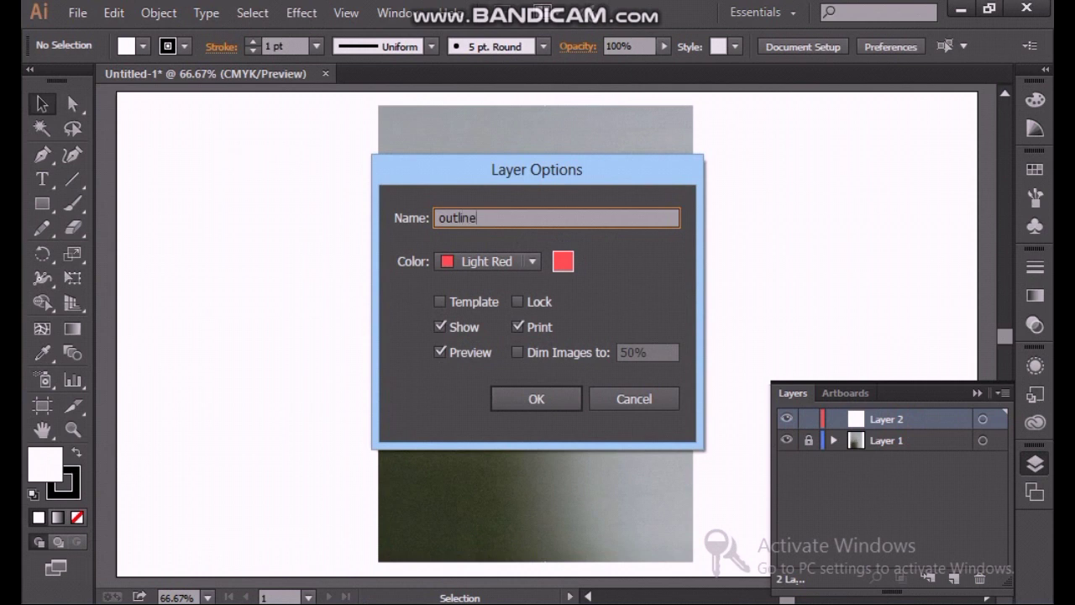
# Name the new layer "outline" and set the drawing style to no fill with a 3 pt stroke.
pyautogui.click(570, 404)
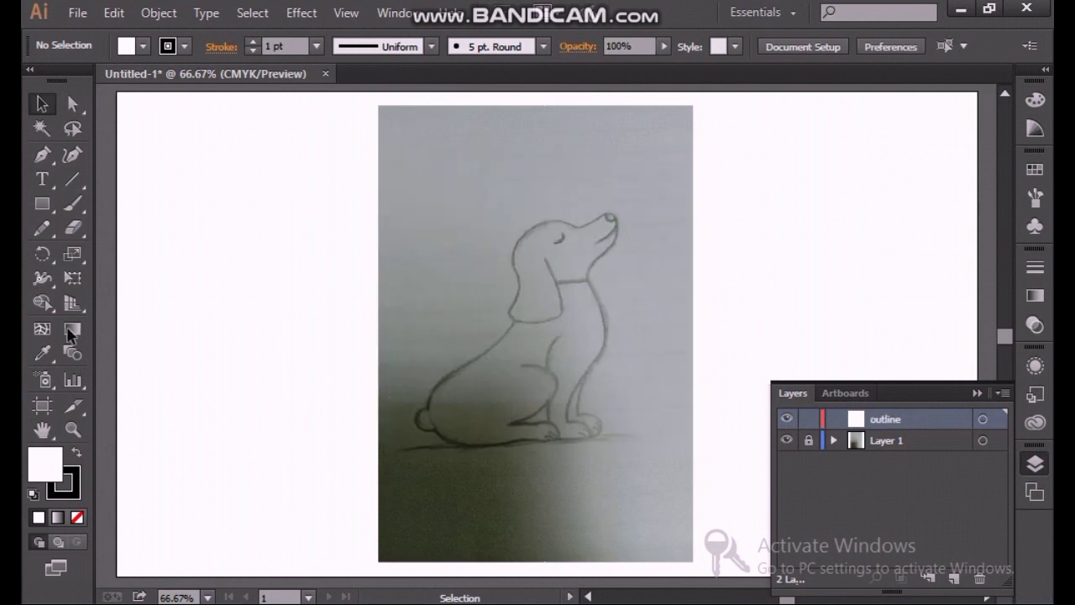
pyautogui.click(76, 517)
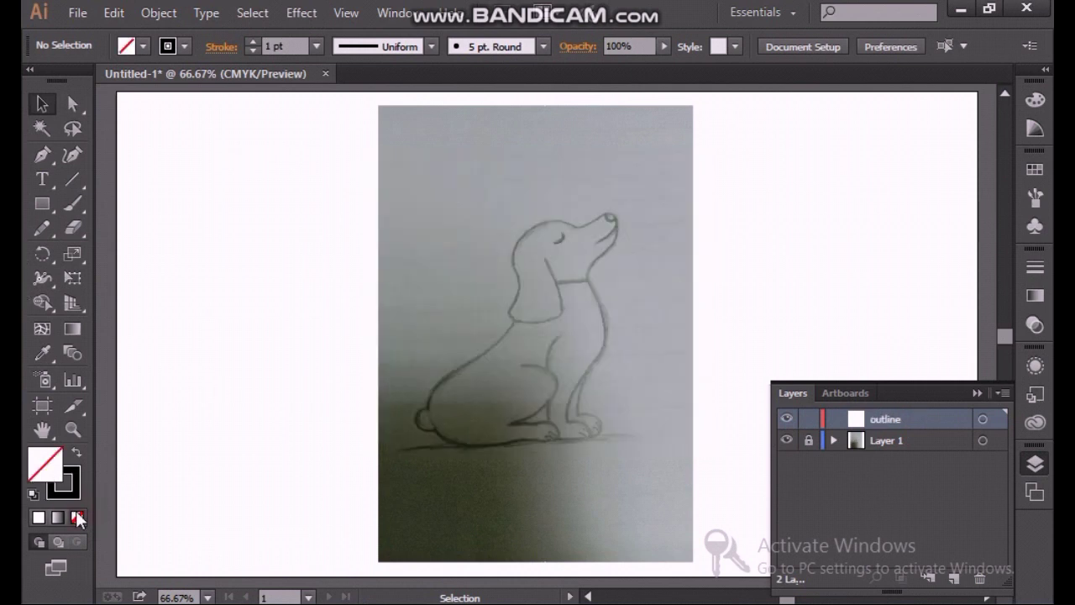
pyautogui.click(316, 46)
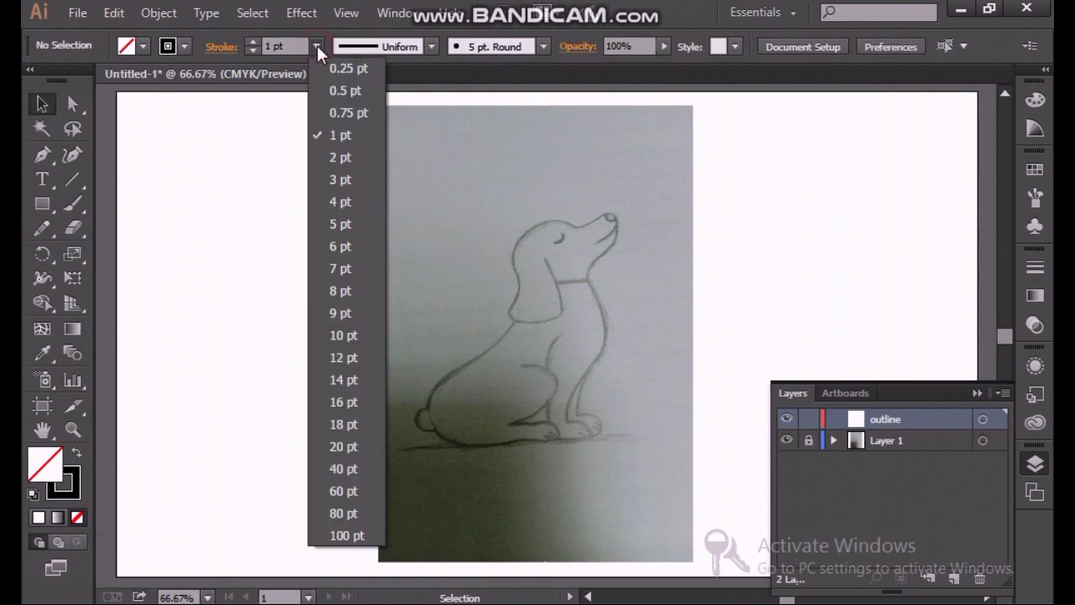
pyautogui.click(329, 178)
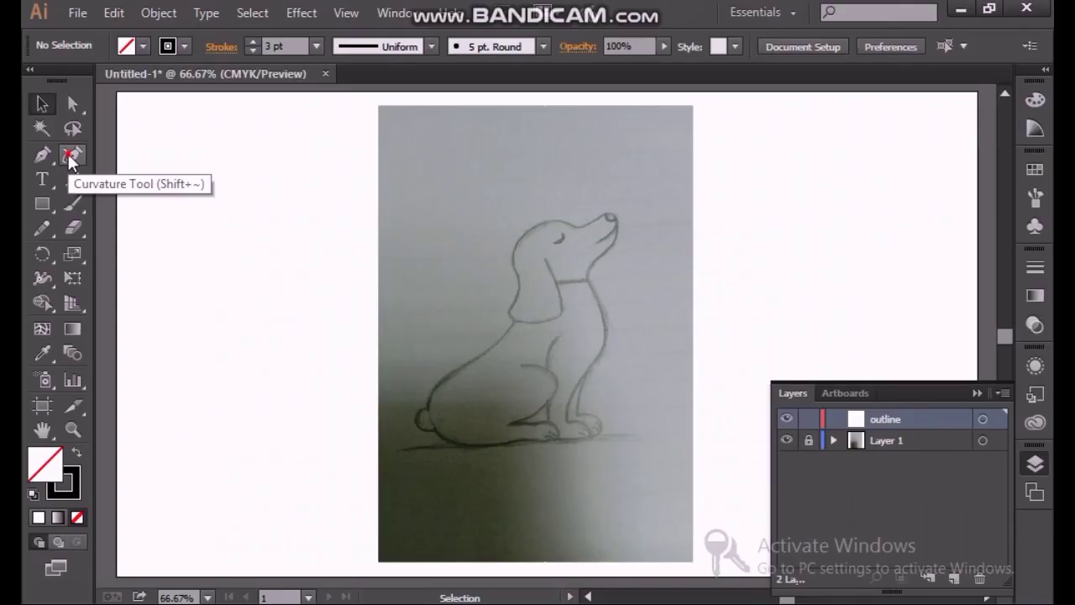
# Start a path with the Curvature tool, tracing the dog's mouth line and curving around the tip of the nose.
pyautogui.click(71, 158)
pyautogui.hotkey('ctrl', '+')
pyautogui.hotkey('ctrl', '+')
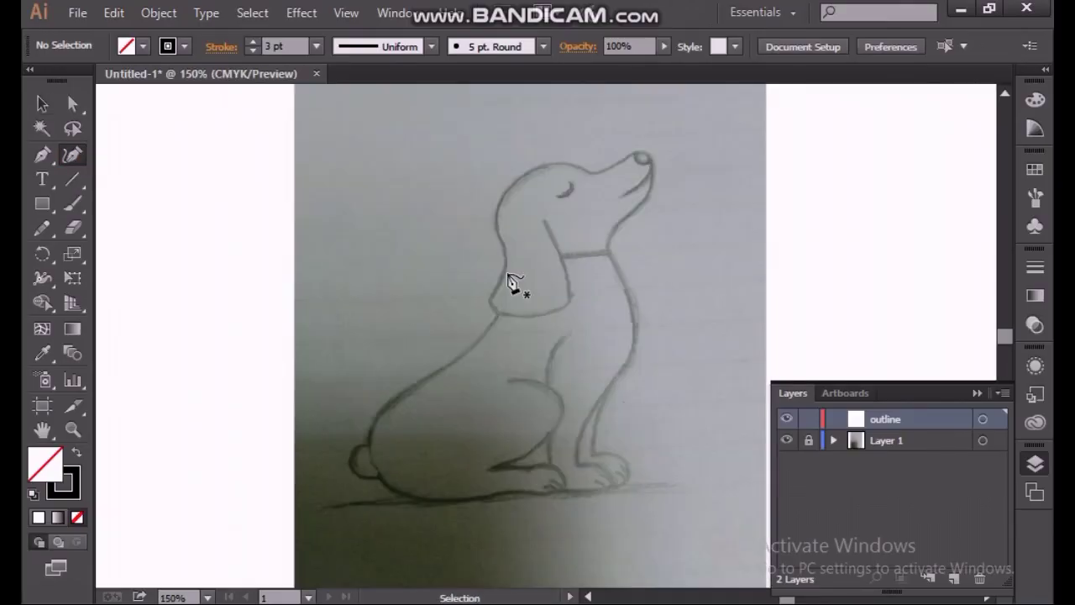
pyautogui.scroll(2, 622, 253)
pyautogui.hotkey('ctrl', '+')
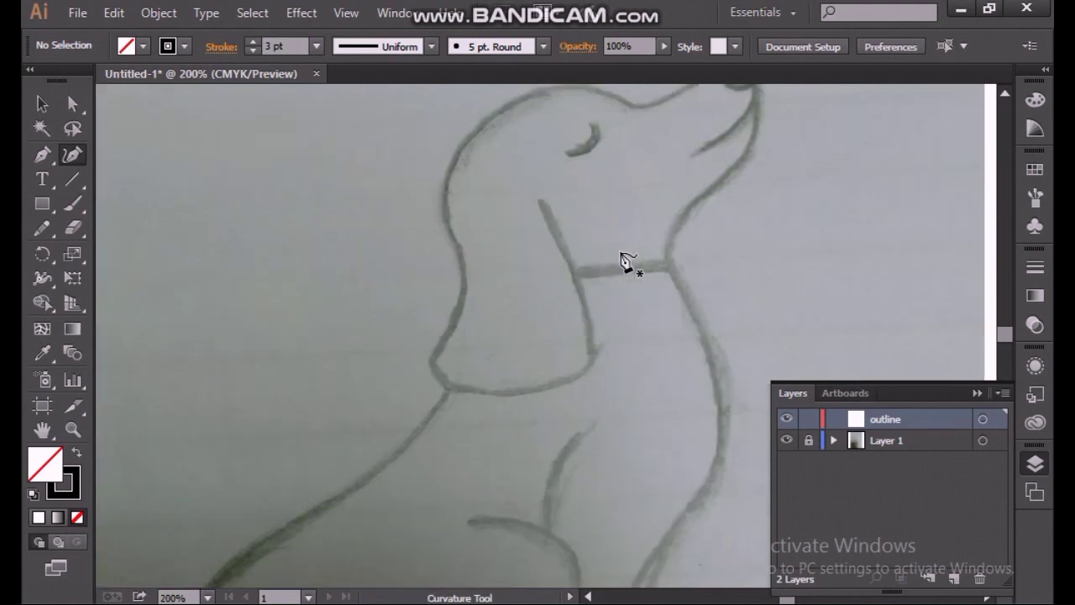
pyautogui.scroll(1, 628, 263)
pyautogui.scroll(1, 567, 268)
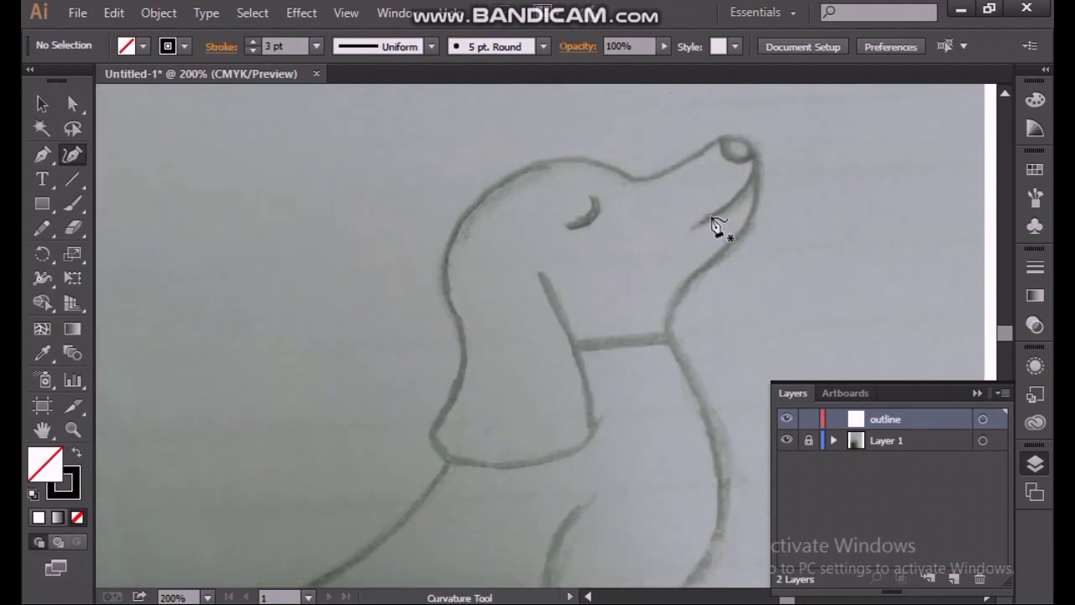
pyautogui.click(694, 226)
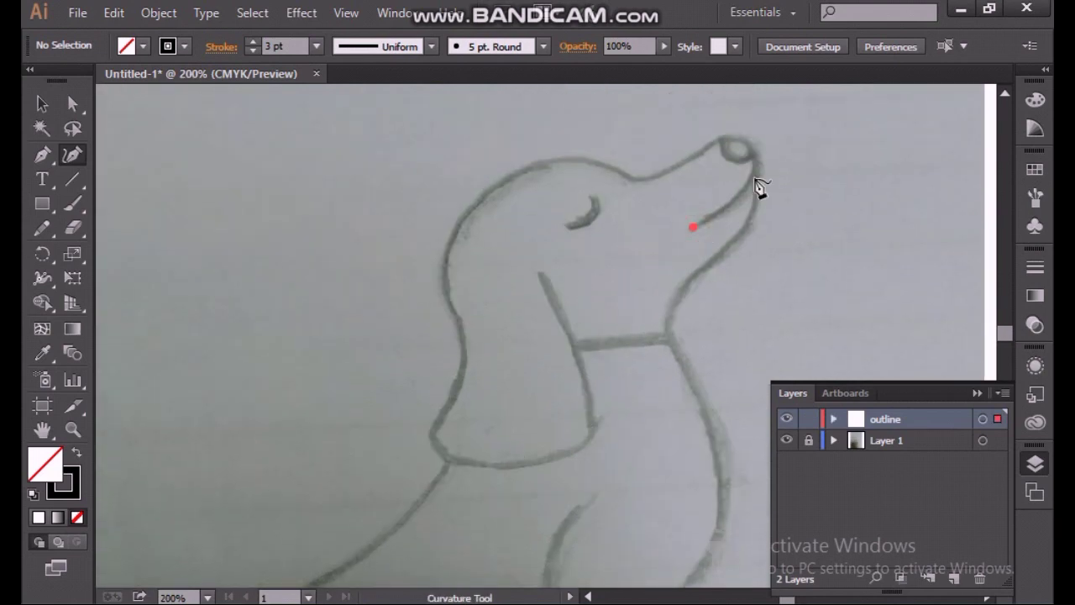
pyautogui.click(755, 169)
pyautogui.click(745, 141)
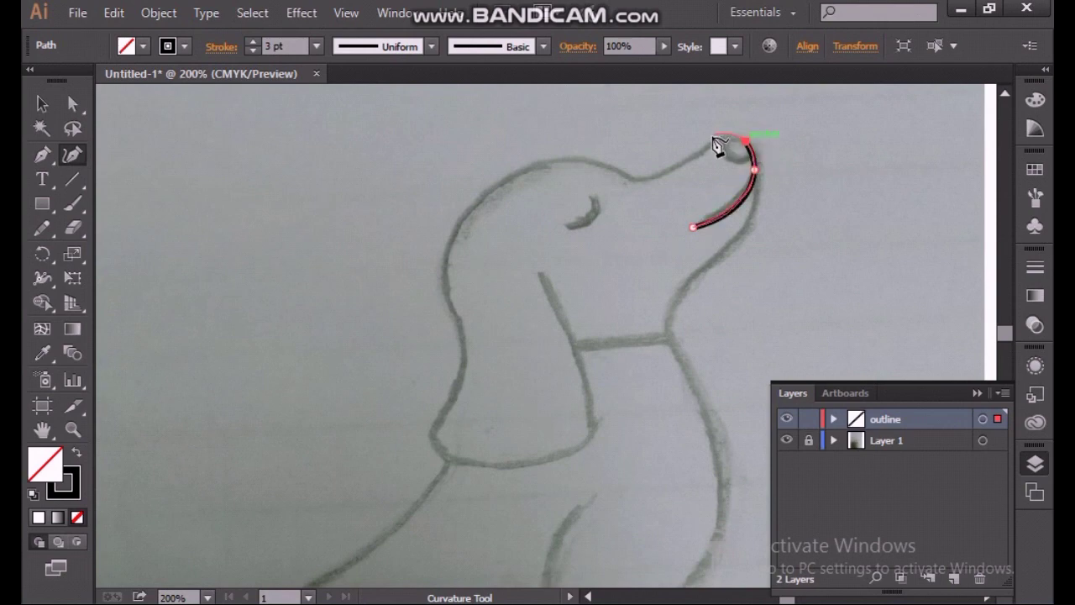
pyautogui.click(712, 138)
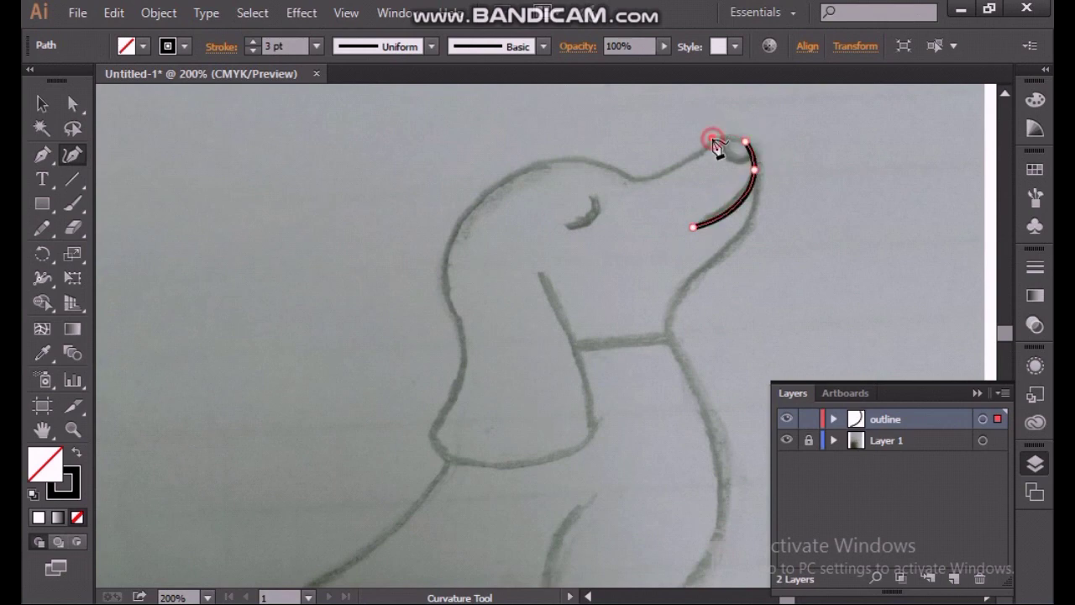
# Continue the path along the snout, over the forehead and down the back of the head to the ear's narrow point.
pyautogui.click(649, 179)
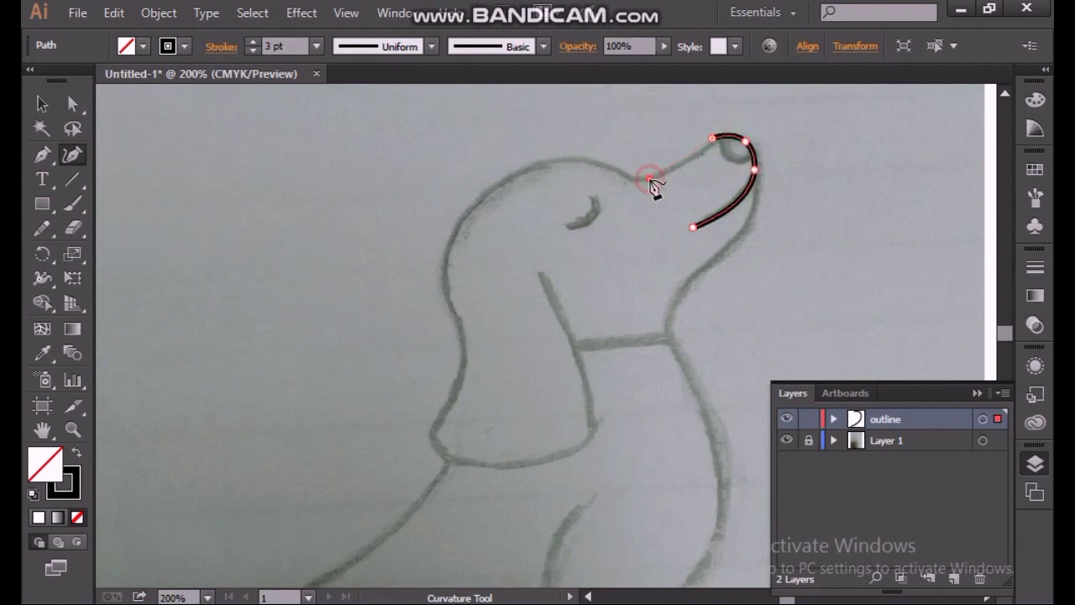
pyautogui.click(596, 164)
pyautogui.click(489, 192)
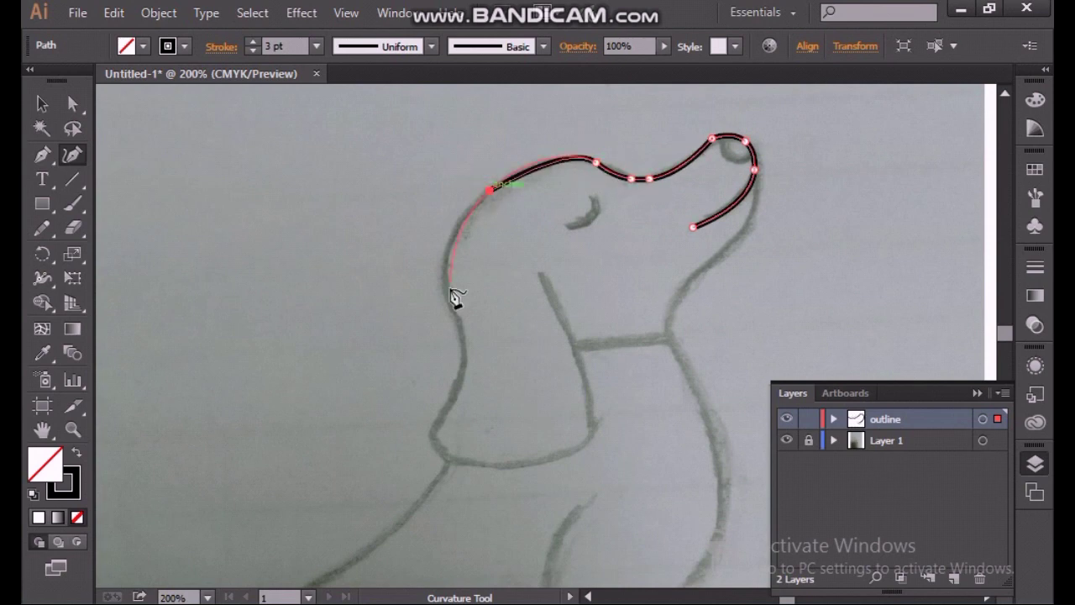
pyautogui.click(450, 310)
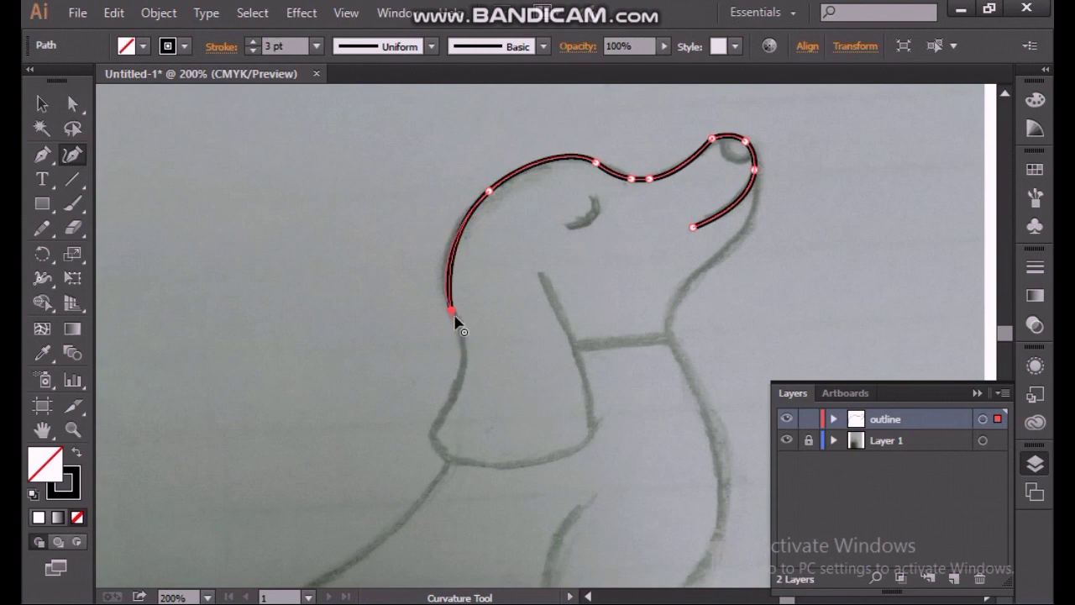
pyautogui.click(466, 360)
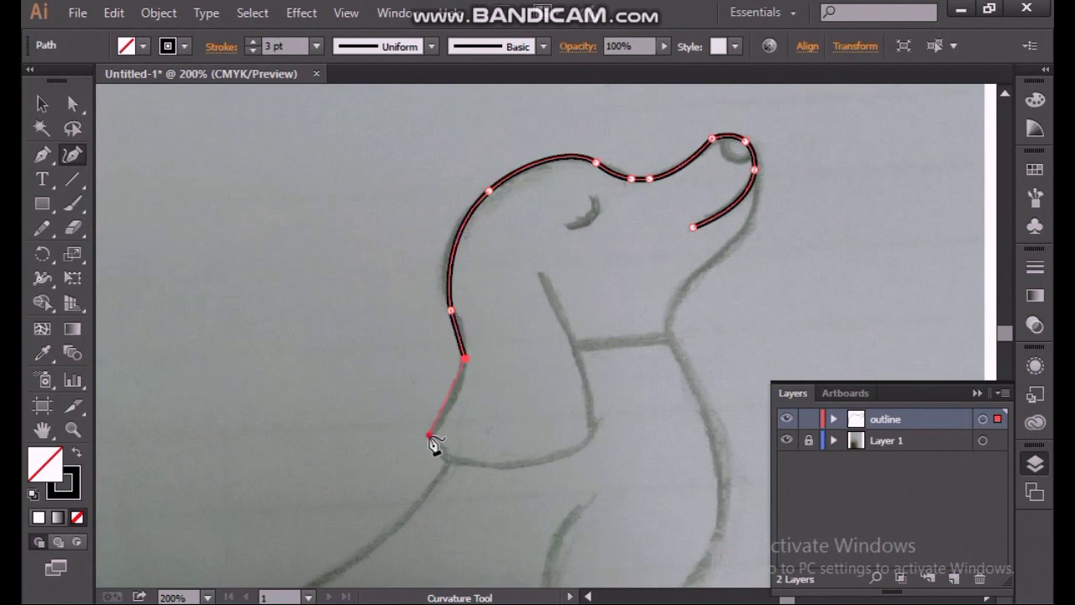
# Trace the ear's lower edge and front edge up to its inner tip, and finish the head path.
pyautogui.click(429, 435)
pyautogui.click(516, 463)
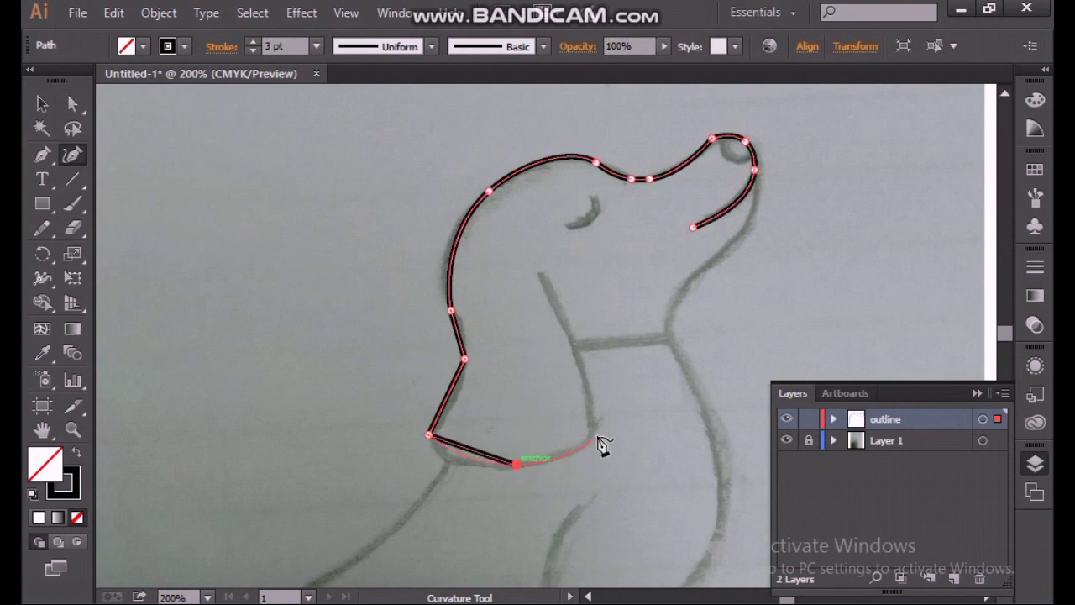
pyautogui.click(596, 431)
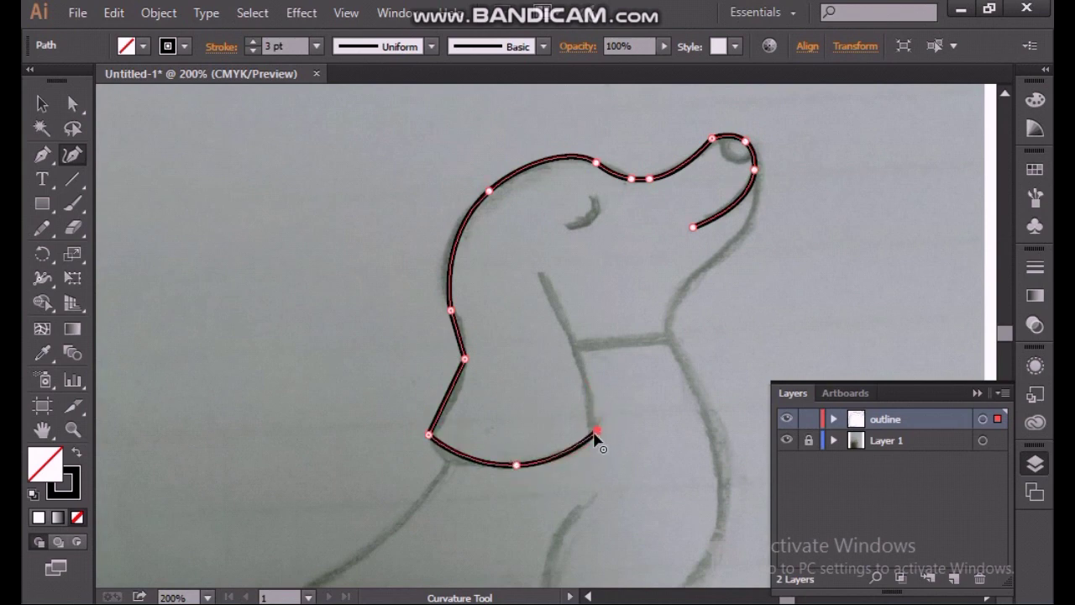
pyautogui.click(576, 344)
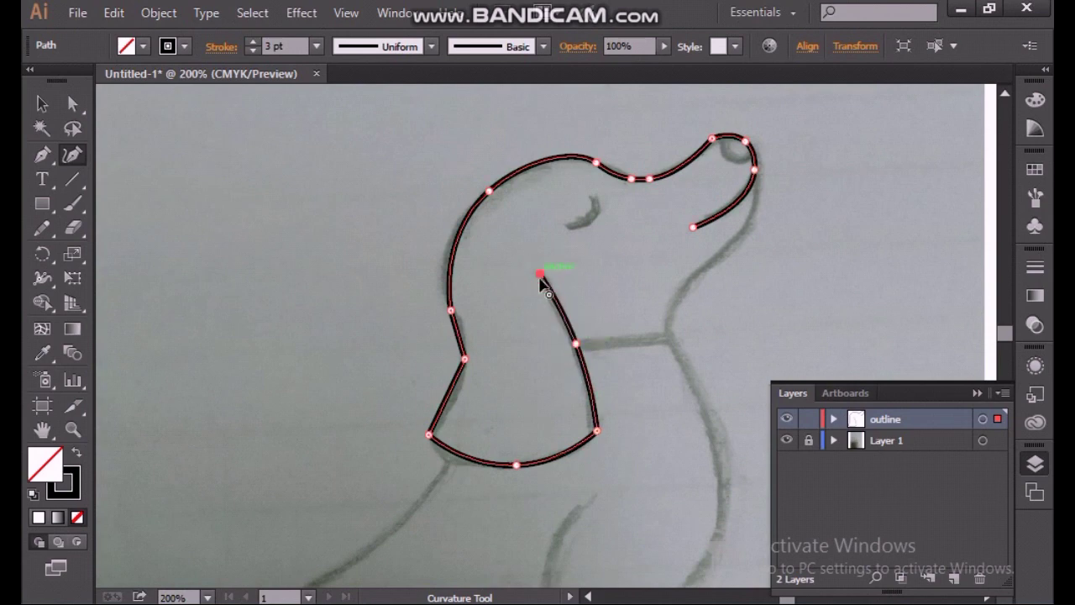
pyautogui.click(540, 277)
pyautogui.click(42, 103)
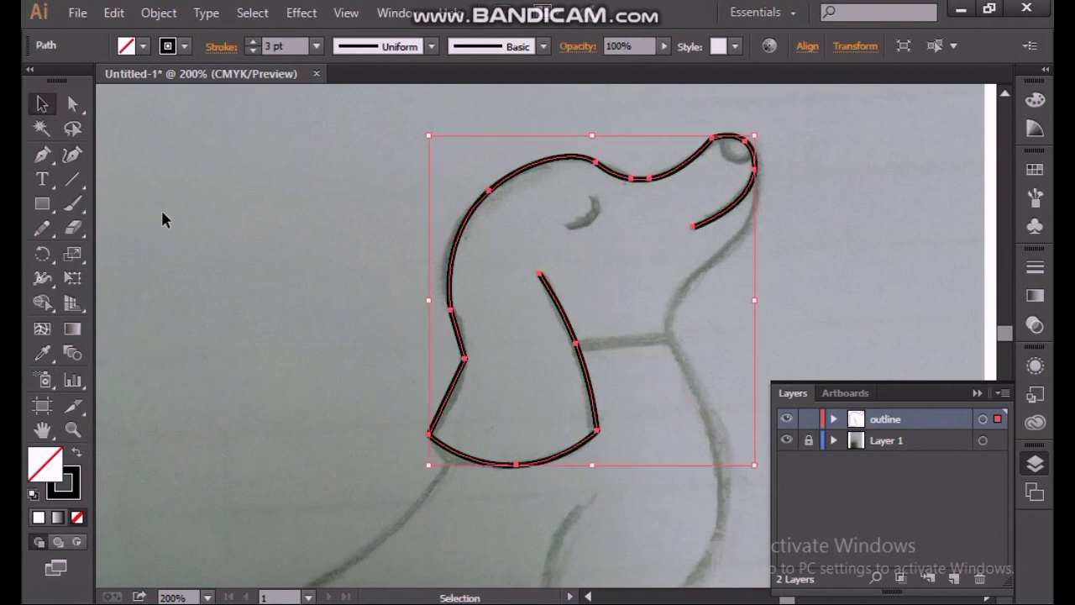
pyautogui.click(261, 297)
# Start a separate Curvature path at the nose and trace the lower jaw to the throat.
pyautogui.scroll(-1, 395, 309)
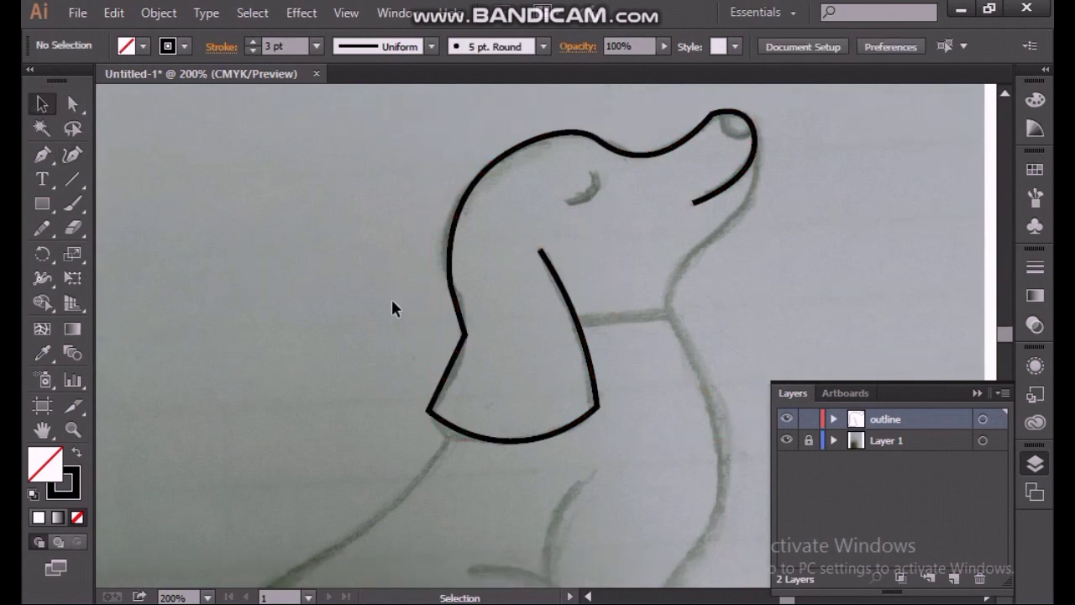
pyautogui.click(73, 154)
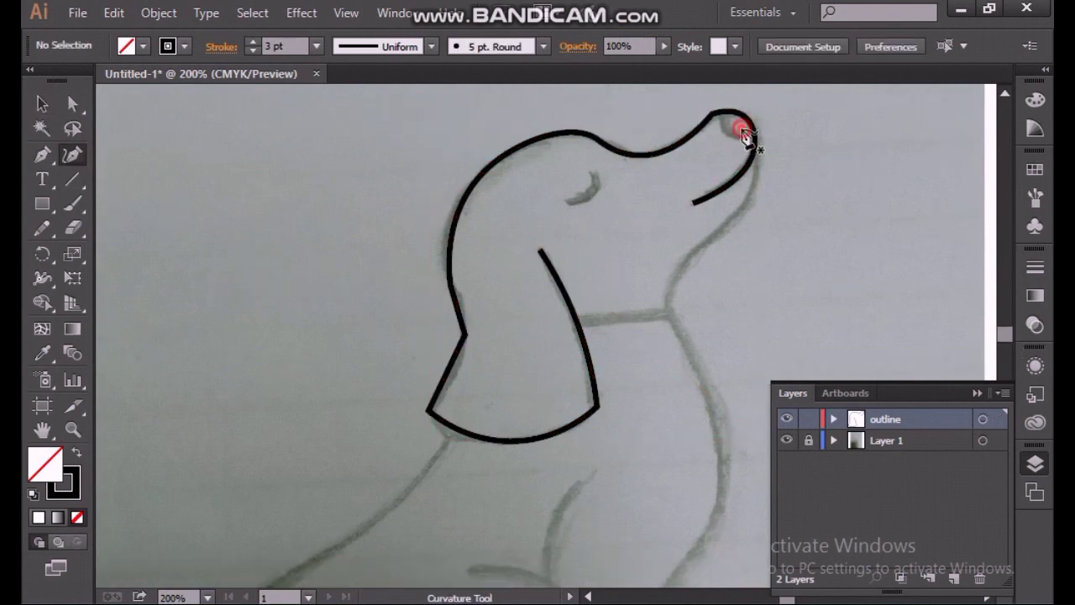
pyautogui.click(742, 129)
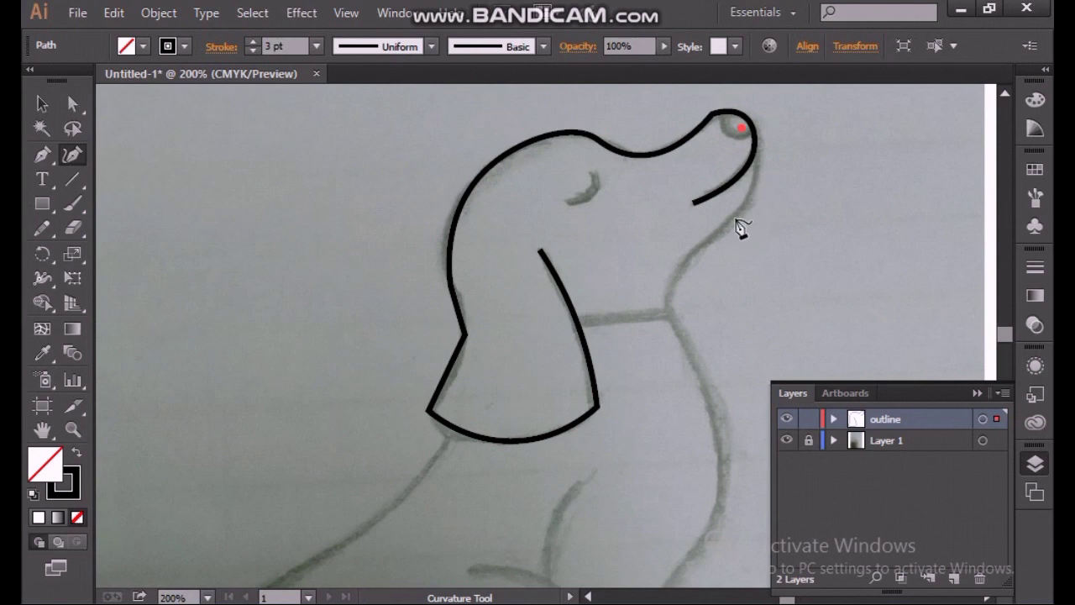
pyautogui.click(748, 199)
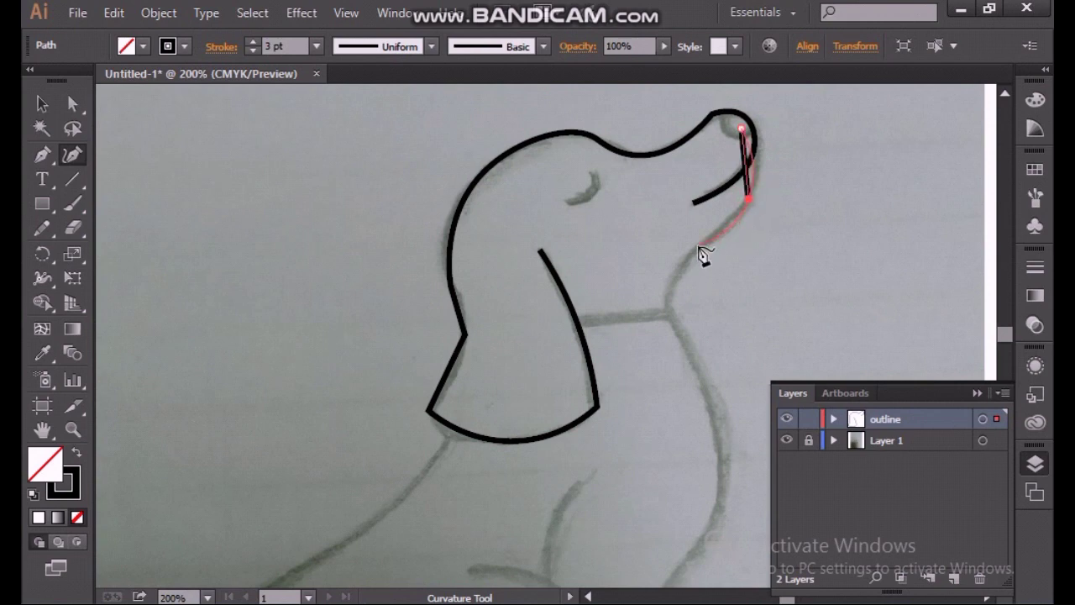
pyautogui.click(698, 246)
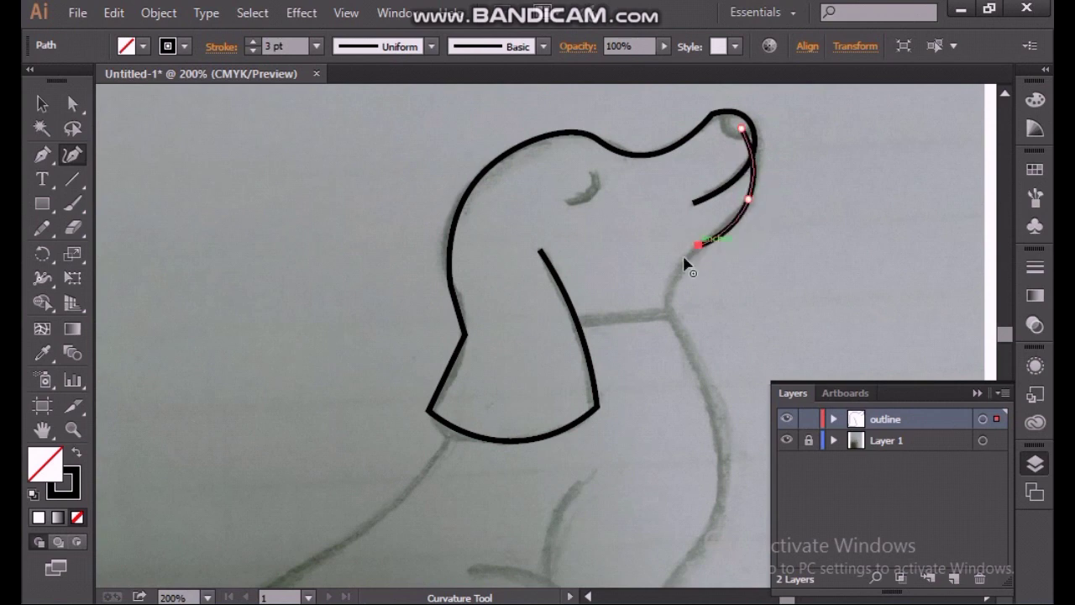
# Extend the jaw path down the throat and across the collar line to inside the ear, and finish it.
pyautogui.click(668, 313)
pyautogui.scroll(-2, 678, 330)
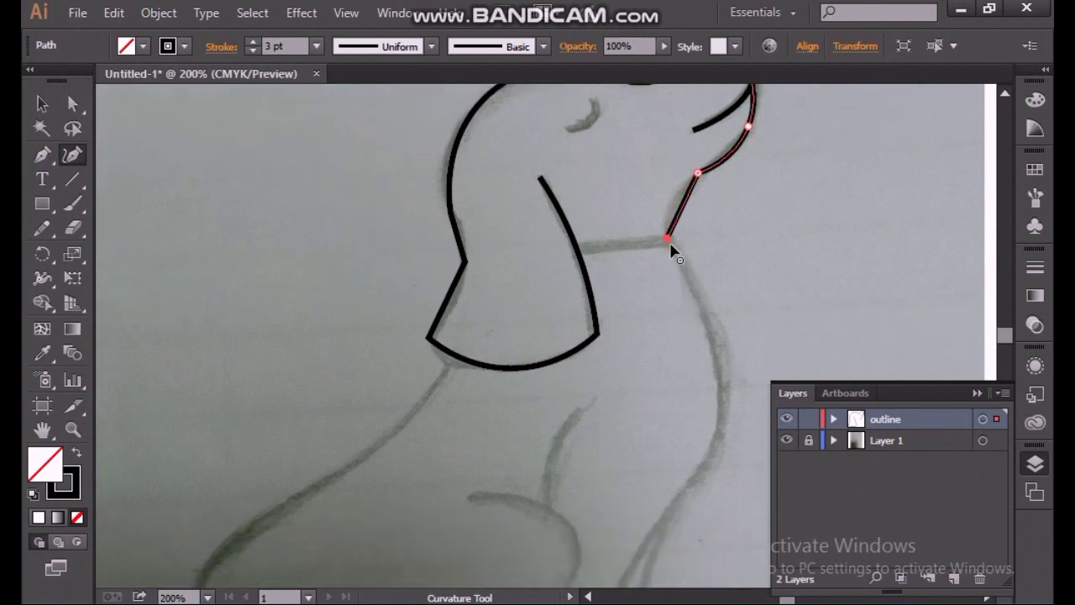
pyautogui.hotkey('ctrl', 'z')
pyautogui.click(671, 205)
pyautogui.click(670, 242)
pyautogui.click(550, 251)
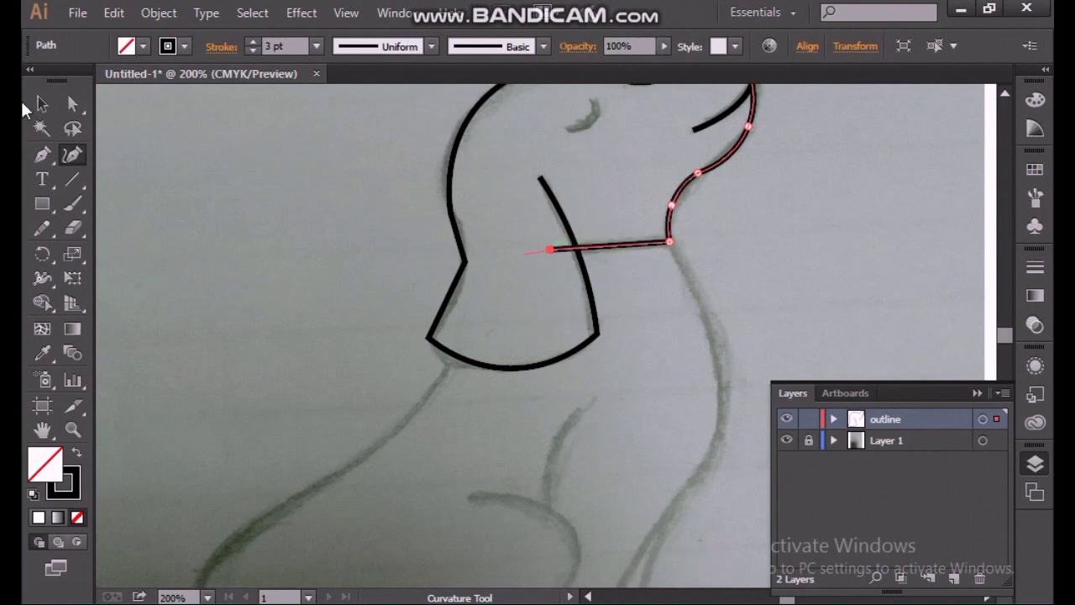
pyautogui.click(42, 103)
pyautogui.click(156, 233)
# Start a new Curvature path inside the ear and trace the dog's back and rump down to the ground line.
pyautogui.scroll(3, 375, 319)
pyautogui.scroll(-5, 375, 320)
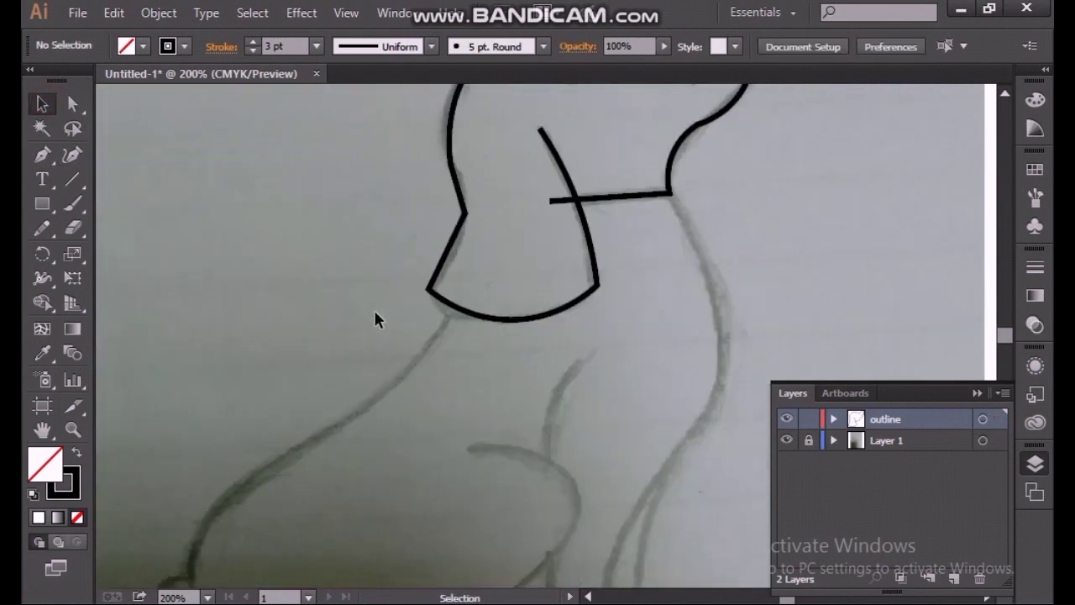
pyautogui.scroll(-1, 281, 171)
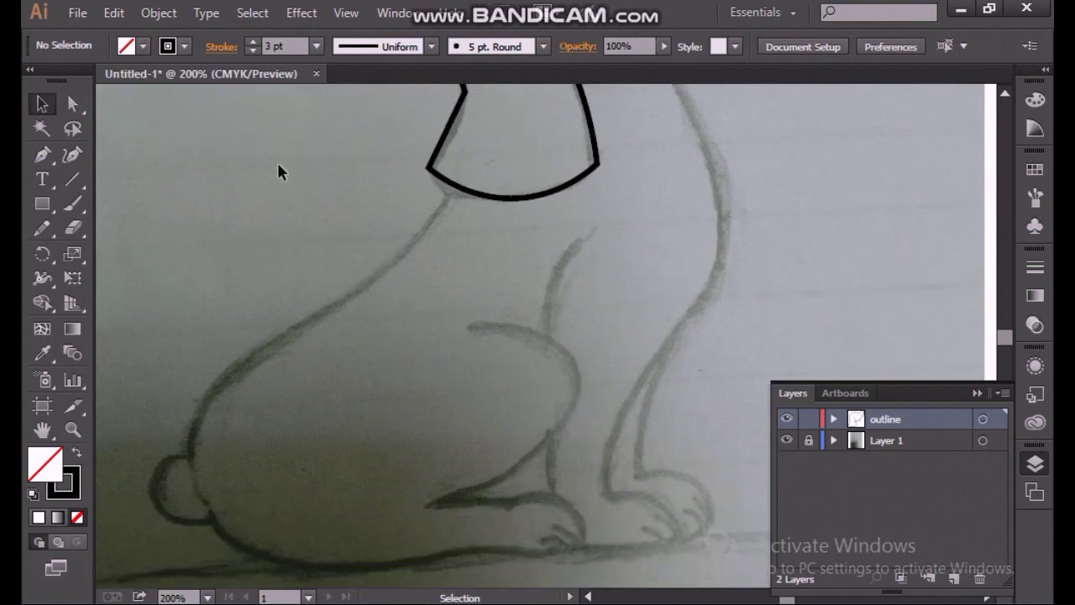
pyautogui.click(72, 155)
pyautogui.scroll(-1, 252, 200)
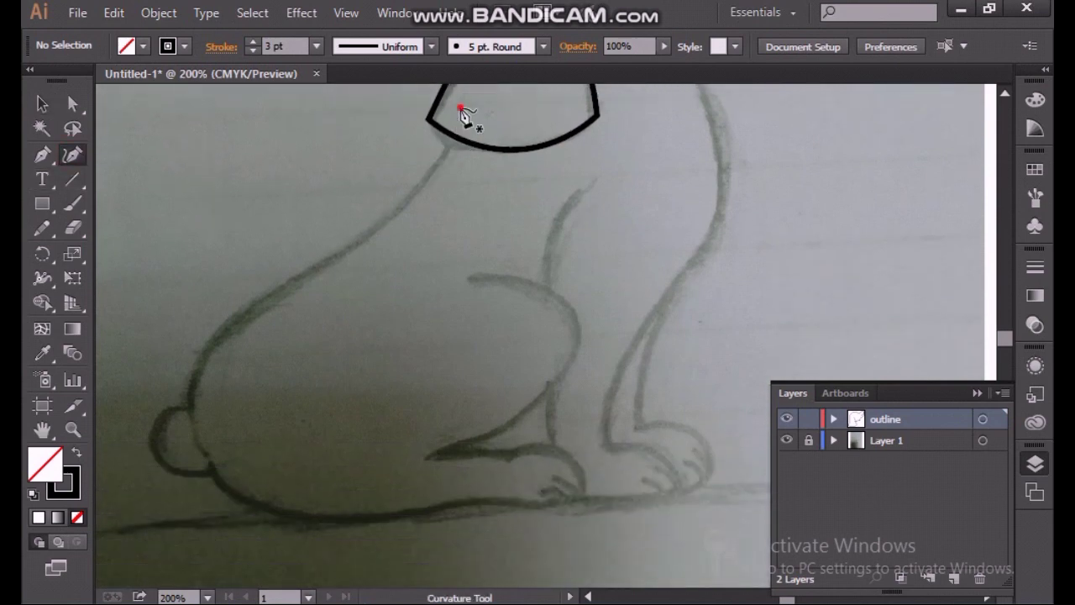
pyautogui.click(460, 107)
pyautogui.click(371, 230)
pyautogui.click(268, 294)
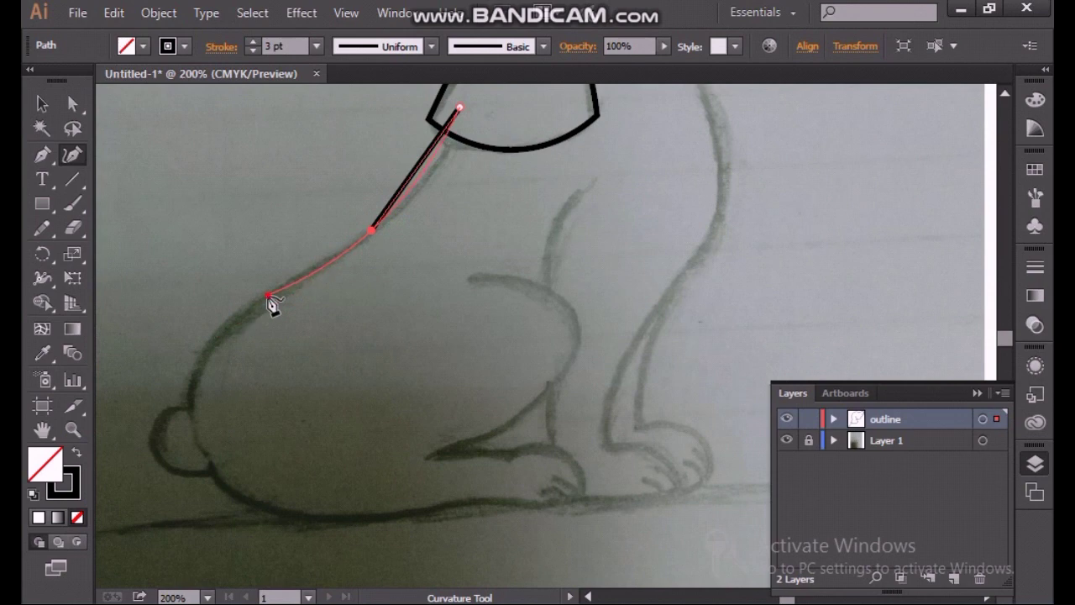
pyautogui.click(189, 403)
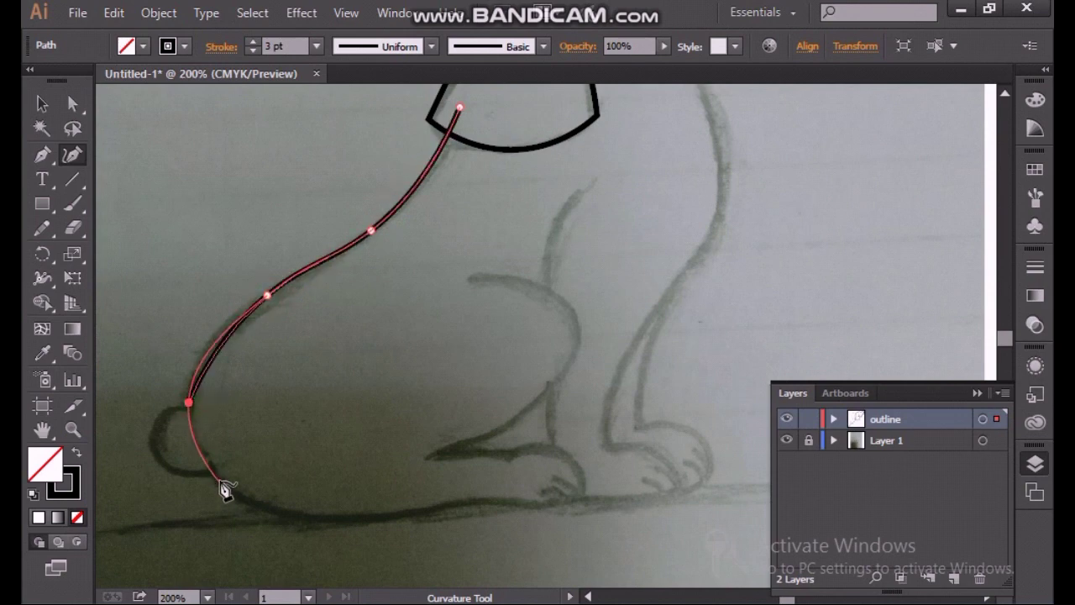
pyautogui.click(221, 482)
pyautogui.click(336, 517)
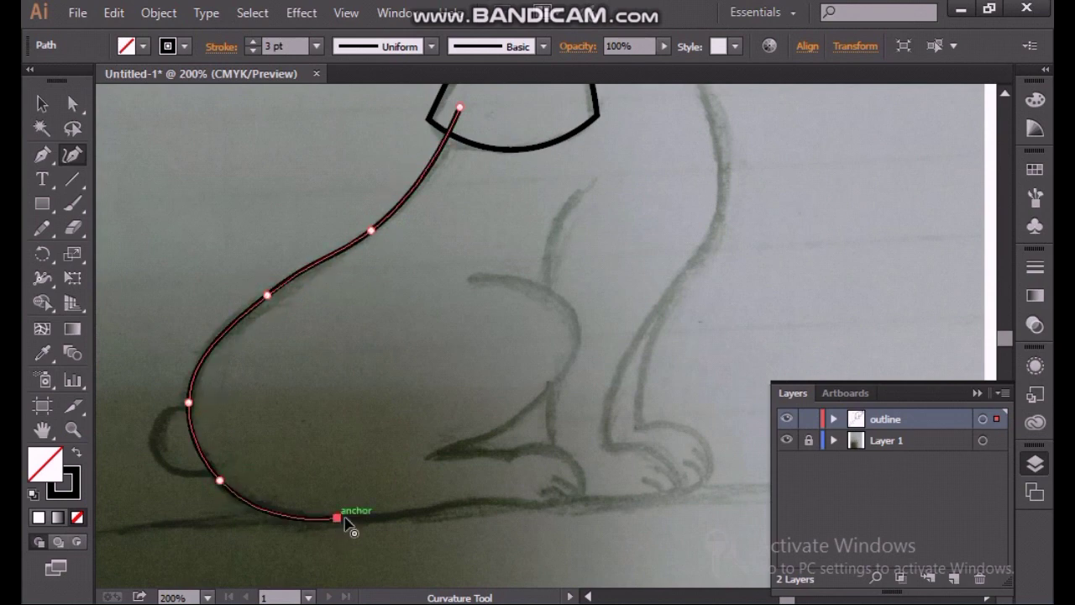
# Continue the back path along the ground line, around the hind paw, and back to the pointed heel under the thigh.
pyautogui.click(427, 510)
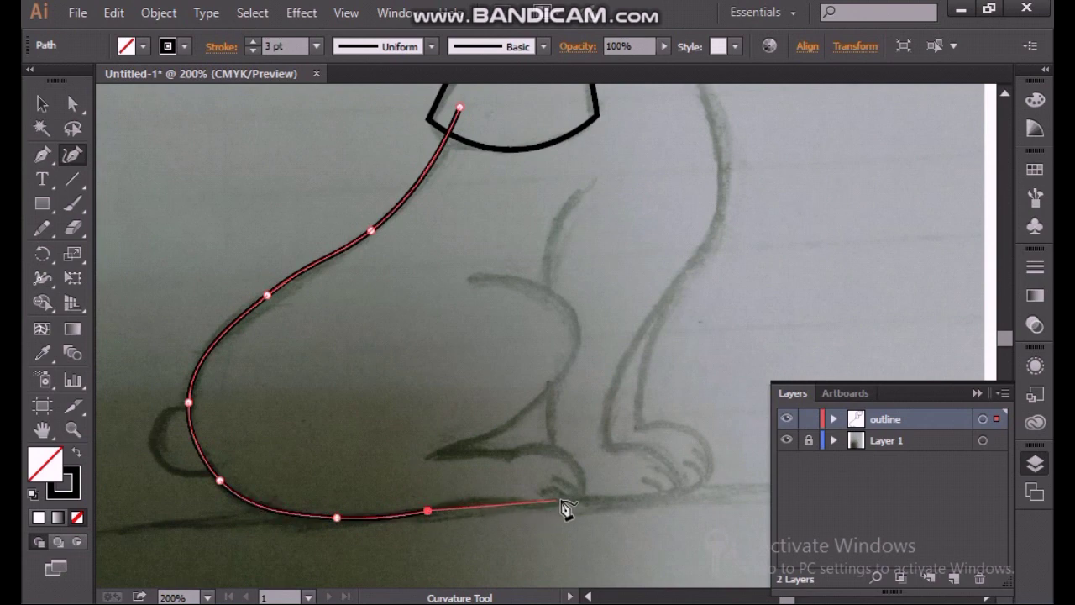
pyautogui.click(502, 500)
pyautogui.click(542, 507)
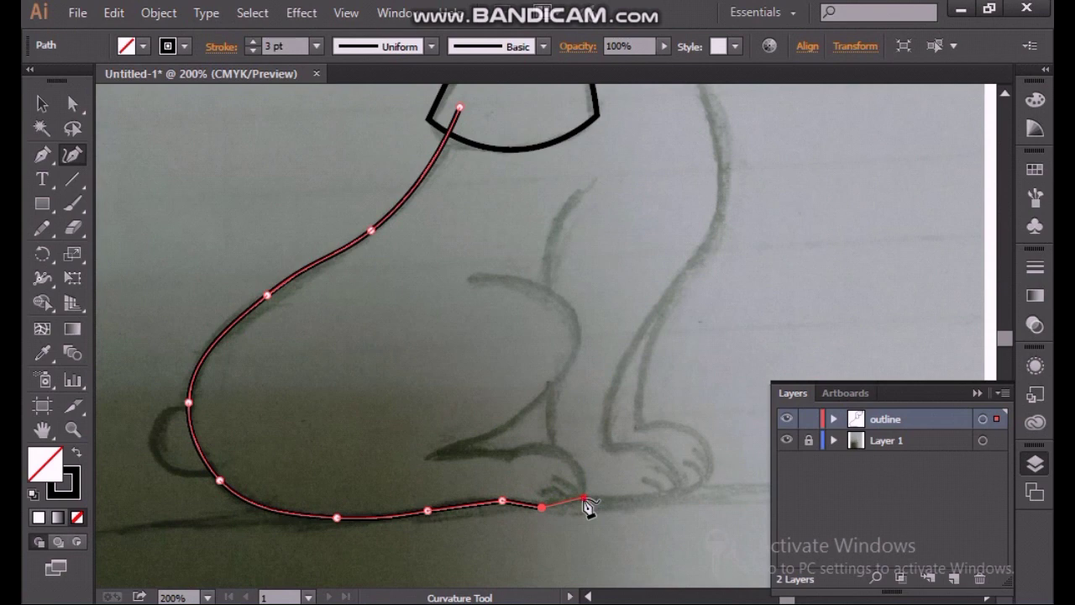
pyautogui.click(584, 498)
pyautogui.click(561, 449)
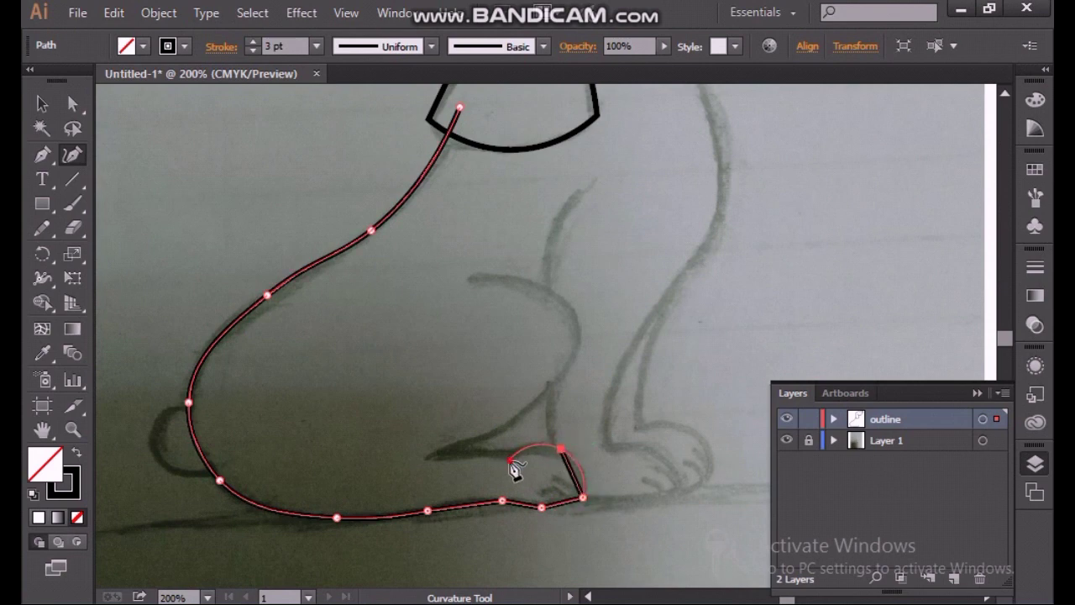
pyautogui.click(509, 461)
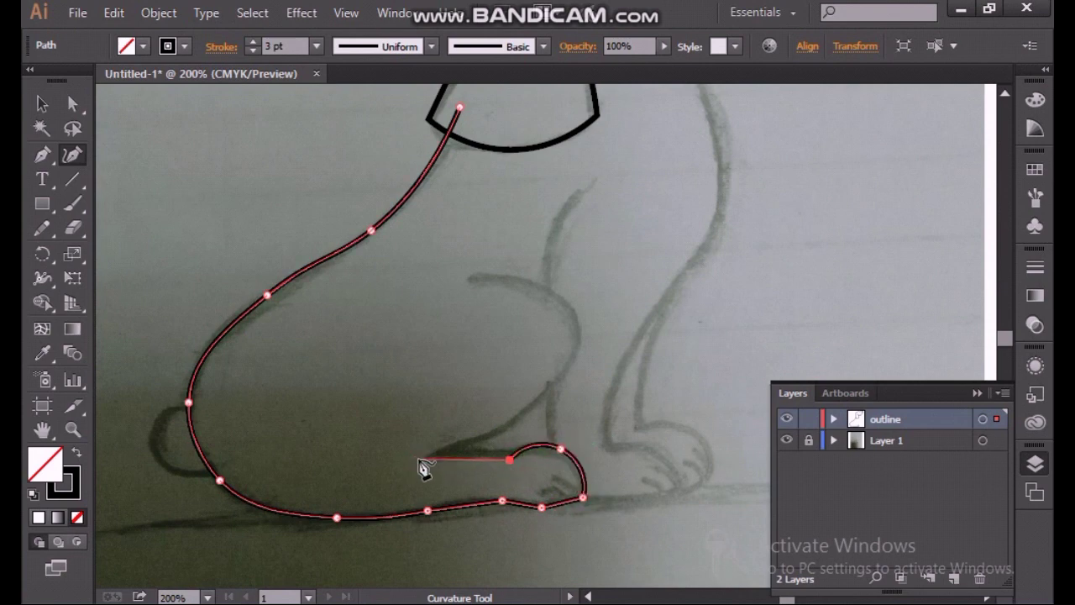
pyautogui.click(419, 460)
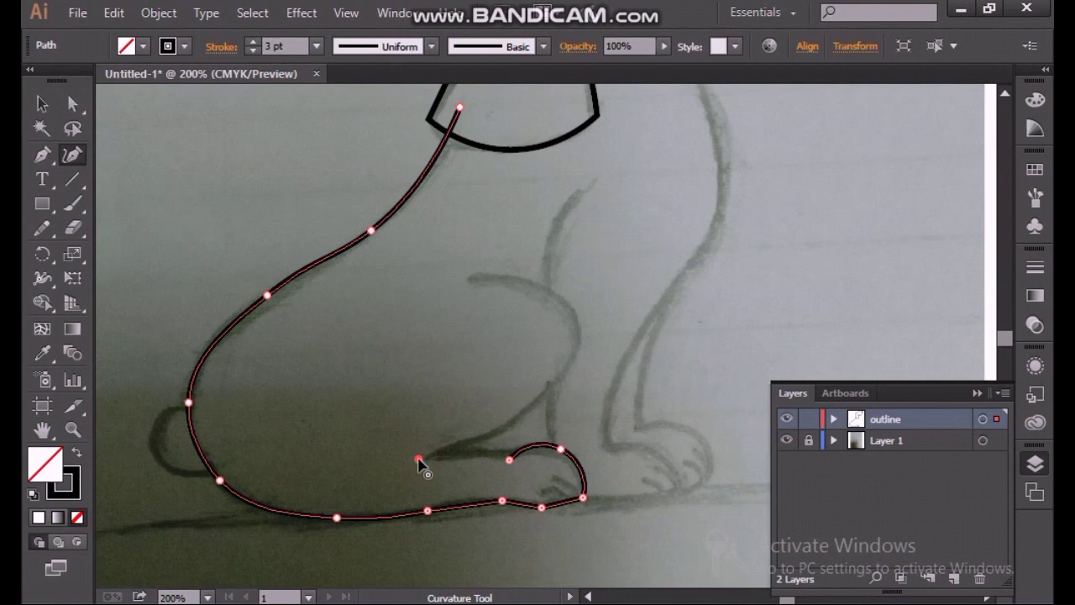
# Trace from the heel up around the thigh curve to its inner end, and finish the path.
pyautogui.click(498, 434)
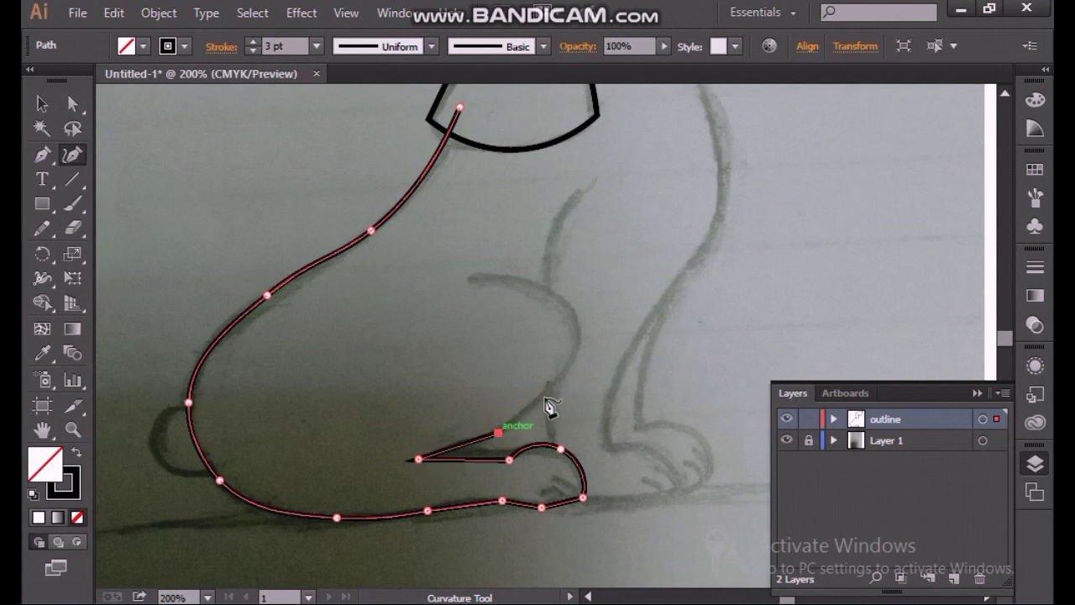
pyautogui.click(550, 386)
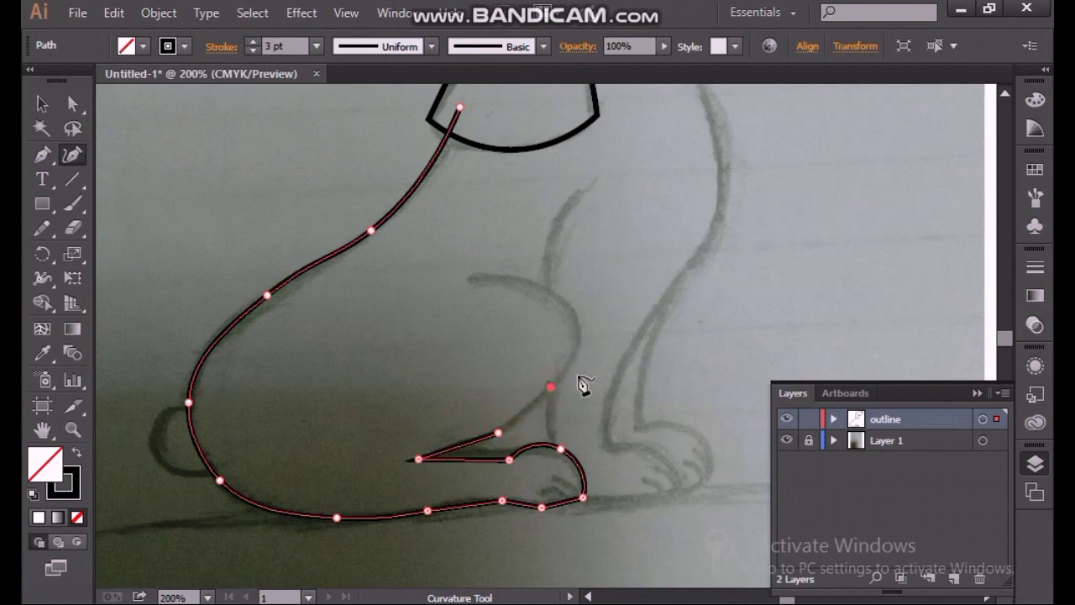
pyautogui.click(578, 330)
pyautogui.click(557, 291)
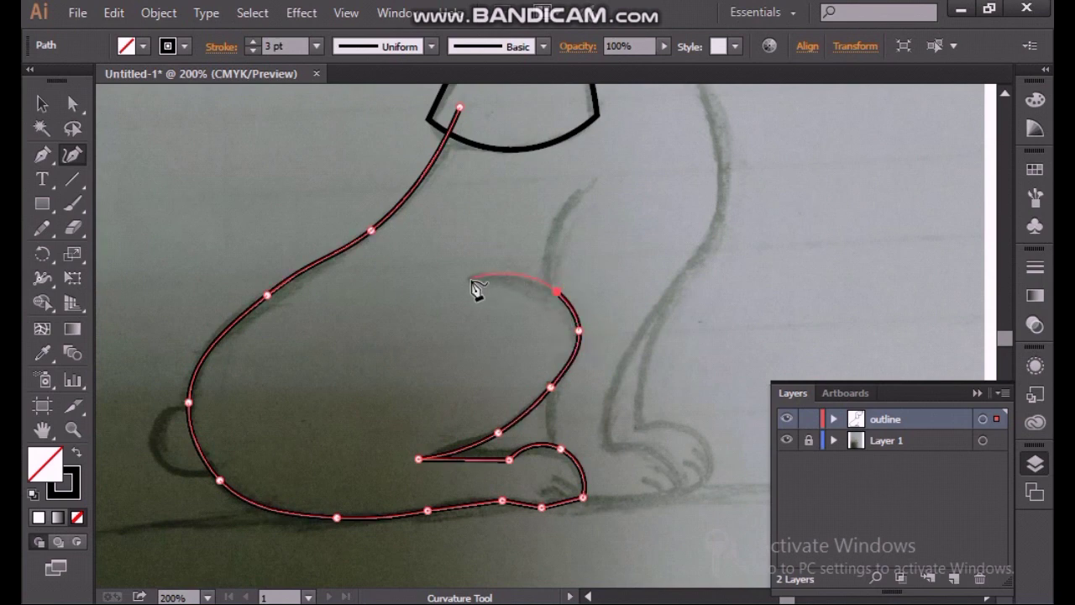
pyautogui.click(471, 281)
pyautogui.click(42, 103)
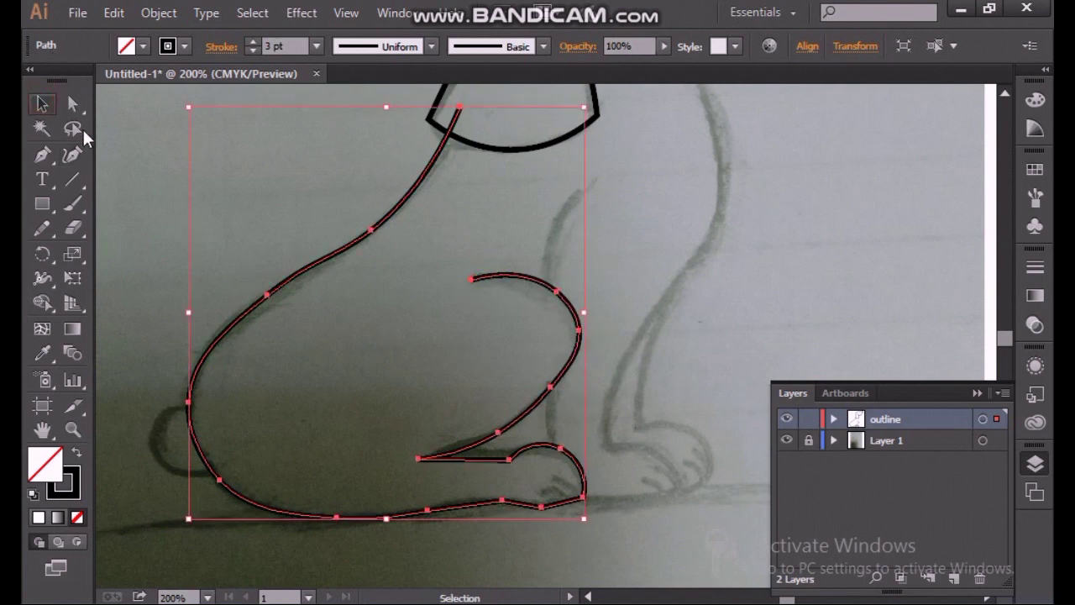
pyautogui.click(760, 303)
# Start a new Curvature path just inside the throat corner and trace the chest and the near foreleg down toward the ankle.
pyautogui.scroll(1, 764, 297)
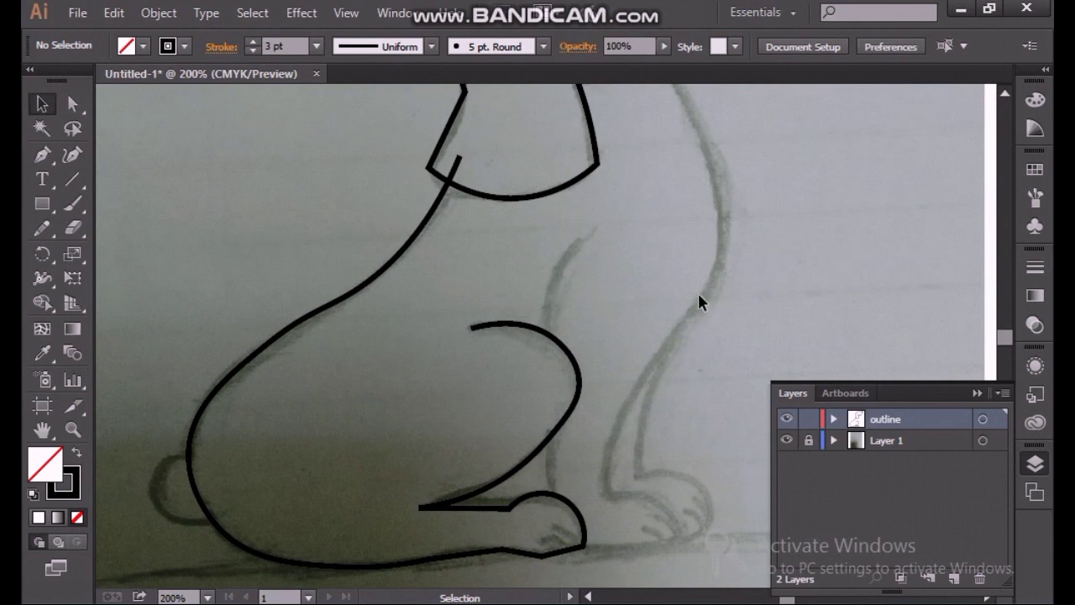
pyautogui.click(73, 157)
pyautogui.scroll(2, 827, 327)
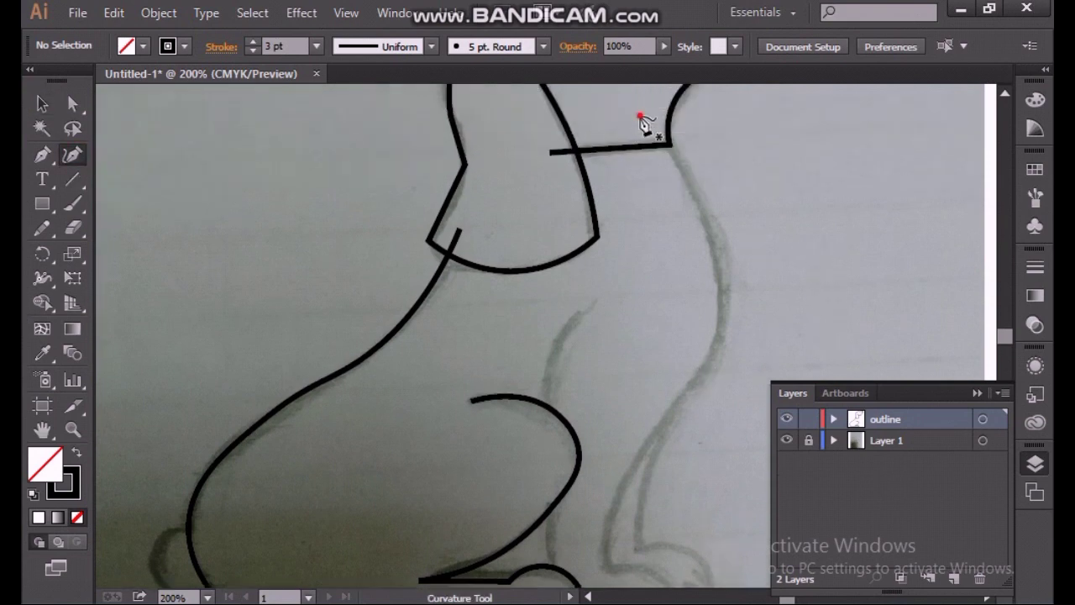
pyautogui.click(639, 115)
pyautogui.click(695, 195)
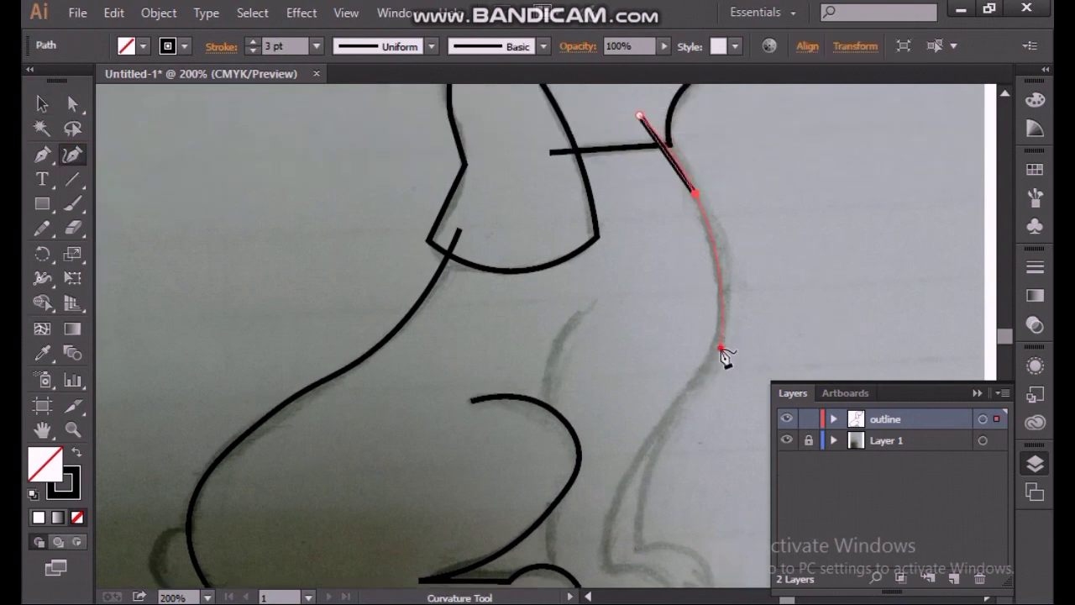
pyautogui.click(720, 346)
pyautogui.scroll(-2, 723, 355)
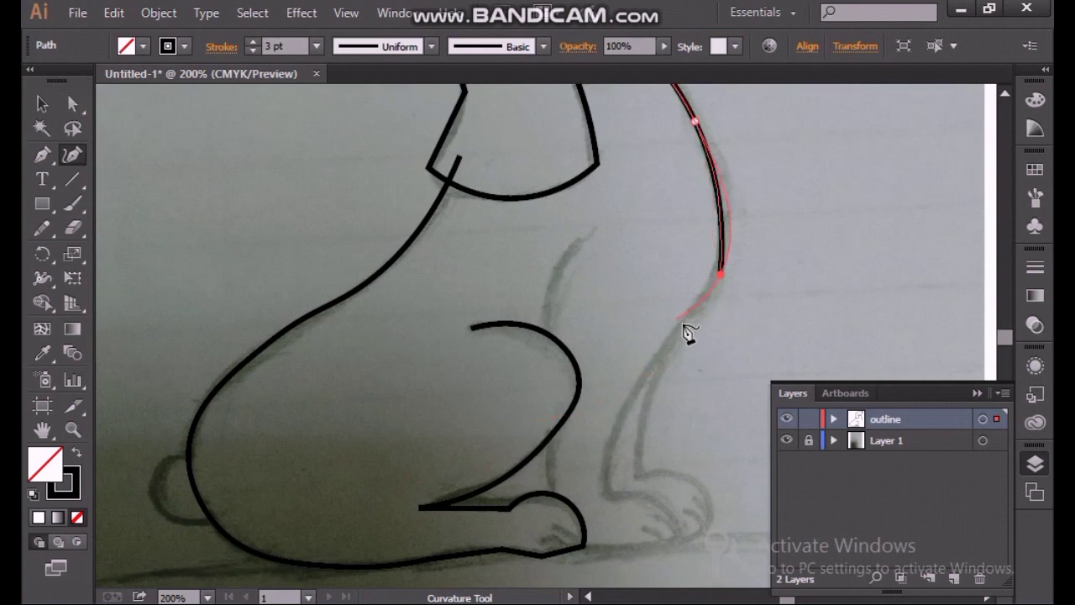
pyautogui.click(685, 321)
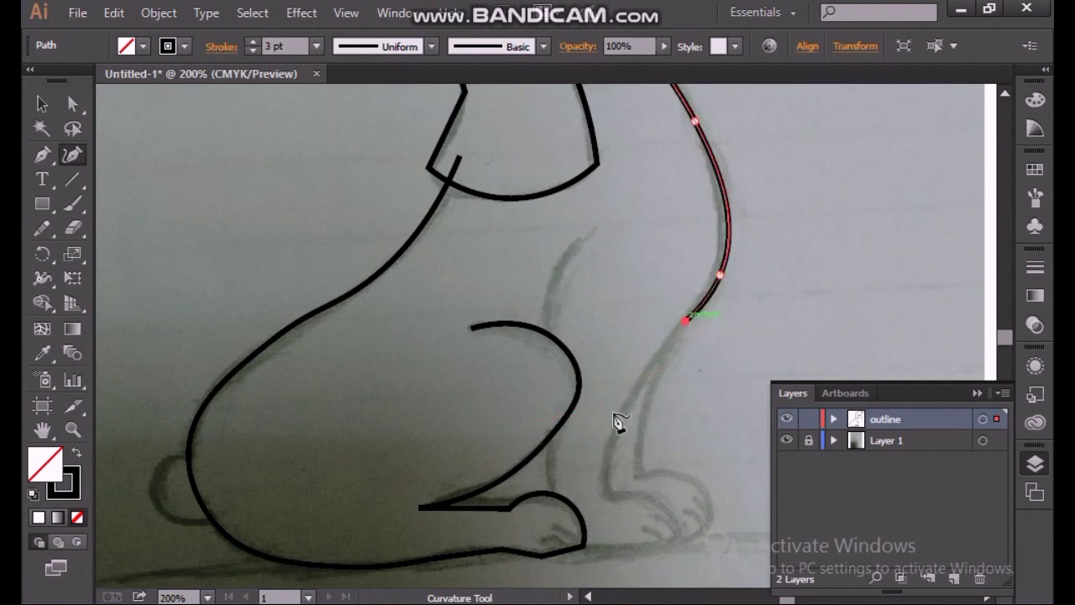
pyautogui.click(612, 431)
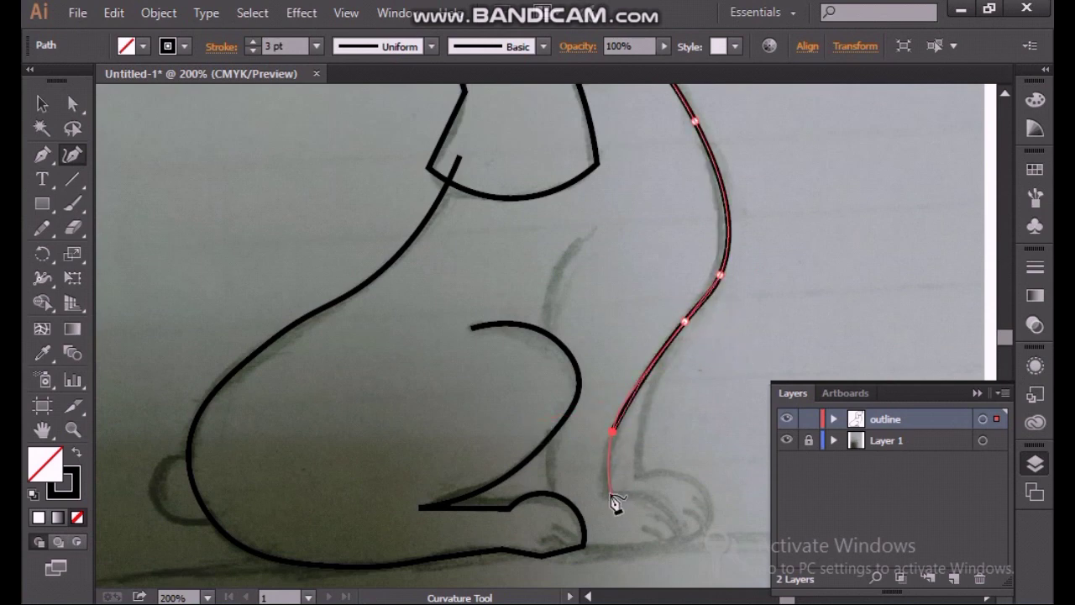
# Trace the near foreleg's ankle and front paw, extend the sole back into the hind paw, and finish the path.
pyautogui.scroll(-2, 613, 496)
pyautogui.click(609, 447)
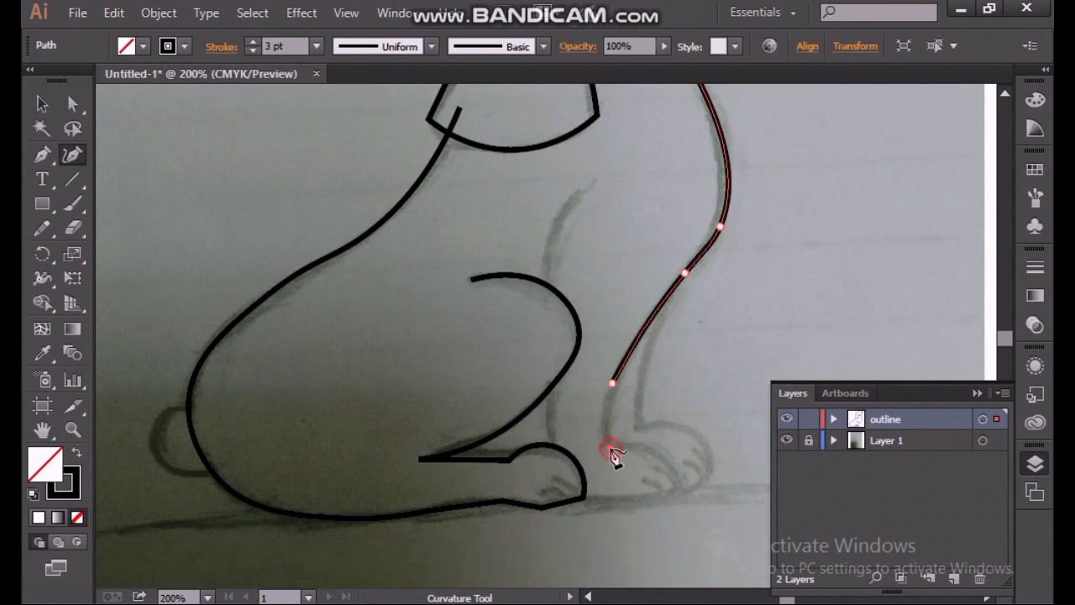
pyautogui.click(638, 443)
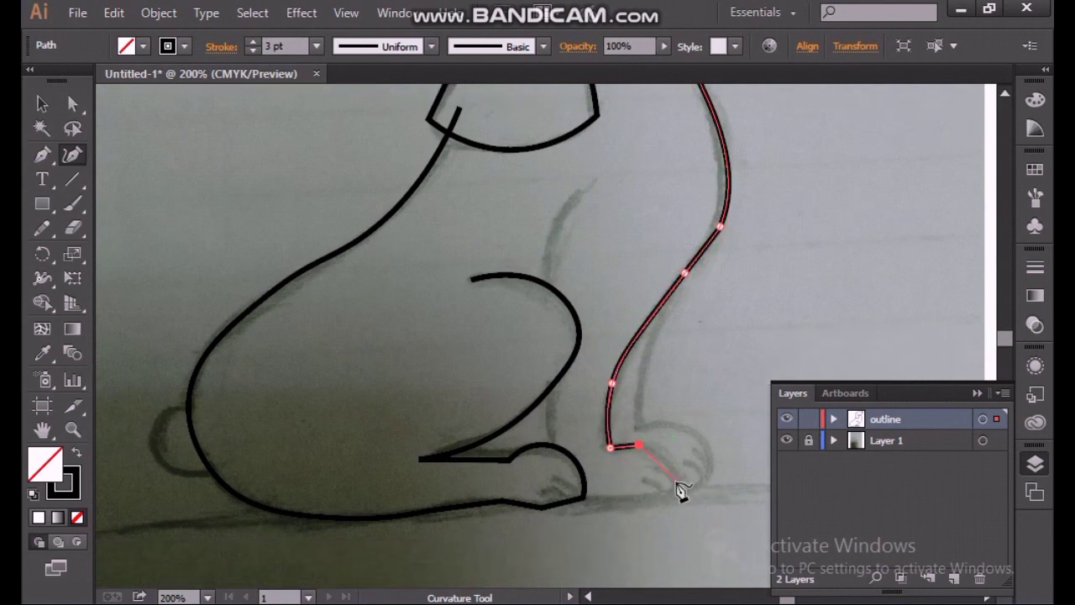
pyautogui.click(676, 480)
pyautogui.click(639, 495)
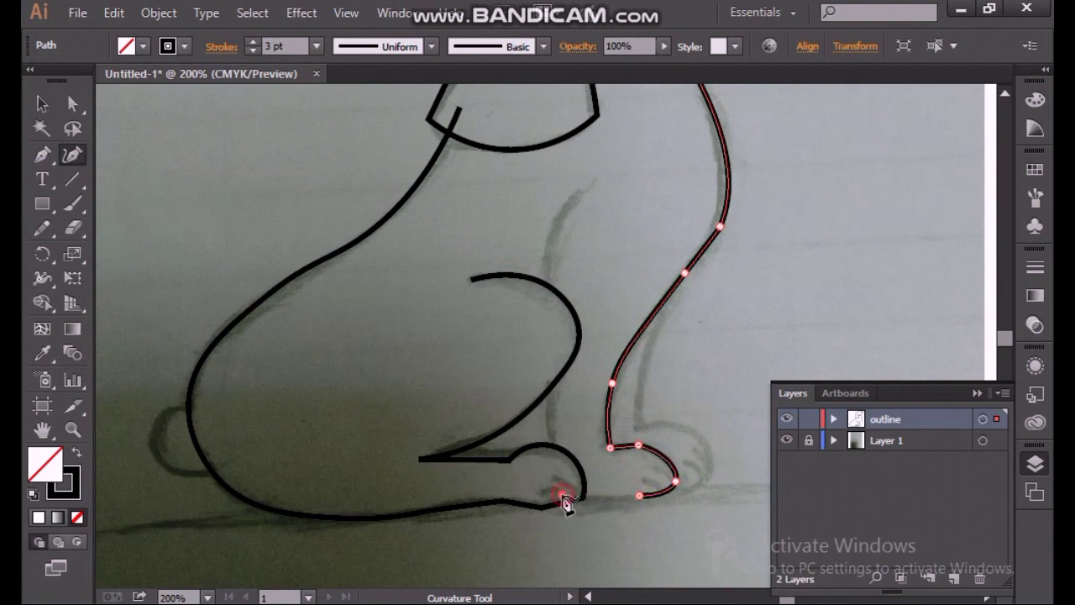
pyautogui.click(561, 495)
pyautogui.click(43, 103)
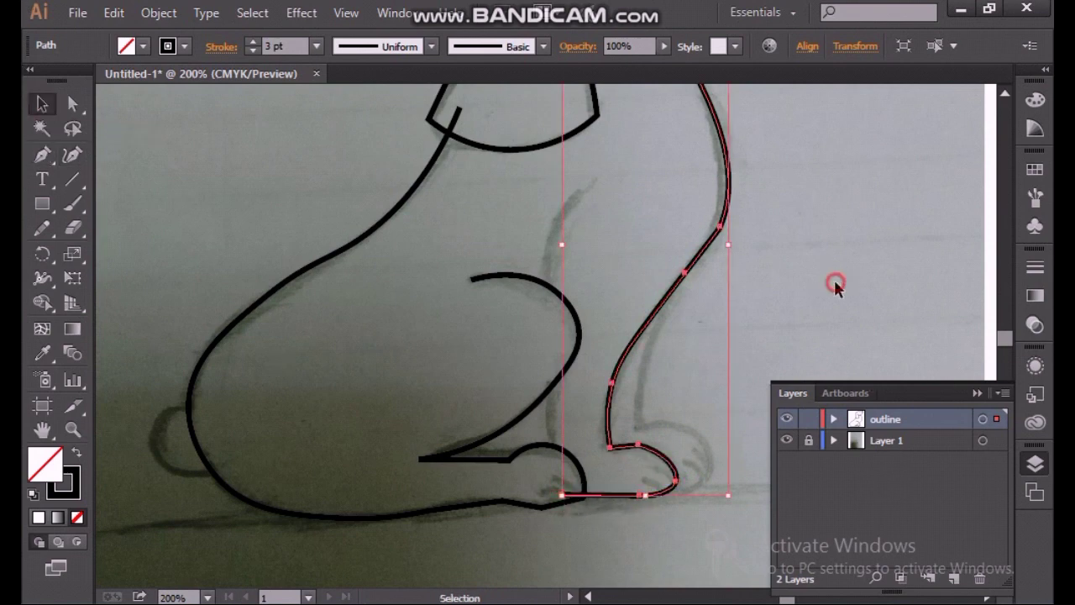
pyautogui.click(727, 321)
# Start a separate Curvature path inside the chest and trace the far foreleg's front edge down to its ankle.
pyautogui.click(72, 155)
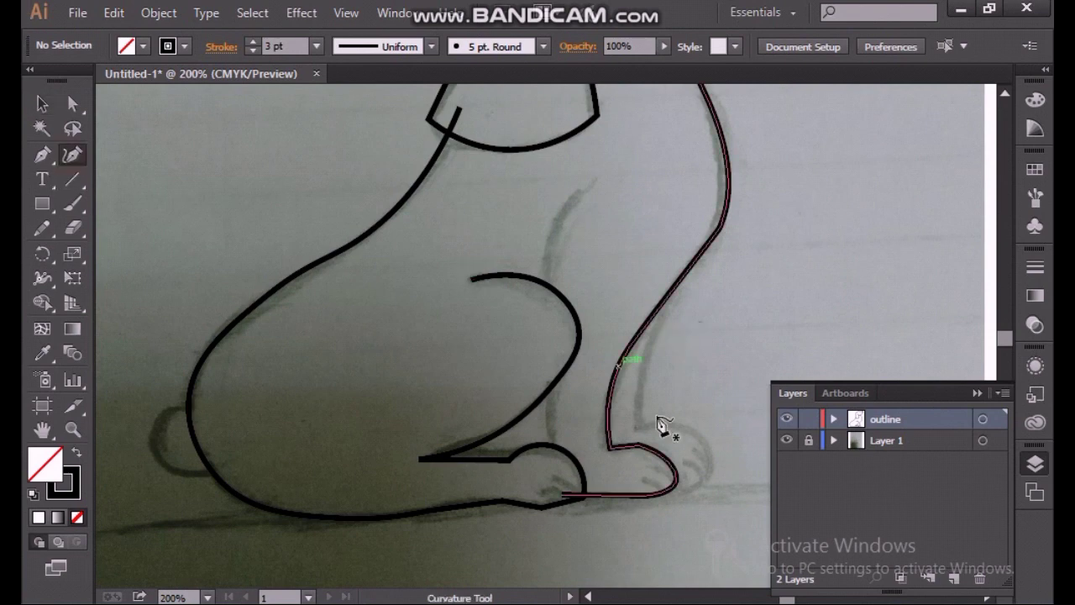
pyautogui.click(682, 236)
pyautogui.click(645, 362)
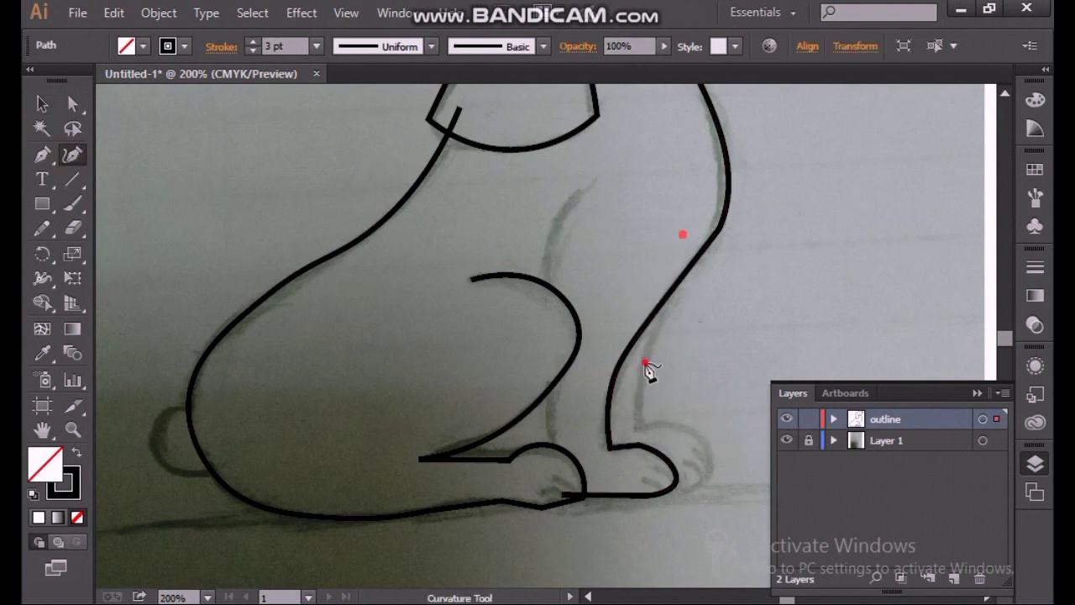
pyautogui.click(638, 429)
# Trace the far front paw from the ankle around the toes and back inside the near paw, and finish the path.
pyautogui.click(679, 427)
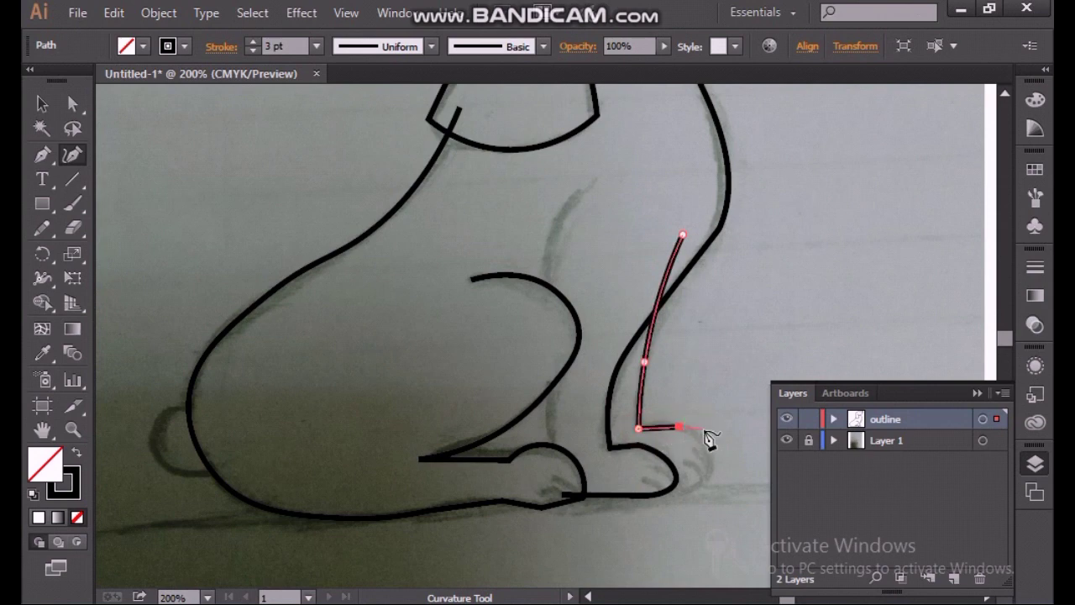
pyautogui.hotkey('ctrl', 'z')
pyautogui.click(681, 427)
pyautogui.click(709, 457)
pyautogui.click(696, 484)
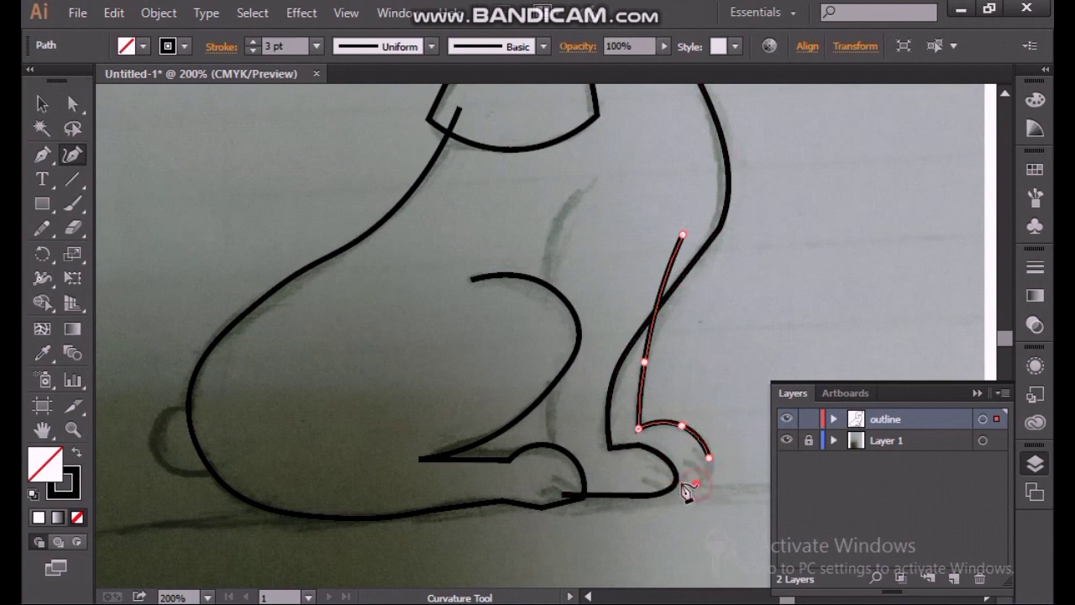
pyautogui.click(679, 488)
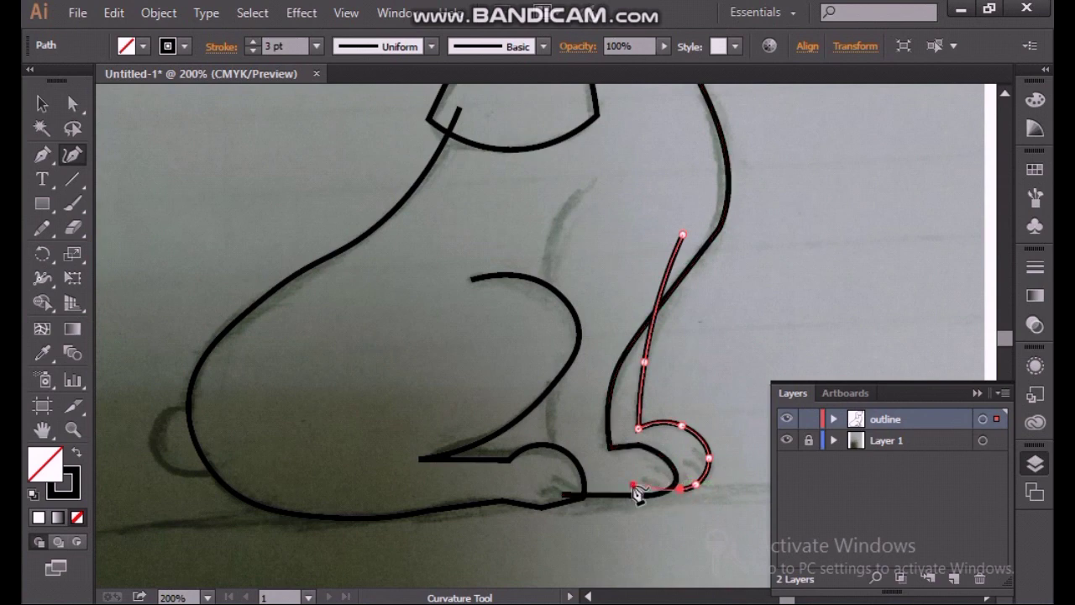
pyautogui.click(633, 487)
pyautogui.press('v')
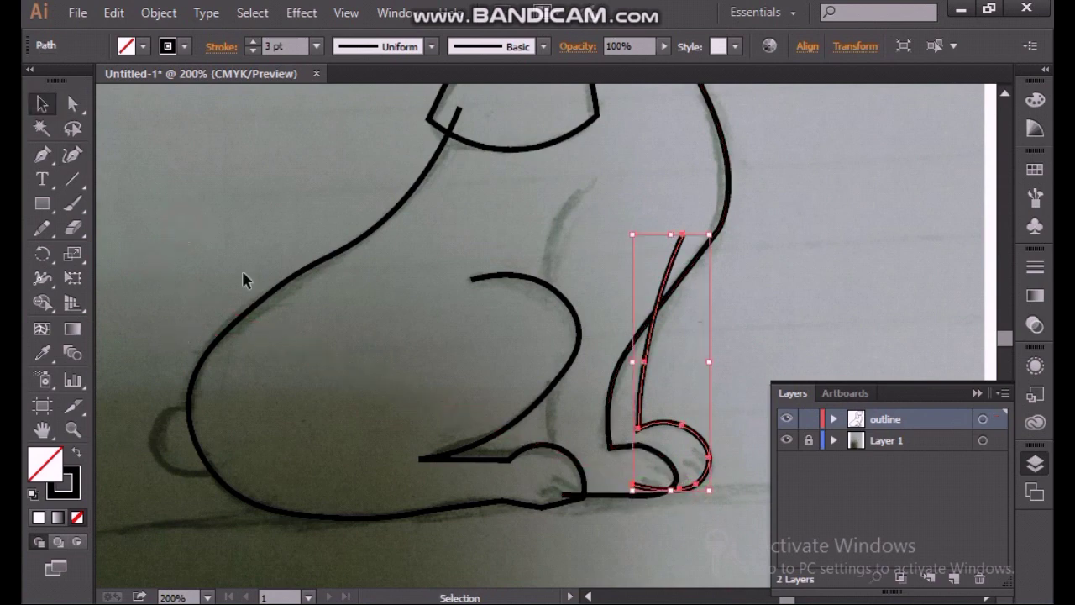
pyautogui.click(242, 274)
# Trace the short curve of the near foreleg's back edge from inside the thigh up toward the chest as its own path.
pyautogui.scroll(1, 266, 254)
pyautogui.click(72, 155)
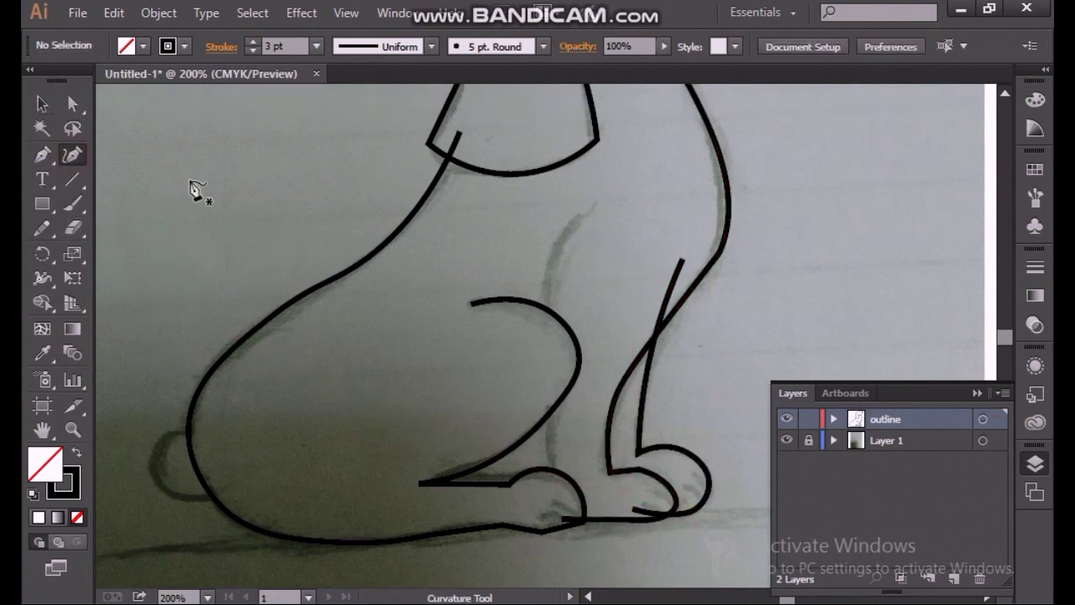
pyautogui.click(542, 330)
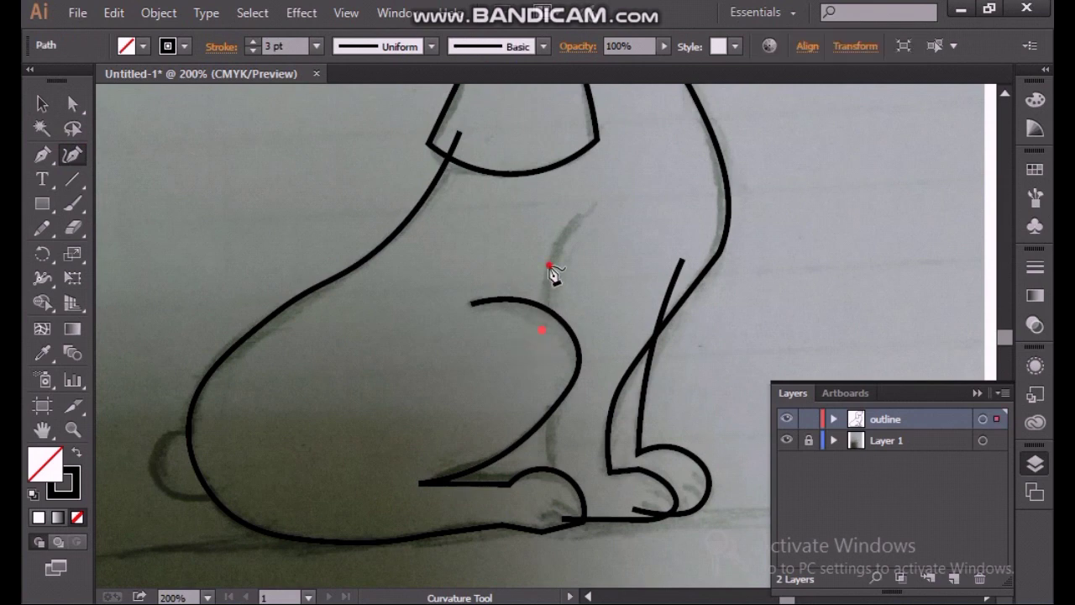
pyautogui.click(547, 265)
pyautogui.click(596, 214)
pyautogui.click(40, 103)
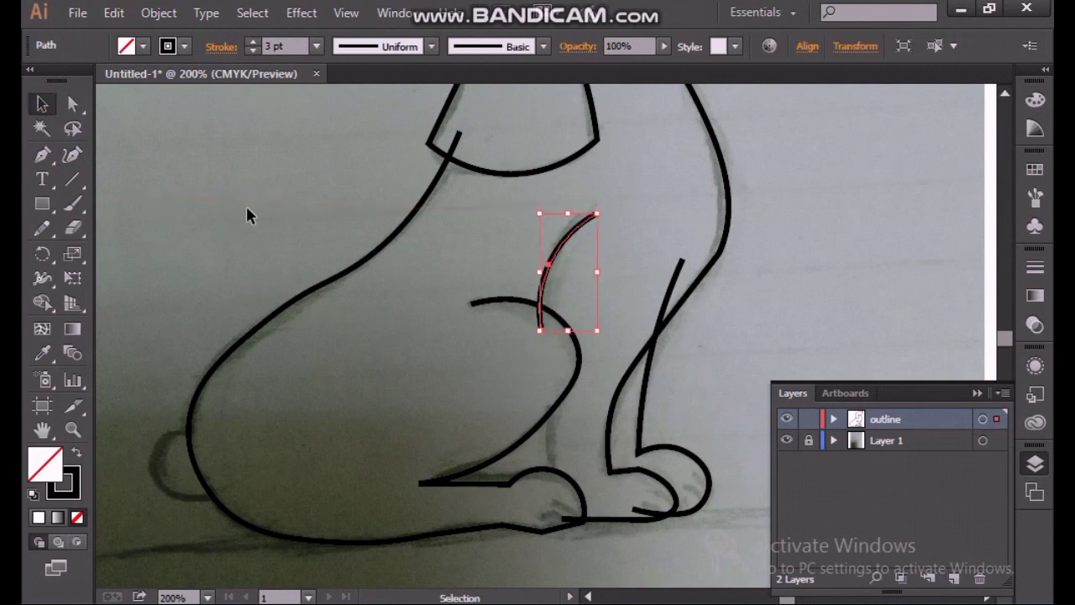
# Trace the lower part of the foreleg's back edge from inside the thigh down into the hind paw as a separate path.
pyautogui.scroll(-3, 246, 205)
pyautogui.click(71, 156)
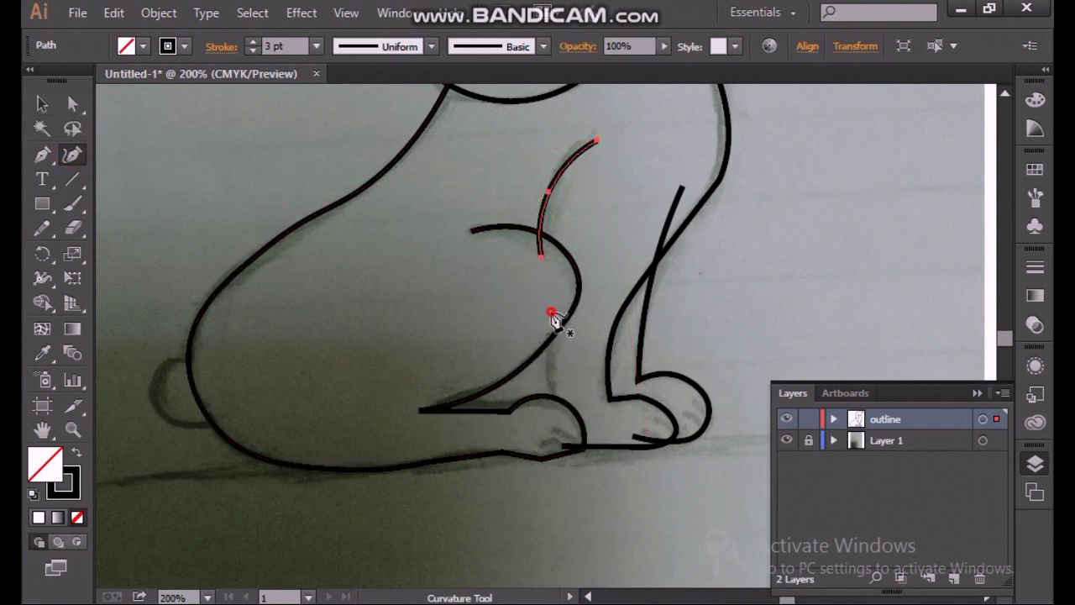
pyautogui.click(550, 312)
pyautogui.click(550, 380)
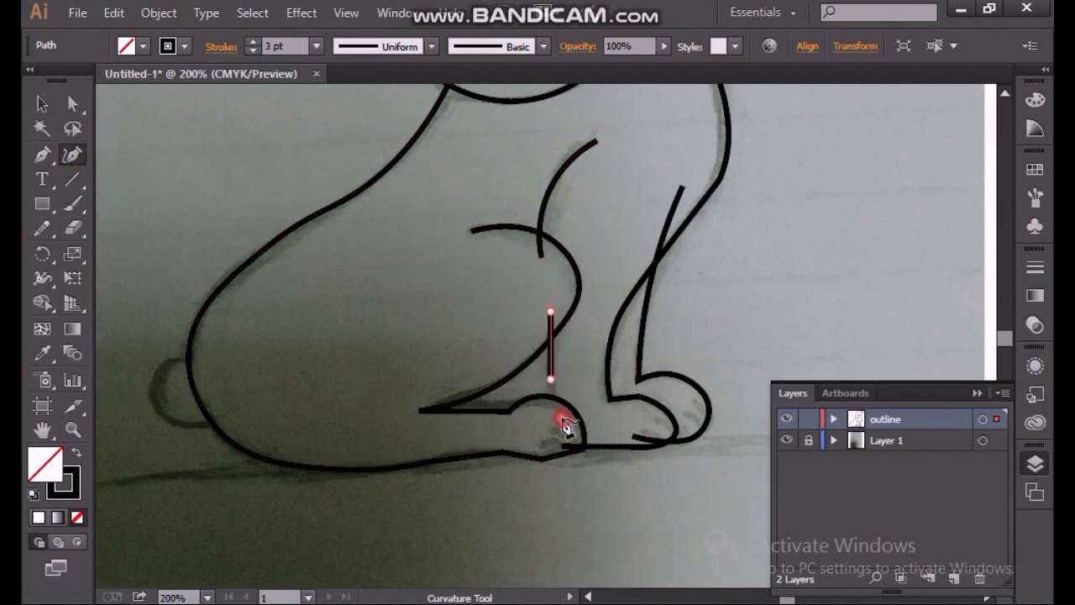
pyautogui.click(563, 420)
pyautogui.click(42, 102)
pyautogui.click(633, 513)
# Trim the jaw line's overlapping ends at the nose and inside the ear with the Shape Builder.
pyautogui.scroll(1, 633, 513)
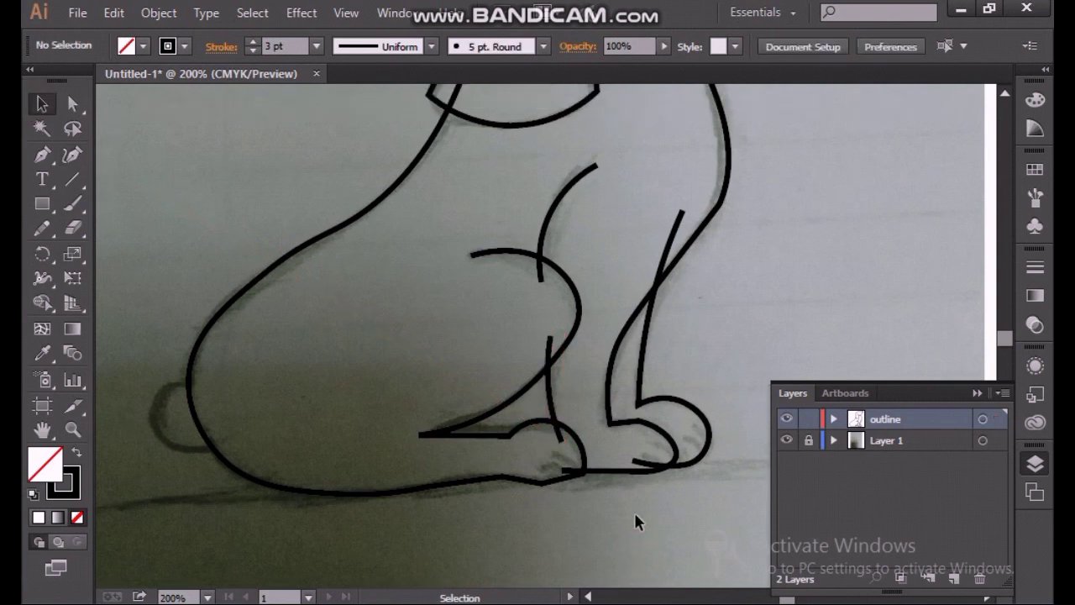
pyautogui.scroll(4, 633, 510)
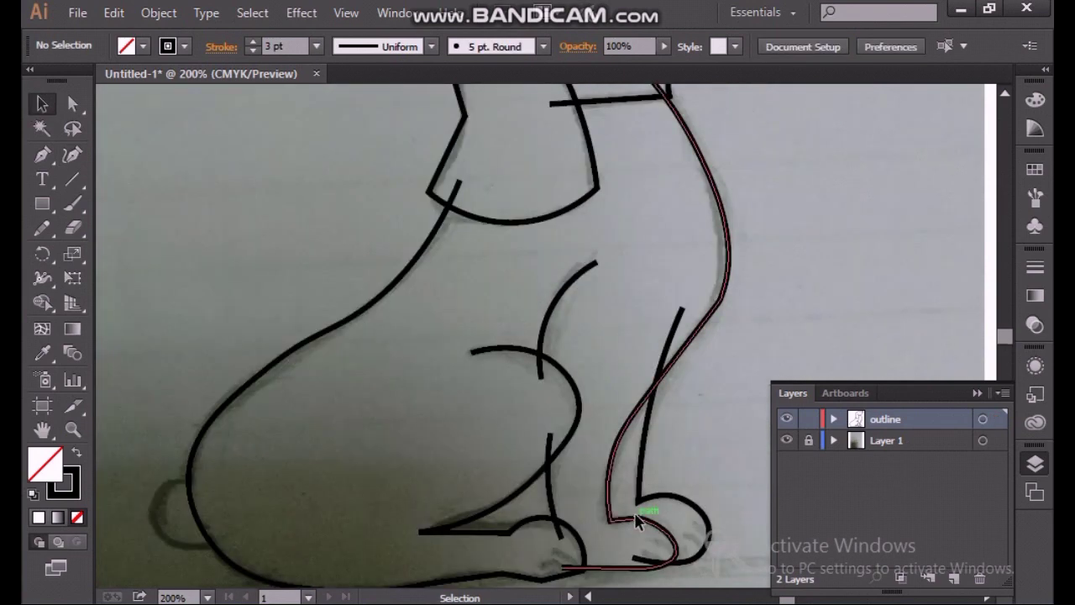
pyautogui.scroll(2, 636, 518)
pyautogui.hotkey('ctrl', '-')
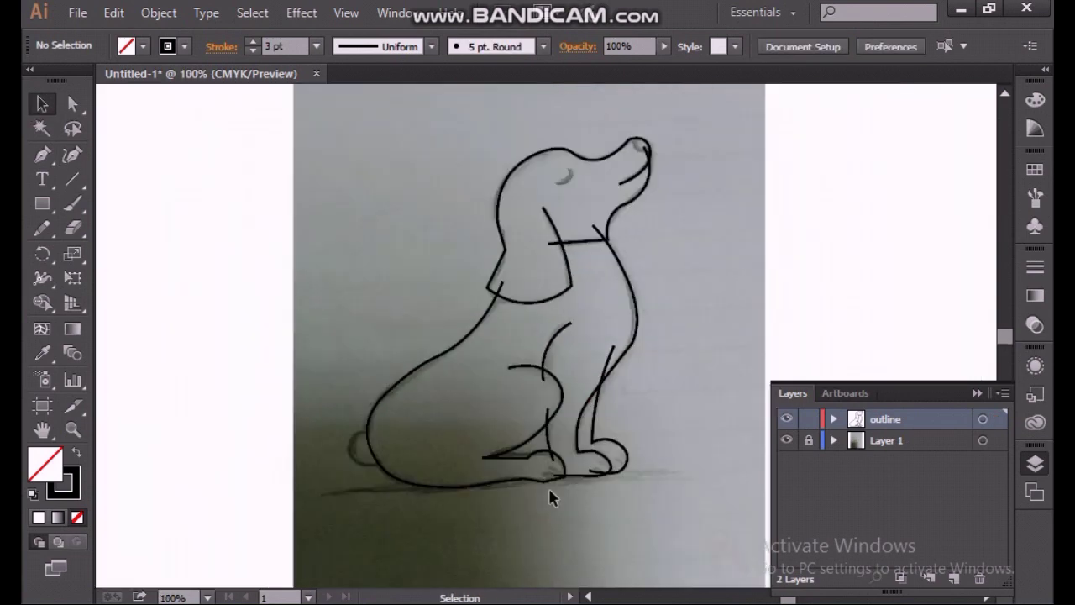
pyautogui.scroll(5, 590, 147)
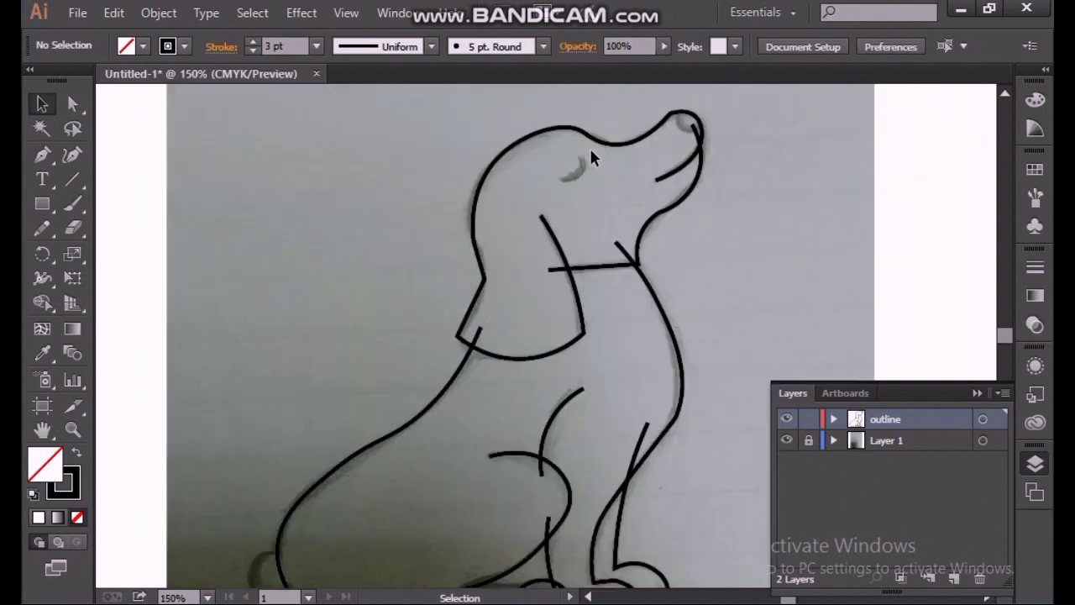
pyautogui.hotkey('ctrl', '+')
pyautogui.scroll(1, 592, 201)
pyautogui.click(643, 168)
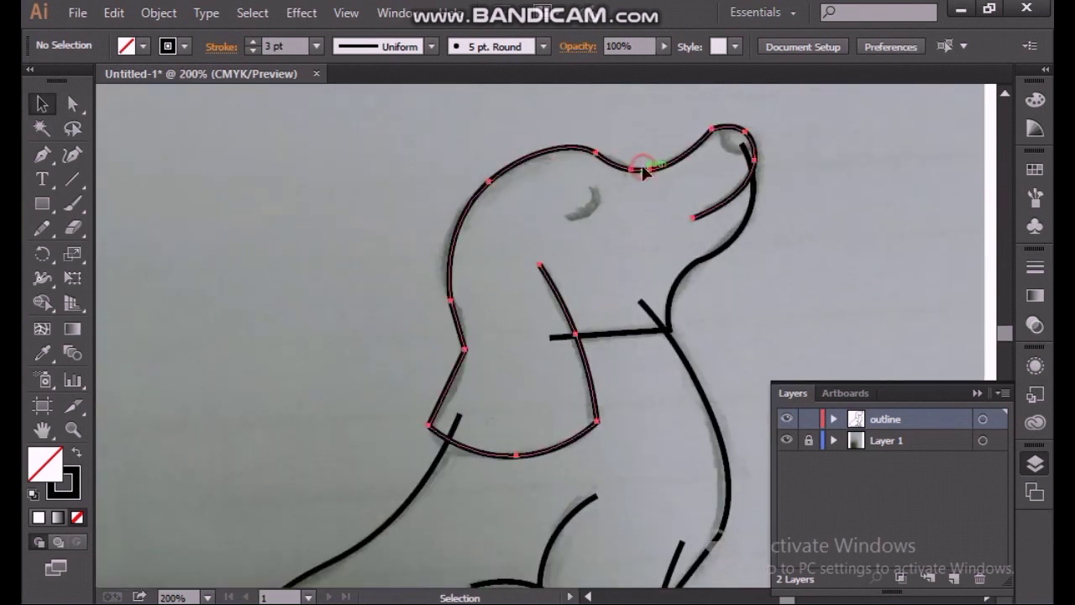
pyautogui.keyDown('shift'); pyautogui.click(716, 262); pyautogui.keyUp('shift')
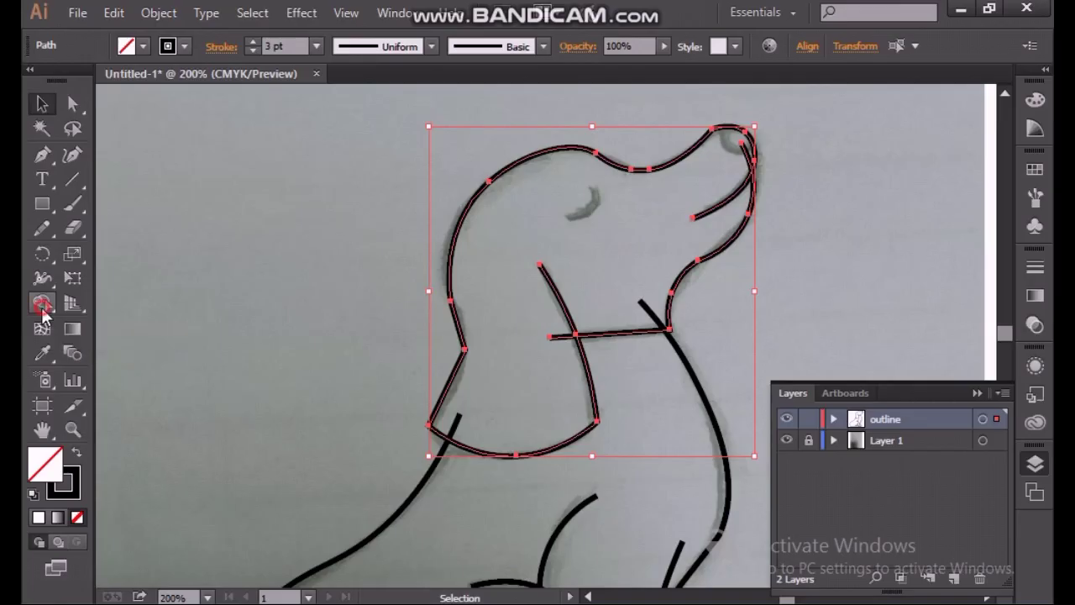
pyautogui.click(37, 323)
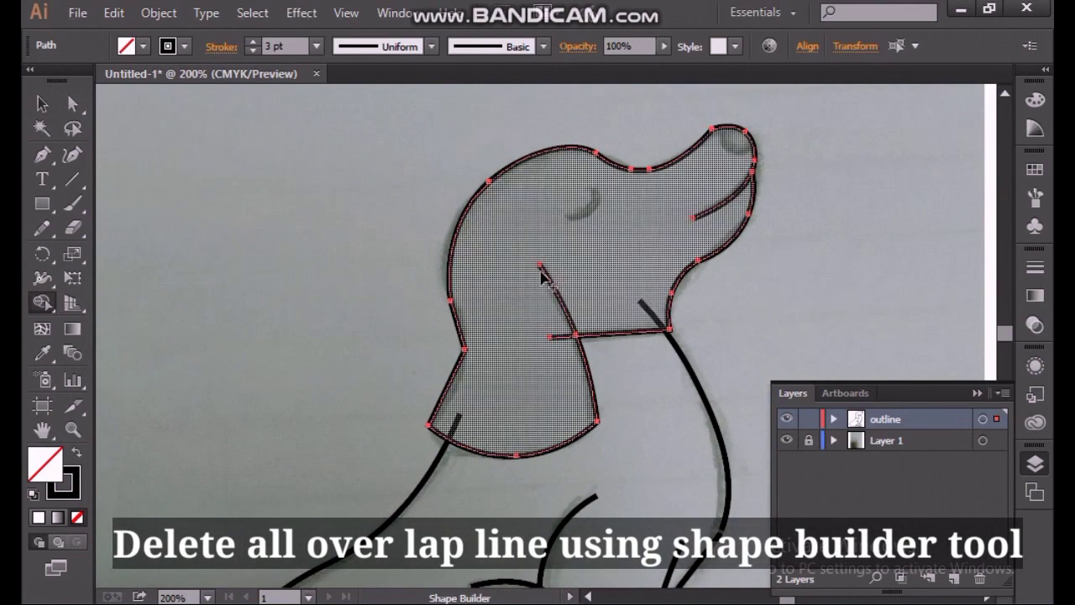
pyautogui.keyDown('alt'); pyautogui.click(561, 336); pyautogui.keyUp('alt')
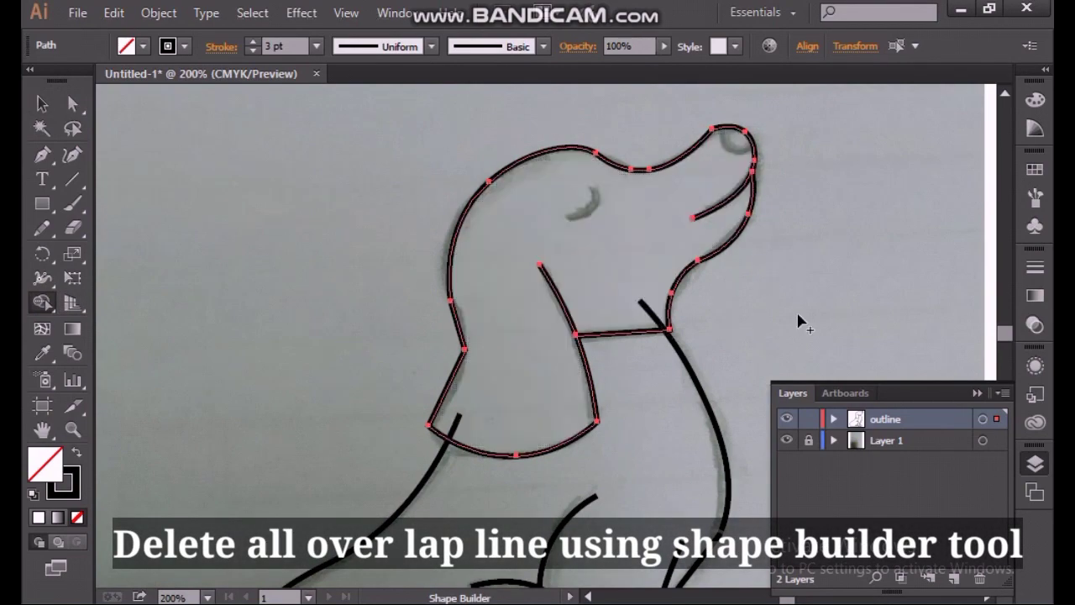
pyautogui.click(42, 103)
pyautogui.click(222, 194)
# Remove the chest line's stub that crosses above the neck line with the Shape Builder.
pyautogui.scroll(-2, 704, 197)
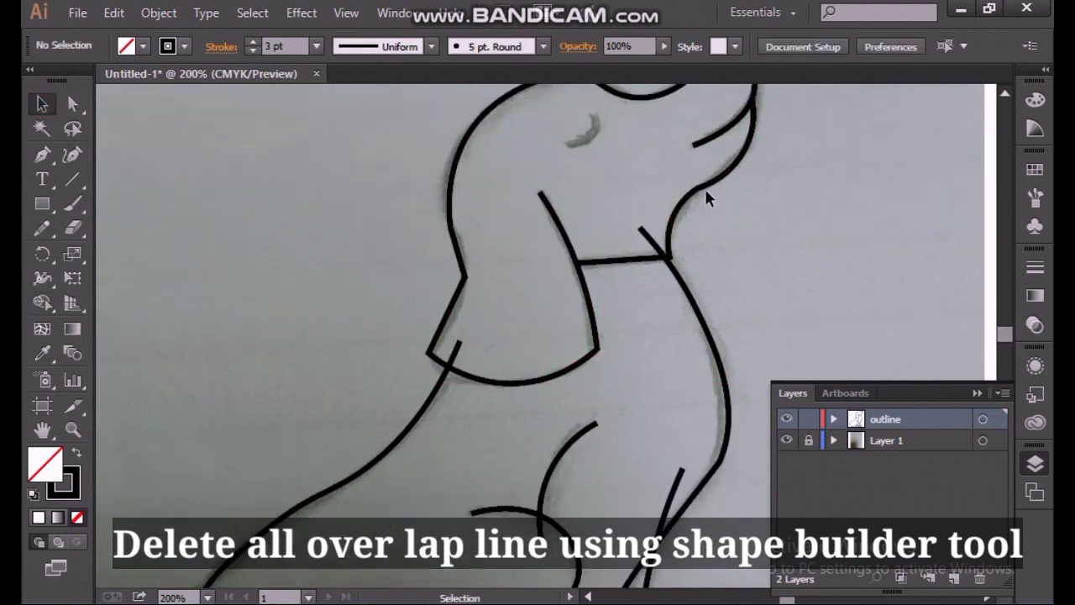
pyautogui.click(699, 187)
pyautogui.keyDown('shift'); pyautogui.click(694, 304); pyautogui.keyUp('shift')
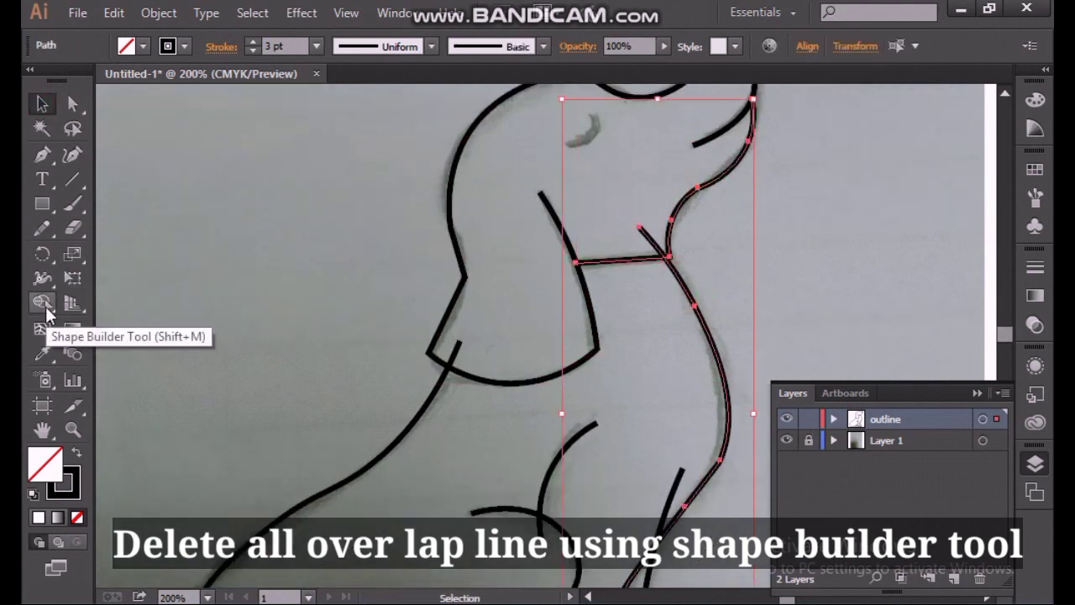
pyautogui.click(42, 302)
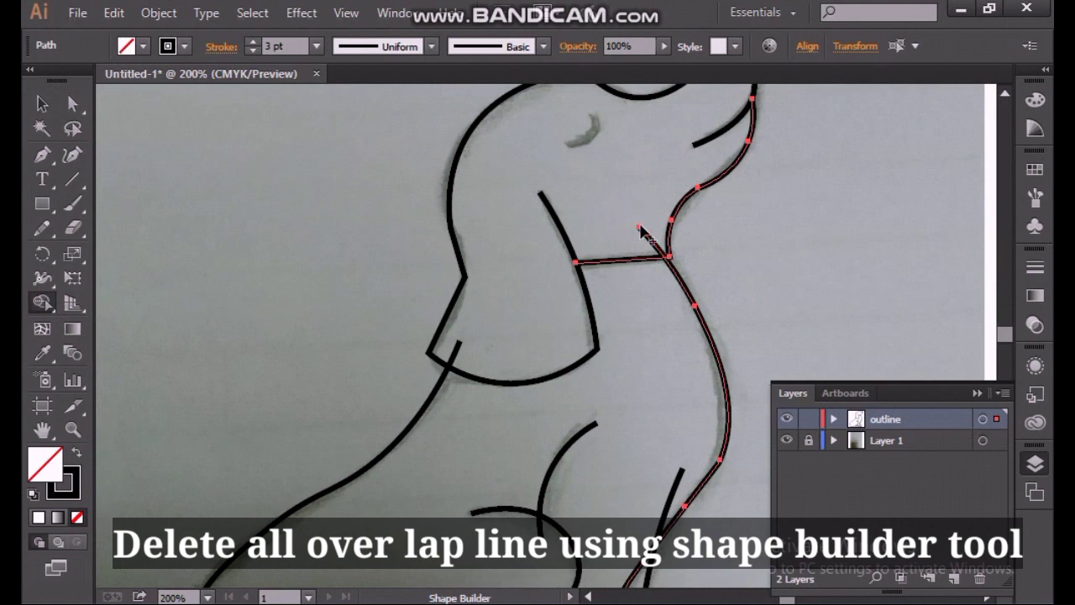
pyautogui.scroll(-3, 169, 252)
pyautogui.click(49, 110)
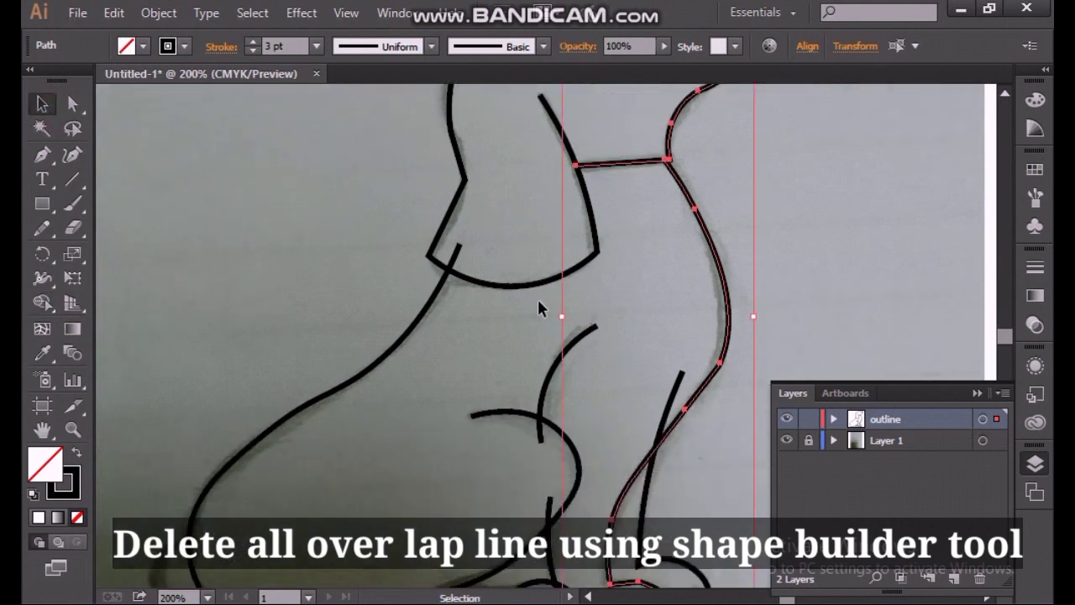
# Trim the end of the back line that overlaps the bottom of the ear with the Shape Builder.
pyautogui.click(521, 286)
pyautogui.keyDown('shift'); pyautogui.click(431, 305); pyautogui.keyUp('shift')
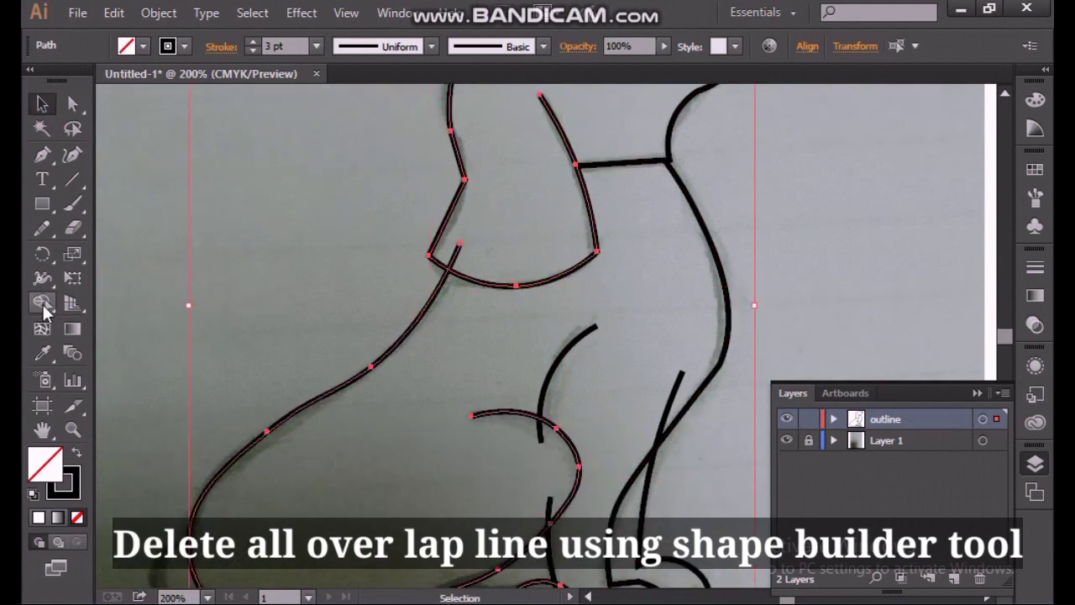
pyautogui.click(43, 305)
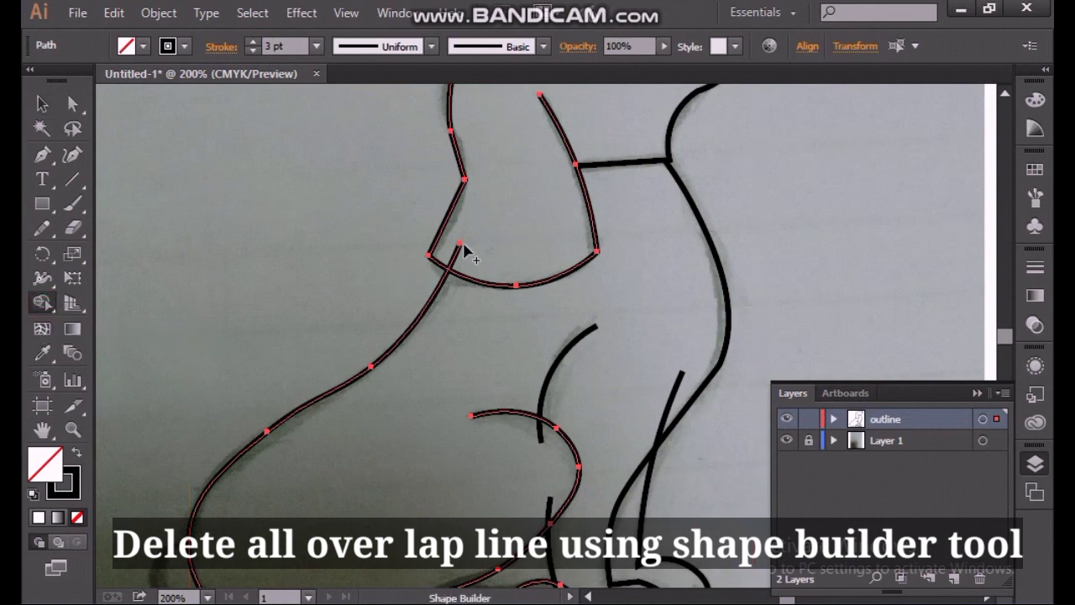
pyautogui.scroll(-5, 344, 285)
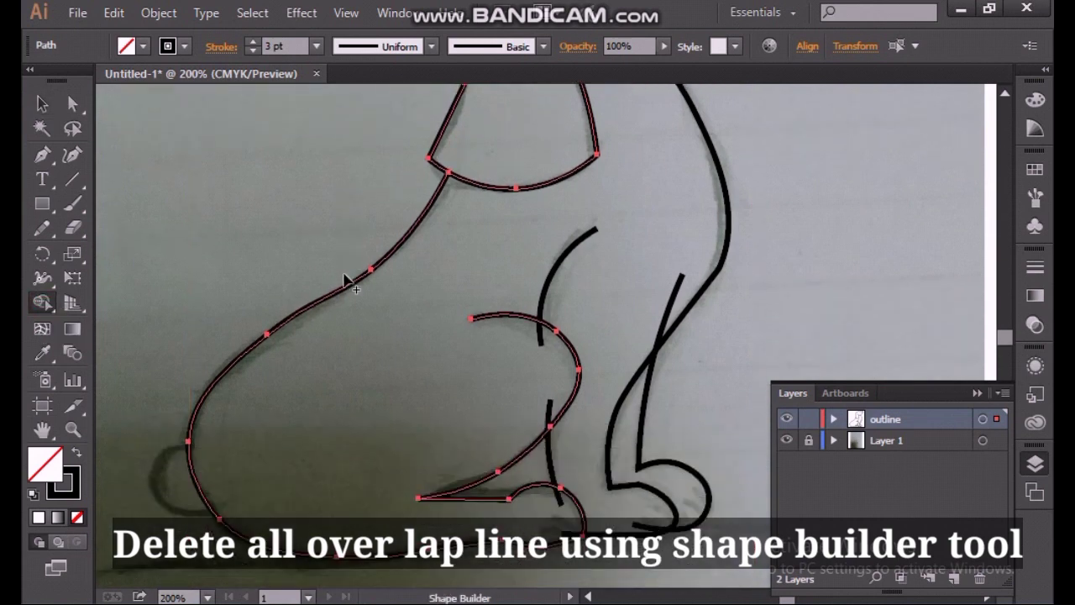
pyautogui.click(42, 105)
pyautogui.click(223, 227)
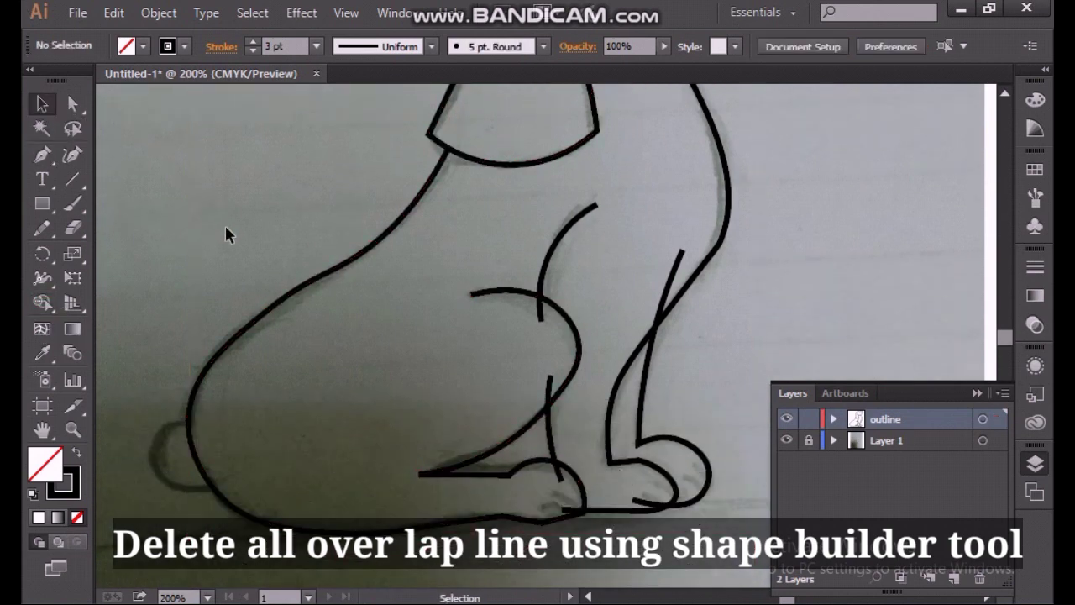
# Trim the near foreleg's back-edge lines where they overlap the thigh and the hind paw with the Shape Builder.
pyautogui.click(389, 241)
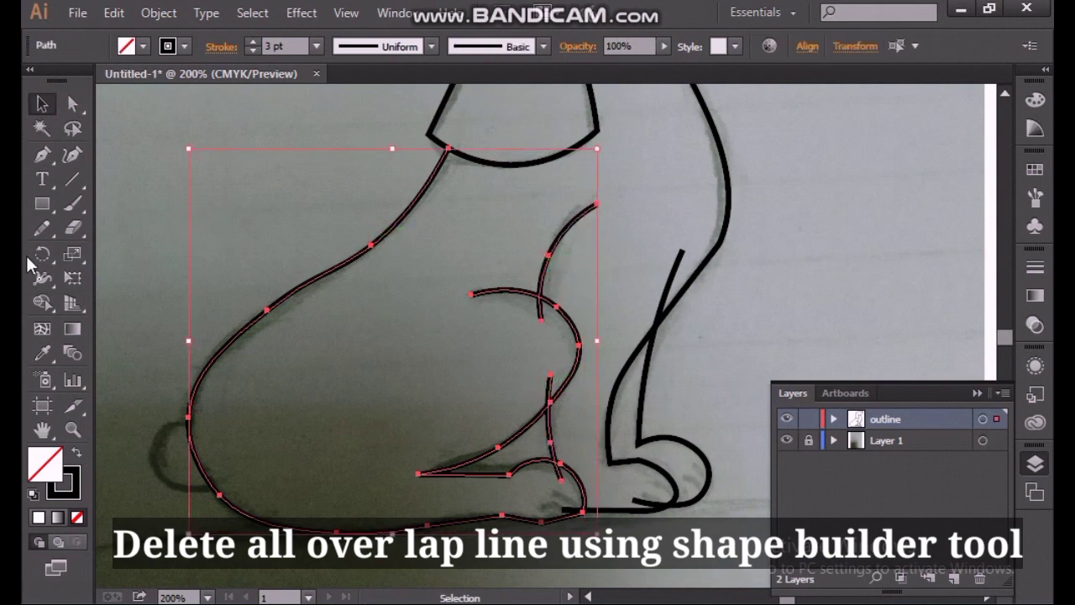
pyautogui.click(44, 303)
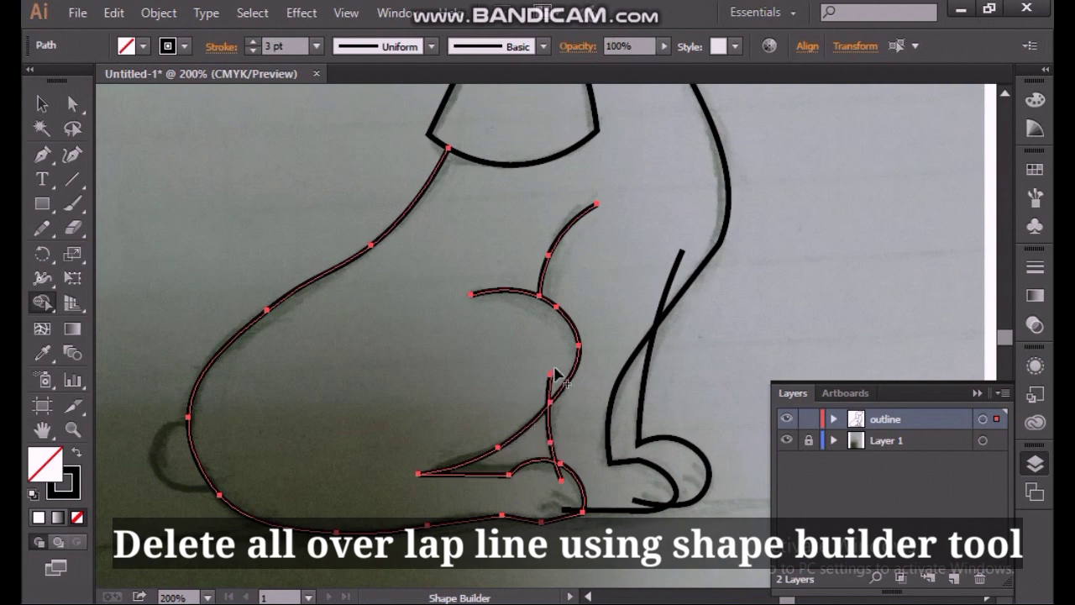
pyautogui.keyDown('alt'); pyautogui.click(551, 388); pyautogui.keyUp('alt')
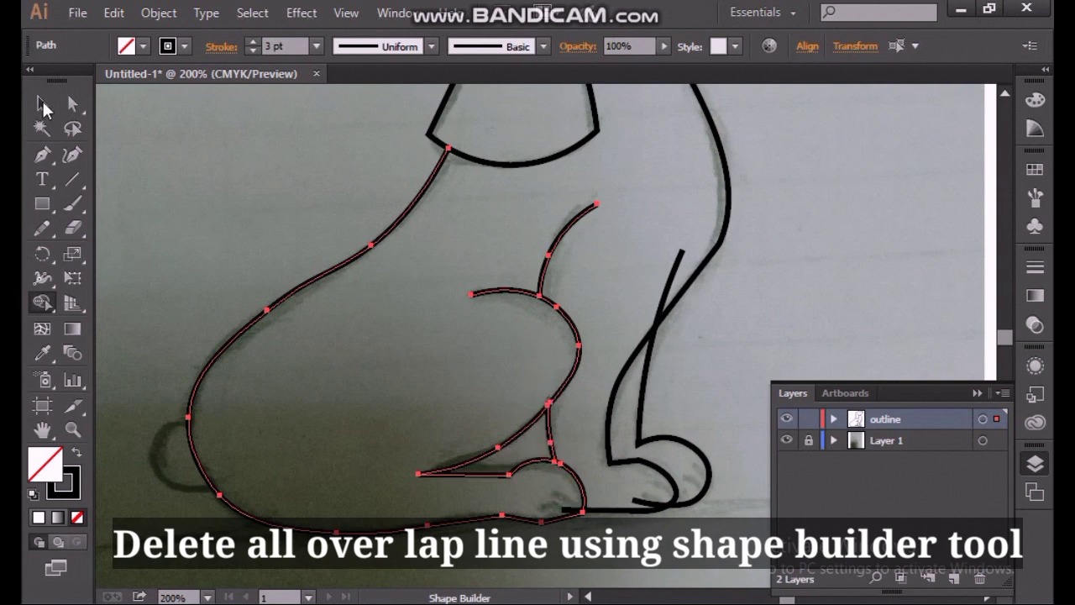
pyautogui.press('v')
pyautogui.click(756, 305)
# Trim the near front paw's bottom line where it runs inside the hind paw, and collapse the layer list.
pyautogui.scroll(-2, 695, 383)
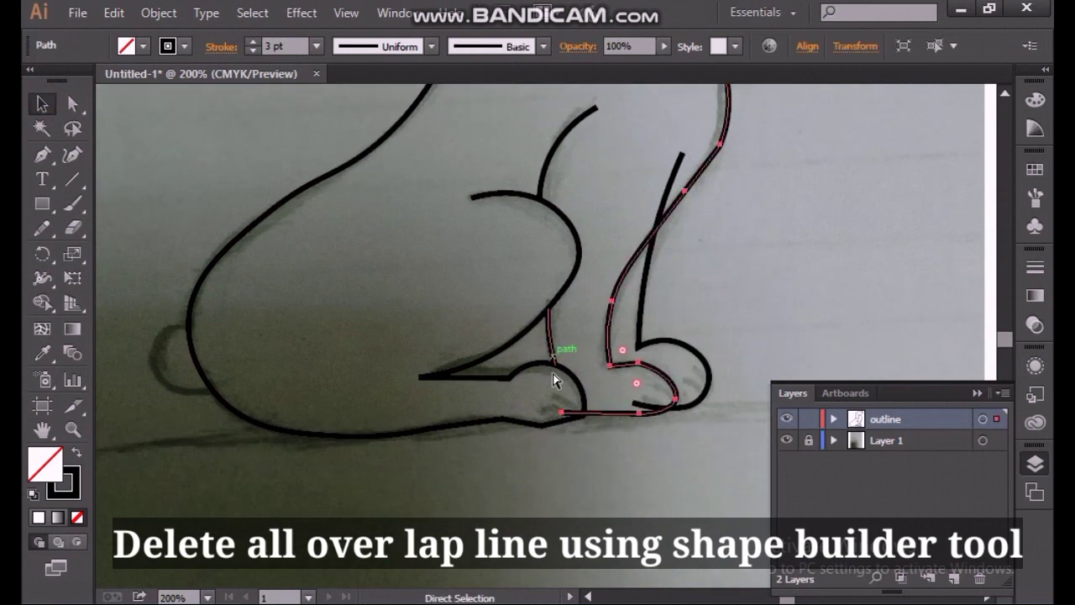
pyautogui.click(579, 377)
pyautogui.keyDown('shift'); pyautogui.click(629, 414); pyautogui.keyUp('shift')
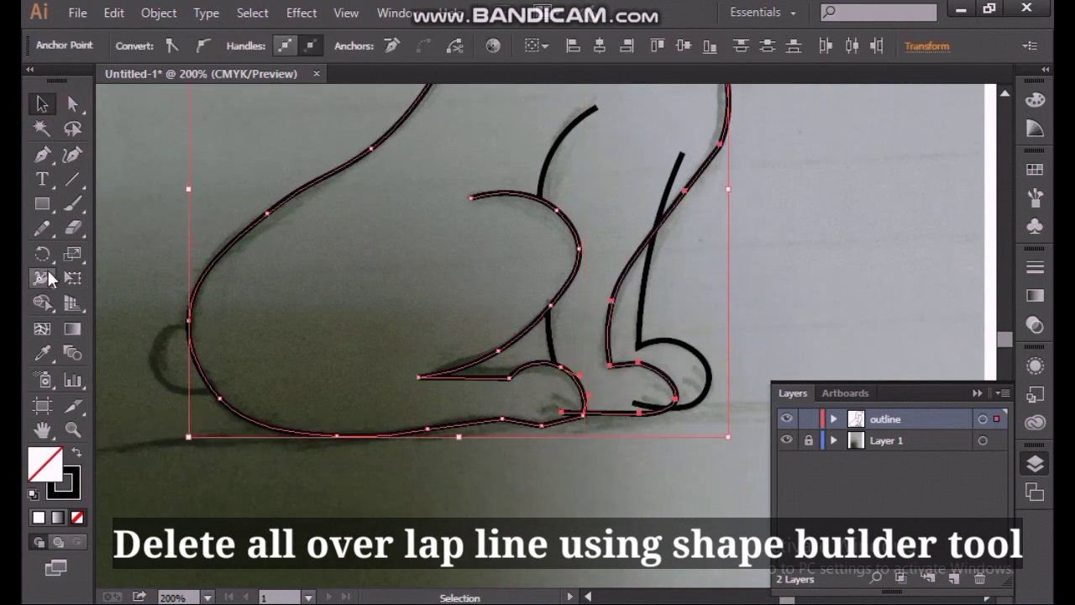
pyautogui.hotkey('shift', 'm')
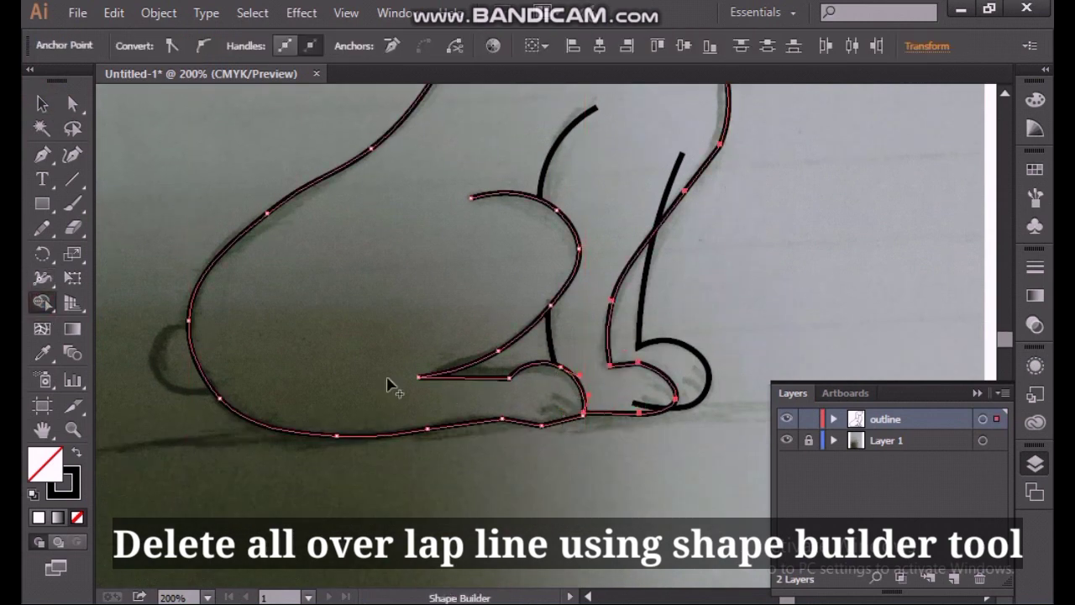
pyautogui.click(41, 105)
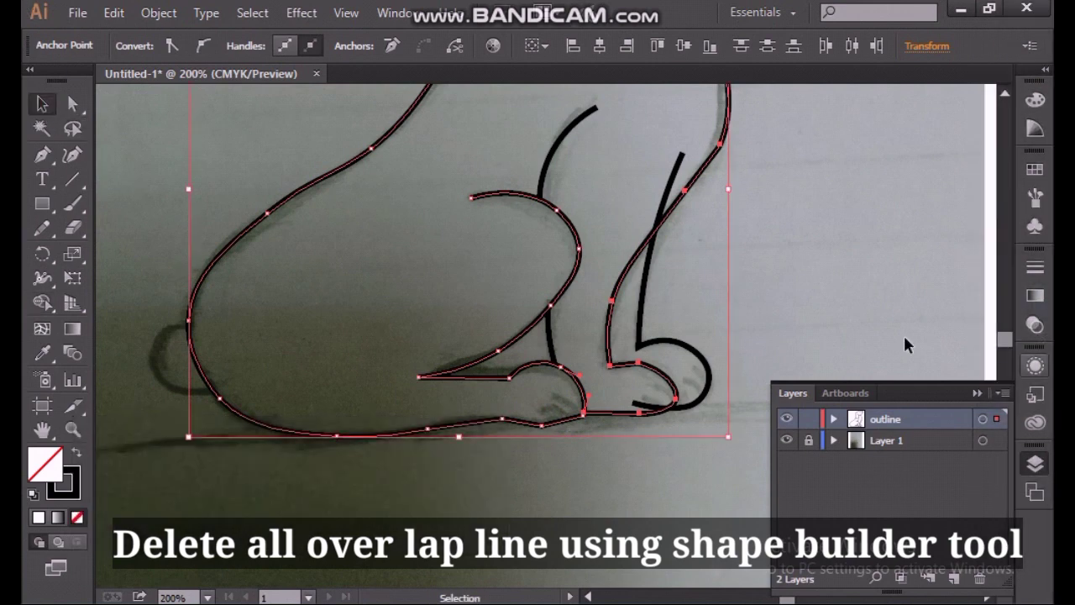
pyautogui.click(976, 392)
pyautogui.click(755, 368)
# Trim the far foreleg's overlapping ends above the near leg and inside the near front paw with the Shape Builder.
pyautogui.scroll(1, 756, 368)
pyautogui.click(626, 335)
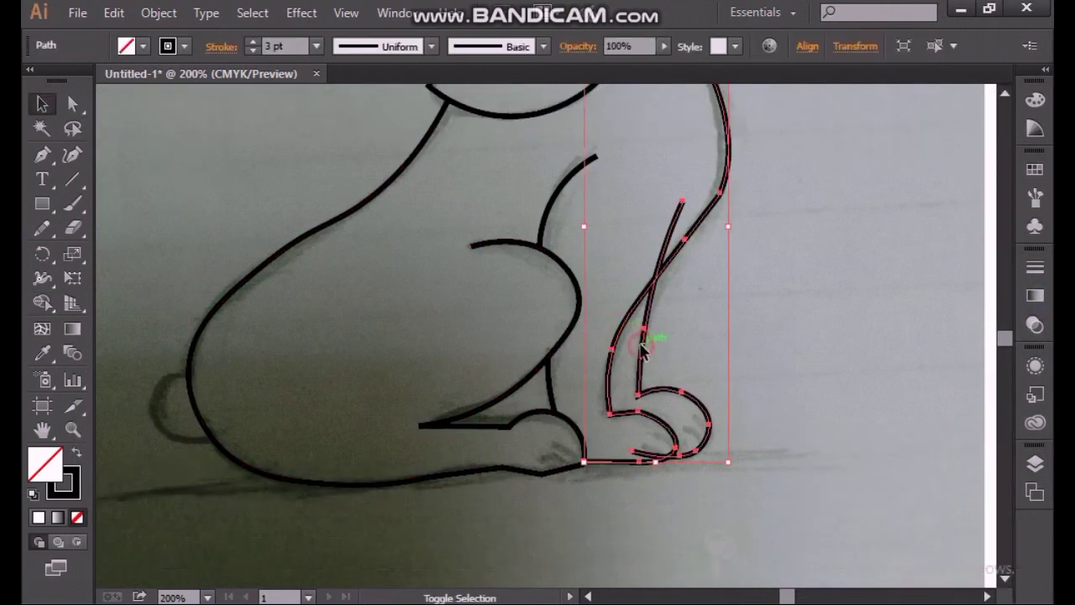
pyautogui.click(42, 303)
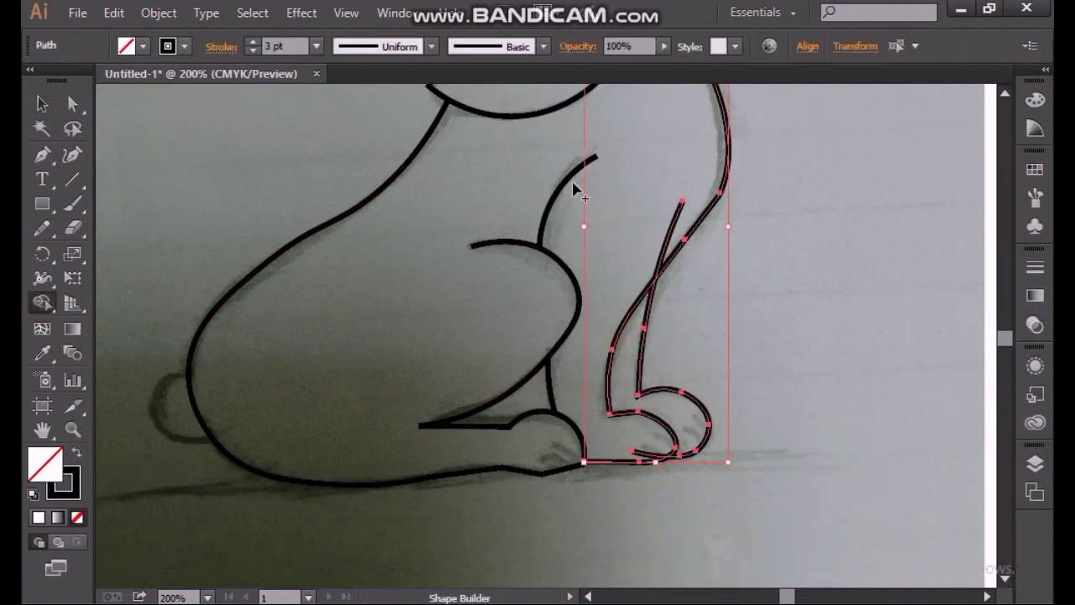
pyautogui.keyDown('alt'); pyautogui.click(684, 206); pyautogui.keyUp('alt')
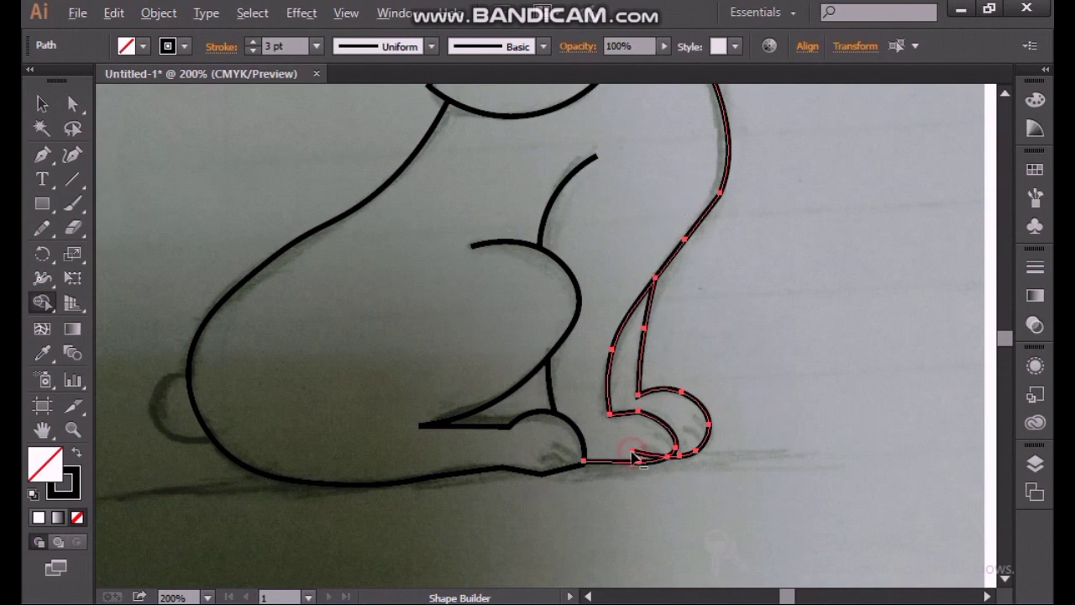
pyautogui.click(42, 103)
pyautogui.click(156, 244)
# Draw an ellipse over the sketched tail at the dog's rump and shift it to match the sketch.
pyautogui.scroll(-1, 172, 245)
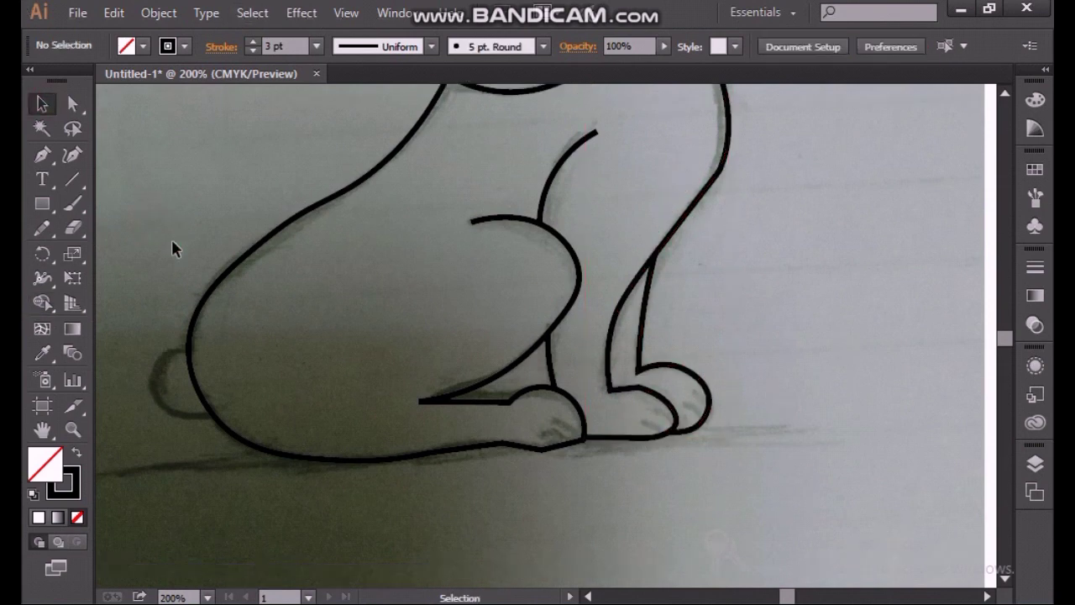
pyautogui.scroll(-2, 172, 248)
pyautogui.hscroll(2, 300, 415)
pyautogui.hscroll(-4, 290, 480)
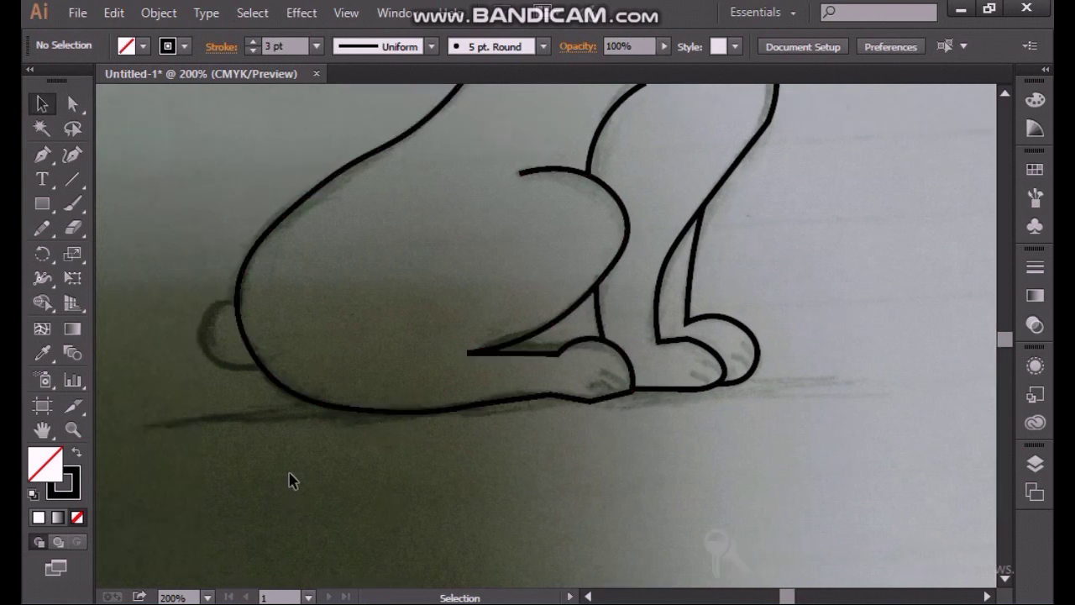
pyautogui.scroll(3, 289, 481)
pyautogui.click(43, 204)
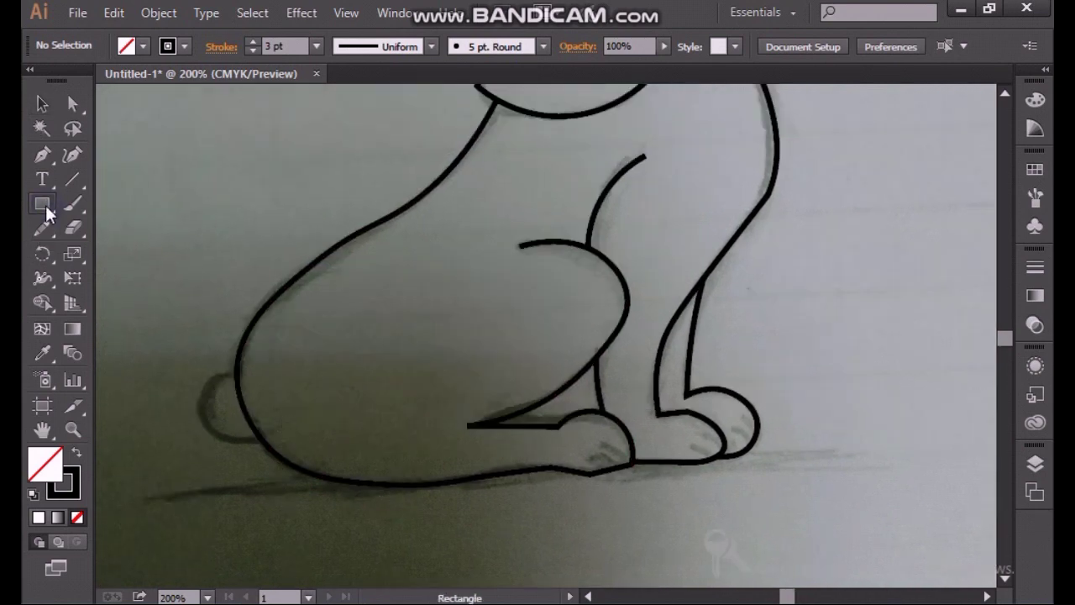
pyautogui.moveTo(46, 214); pyautogui.dragTo(149, 249)
pyautogui.moveTo(187, 374); pyautogui.dragTo(288, 451)
pyautogui.press('v')
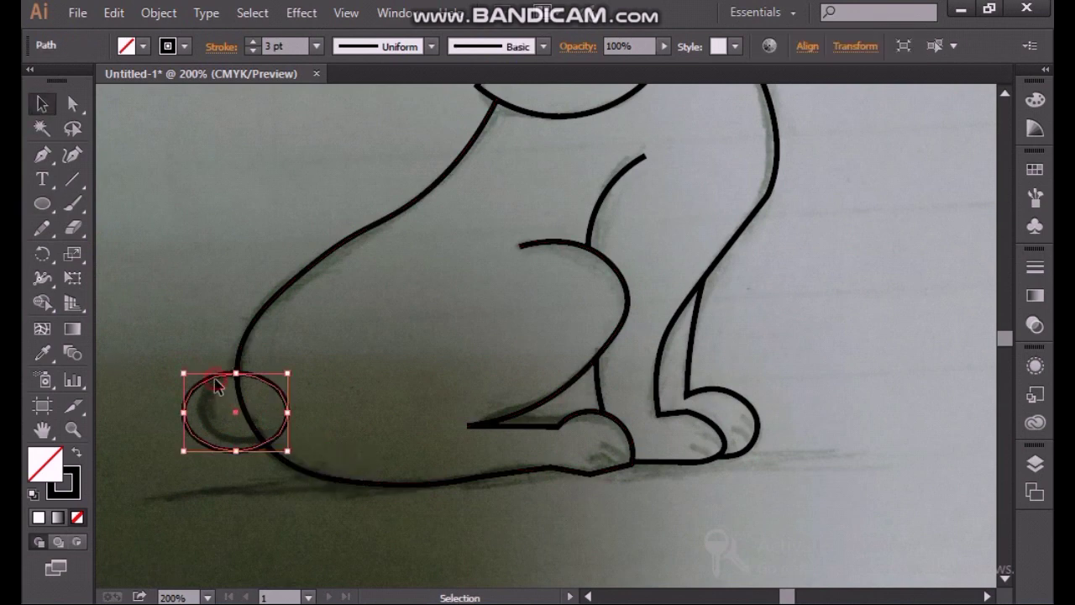
pyautogui.moveTo(217, 385); pyautogui.dragTo(230, 379)
pyautogui.click(216, 337)
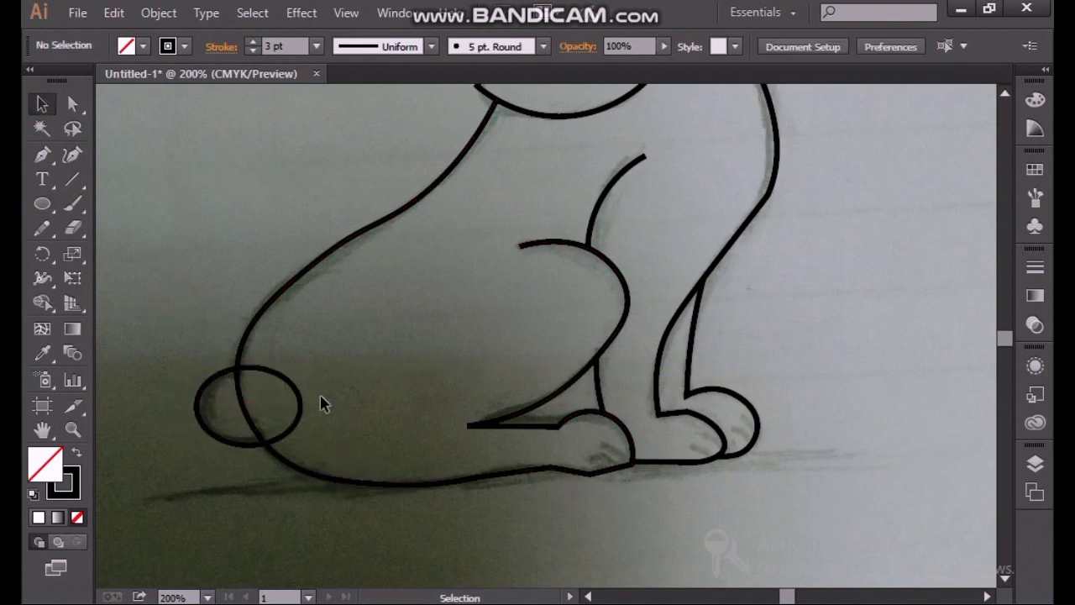
# Cut away the part of the tail ellipse that lies inside the body with the Shape Builder.
pyautogui.click(298, 384)
pyautogui.keyDown('shift'); pyautogui.click(288, 293); pyautogui.keyUp('shift')
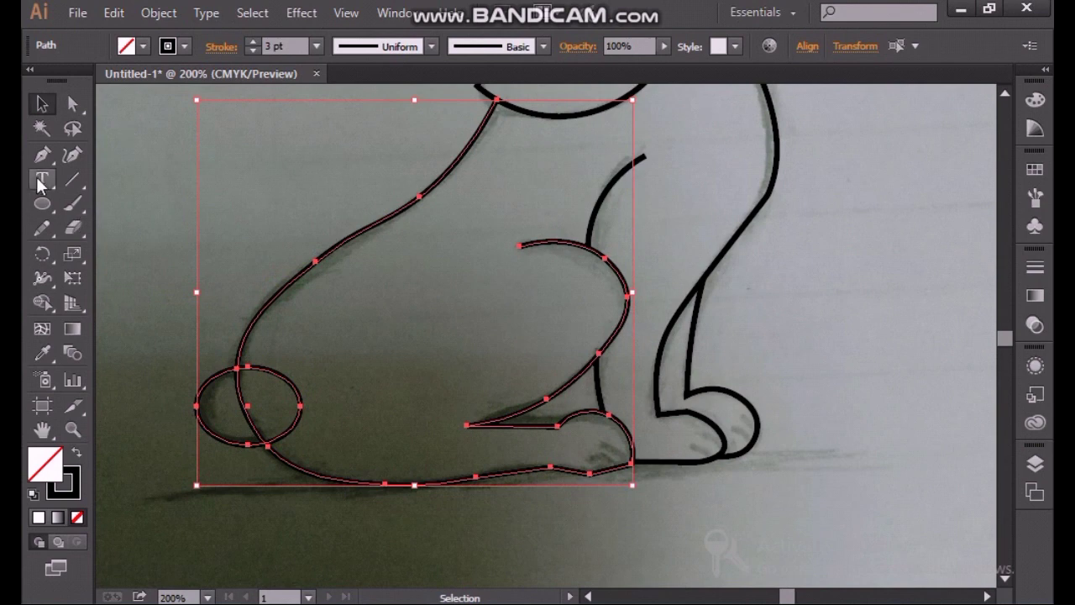
pyautogui.click(42, 303)
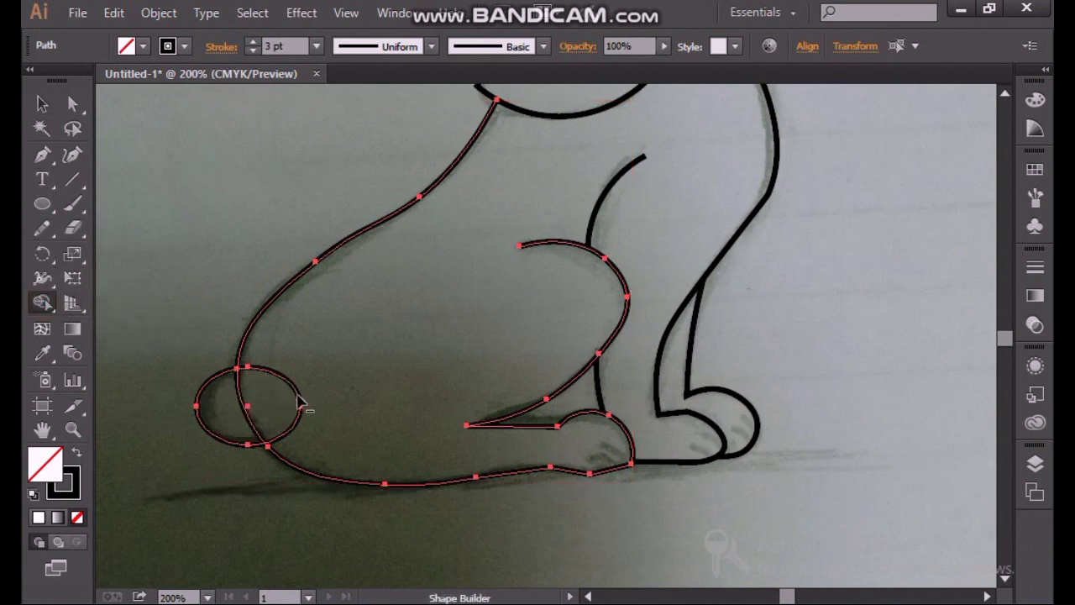
pyautogui.keyDown('alt'); pyautogui.click(298, 395); pyautogui.keyUp('alt')
pyautogui.click(42, 104)
pyautogui.click(178, 215)
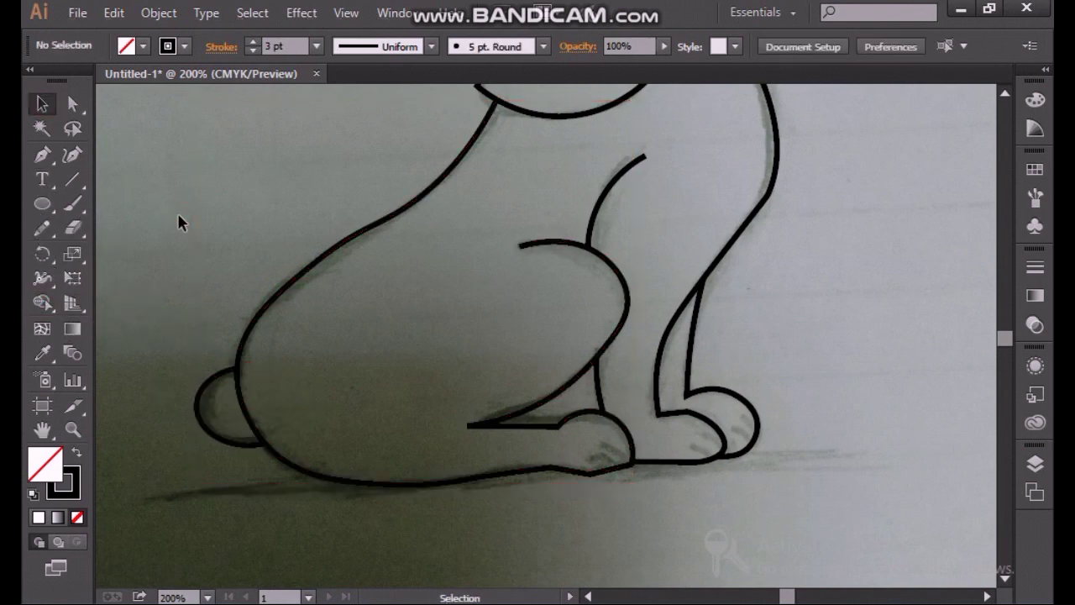
pyautogui.scroll(-1, 178, 215)
pyautogui.scroll(-1, 178, 222)
pyautogui.click(245, 336)
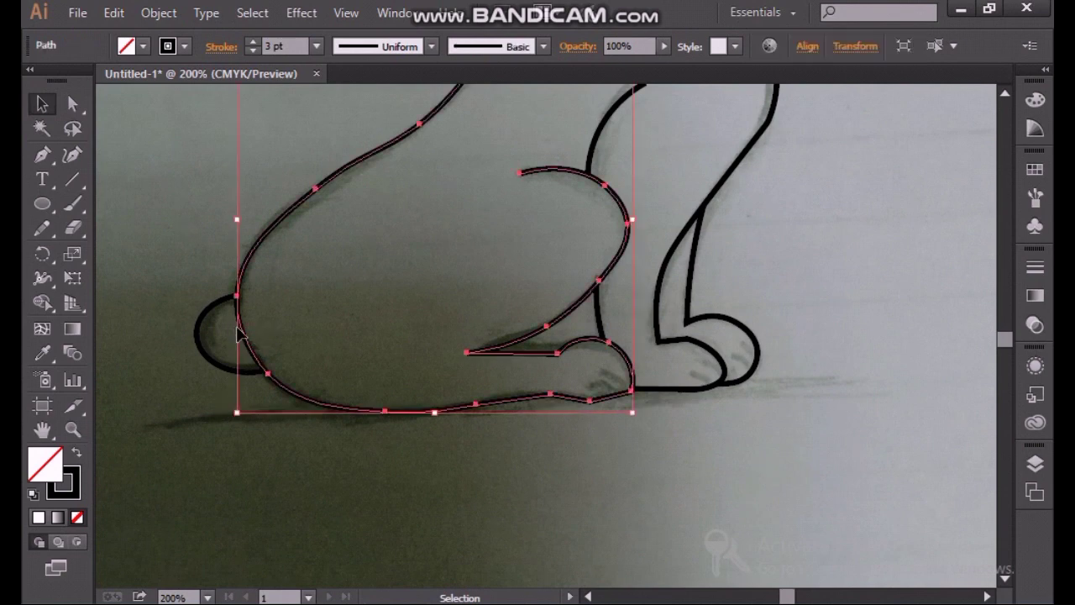
pyautogui.click(73, 155)
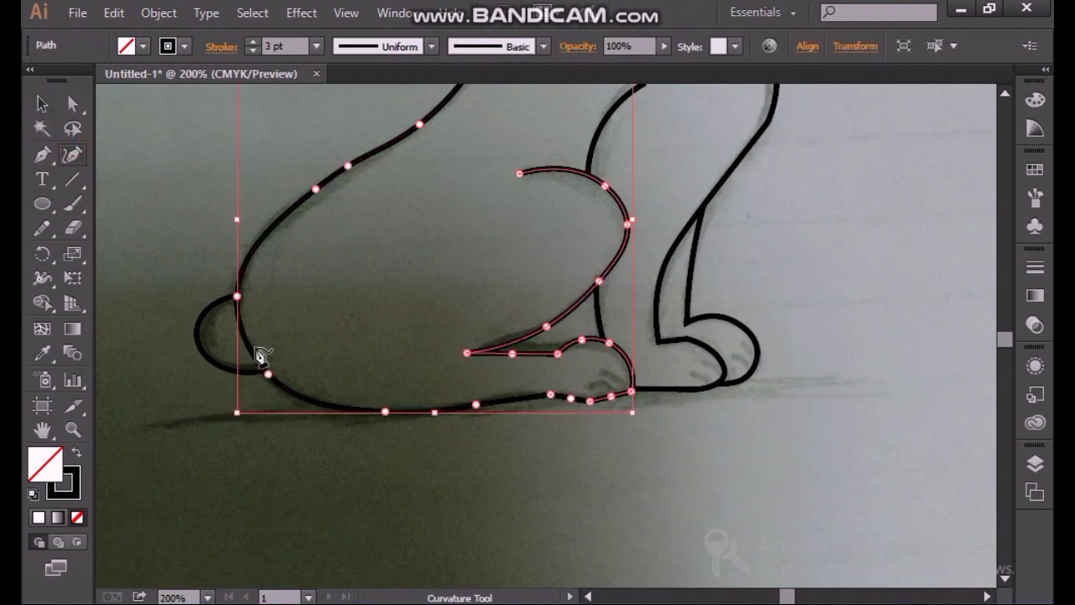
pyautogui.click(41, 158)
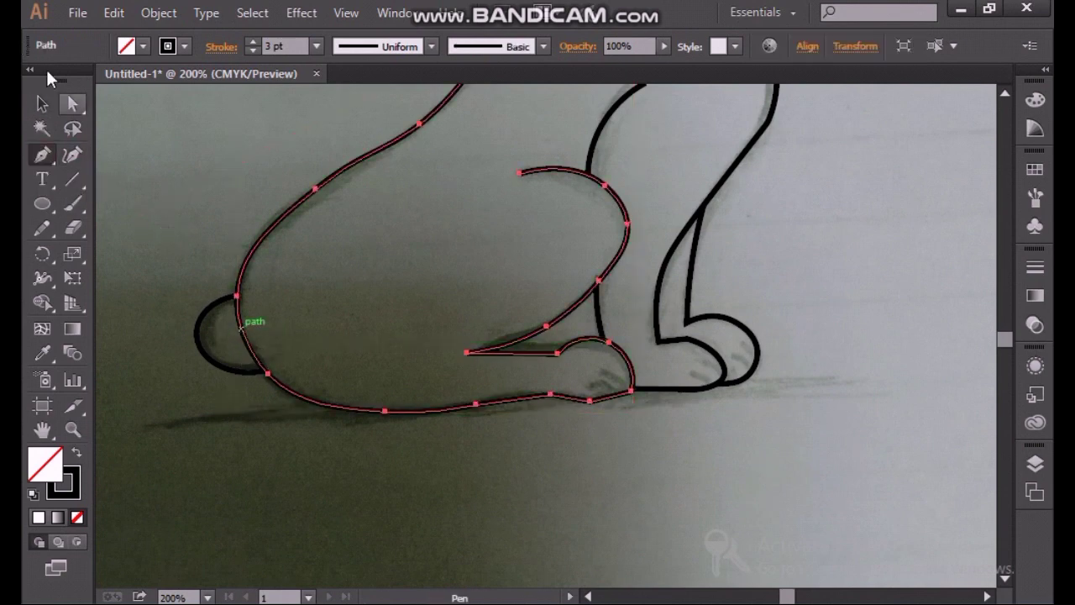
pyautogui.click(40, 104)
pyautogui.click(189, 222)
# Draw a small upright ellipse over the tip of the dog's snout so its lower edge follows the sketched nose.
pyautogui.scroll(10, 188, 222)
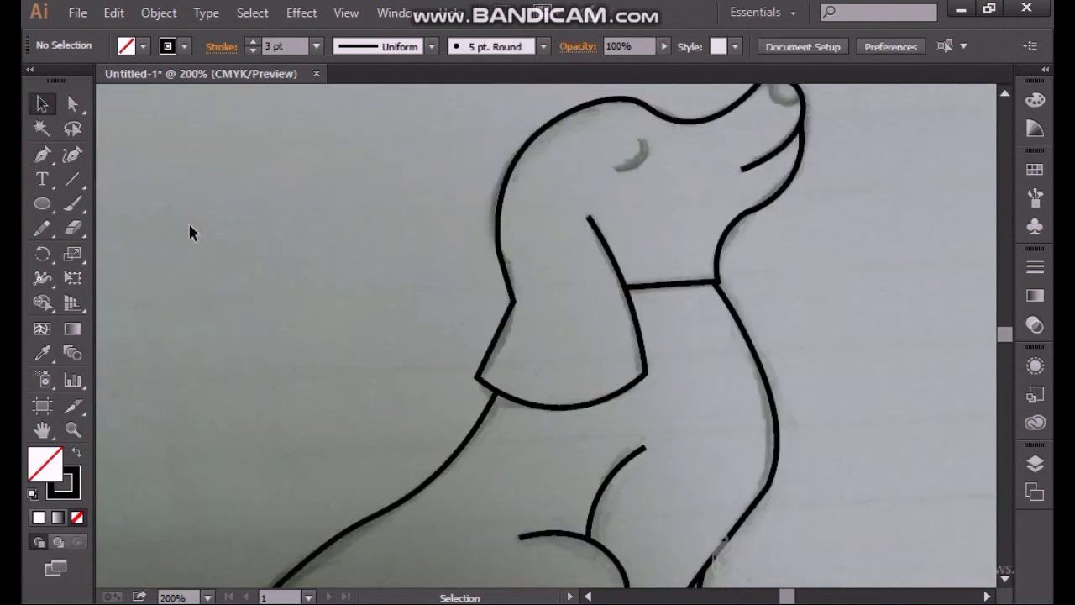
pyautogui.hscroll(-3, 924, 345)
pyautogui.hscroll(3, 879, 312)
pyautogui.scroll(3, 873, 286)
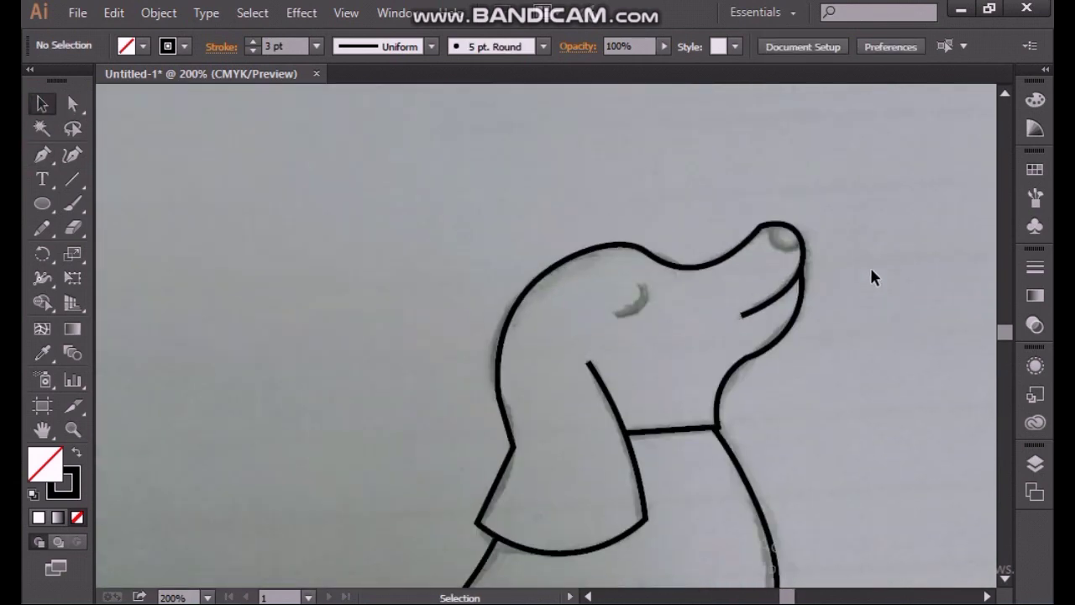
pyautogui.hscroll(4, 832, 269)
pyautogui.click(42, 204)
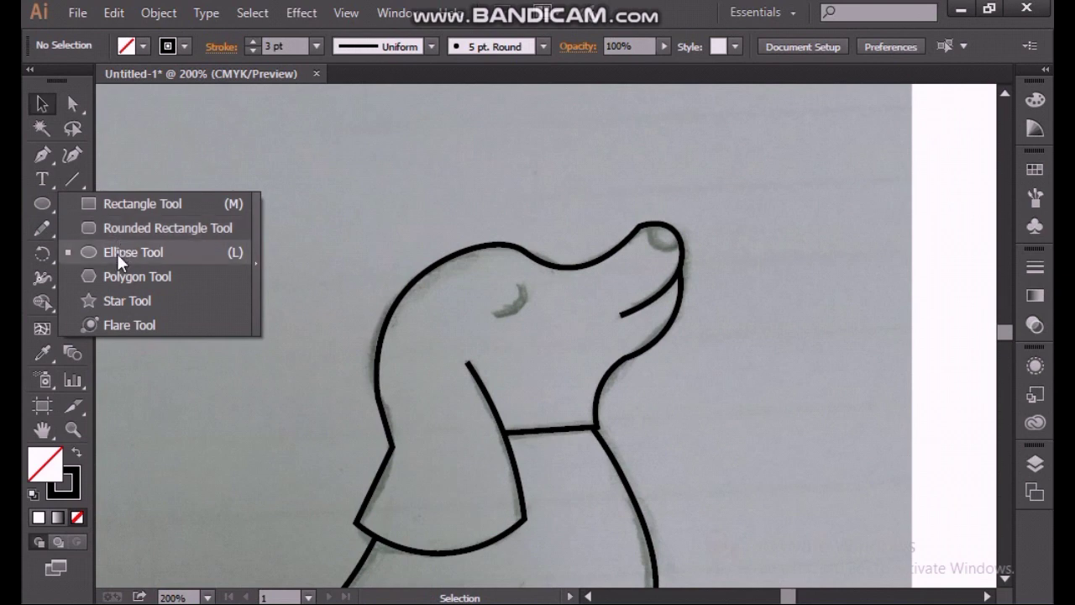
pyautogui.click(87, 252)
pyautogui.moveTo(649, 185); pyautogui.dragTo(694, 250)
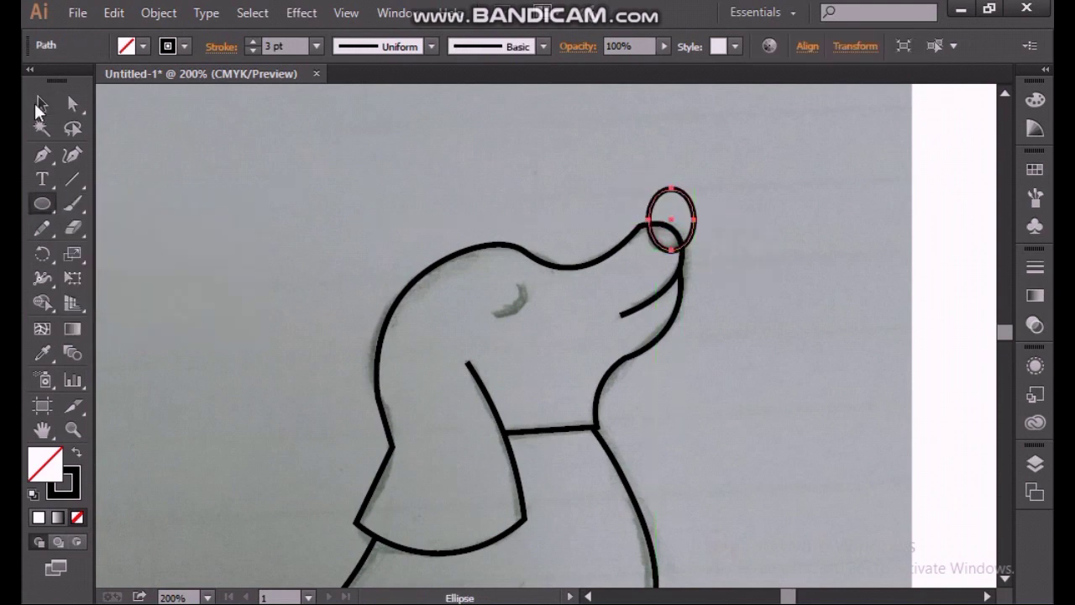
pyautogui.press('v')
pyautogui.click(574, 208)
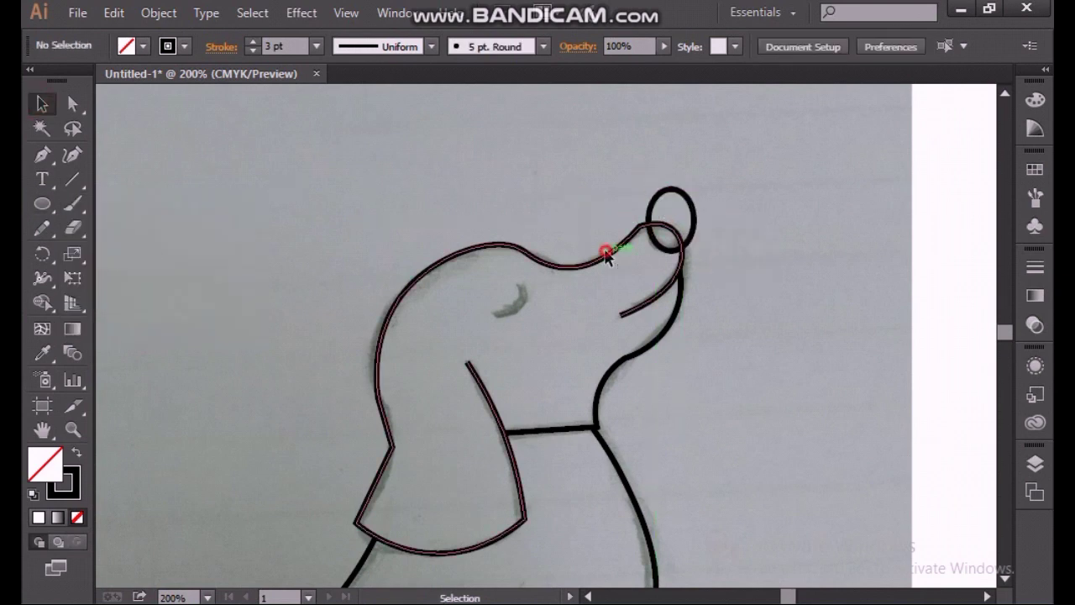
# Cut away the part of the nose ellipse that lies outside the head outline with the Shape Builder.
pyautogui.click(604, 254)
pyautogui.keyDown('shift'); pyautogui.click(693, 210); pyautogui.keyUp('shift')
pyautogui.click(42, 303)
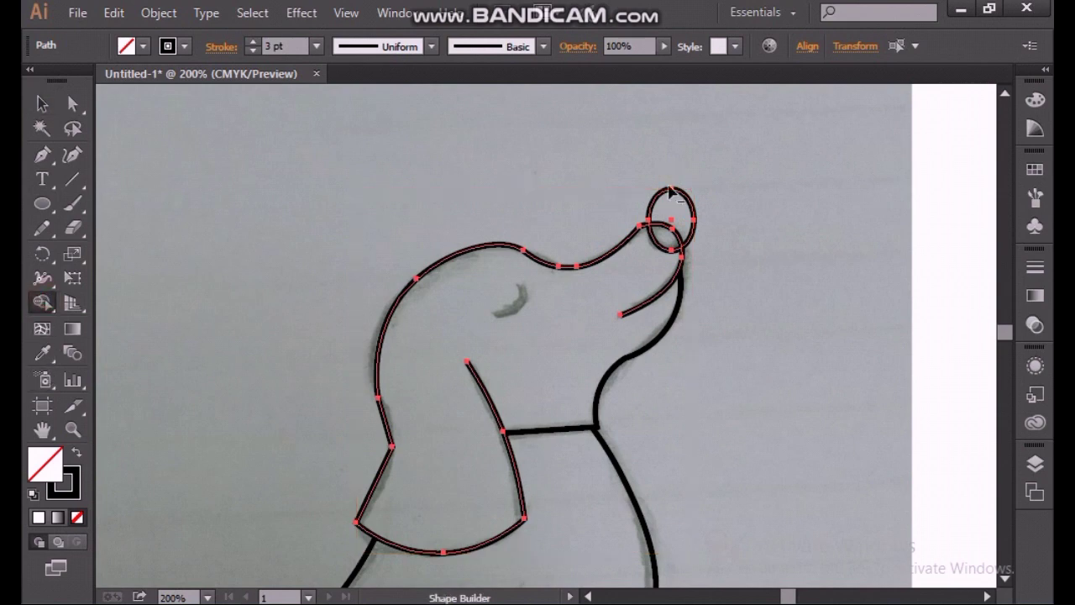
pyautogui.keyDown('alt'); pyautogui.click(670, 193); pyautogui.keyUp('alt')
pyautogui.press('v')
pyautogui.click(153, 238)
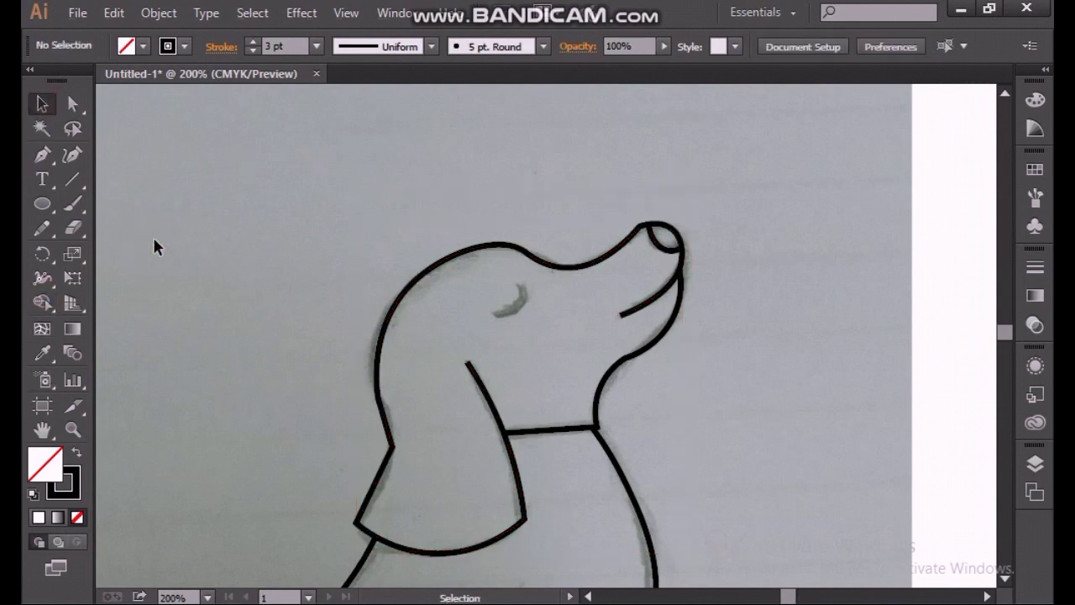
# Draw a short curved toe line on the hind paw with the Curvature tool, running slightly past the paw's outline.
pyautogui.scroll(-3, 235, 214)
pyautogui.scroll(-6, 235, 214)
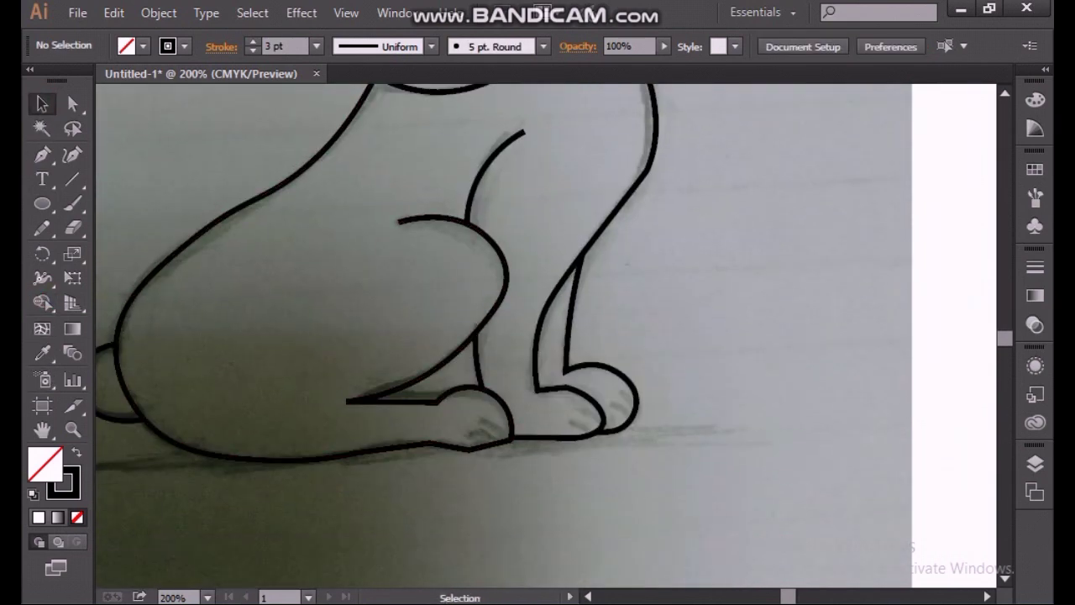
pyautogui.hotkey('ctrl', '+')
pyautogui.hscroll(1, 266, 448)
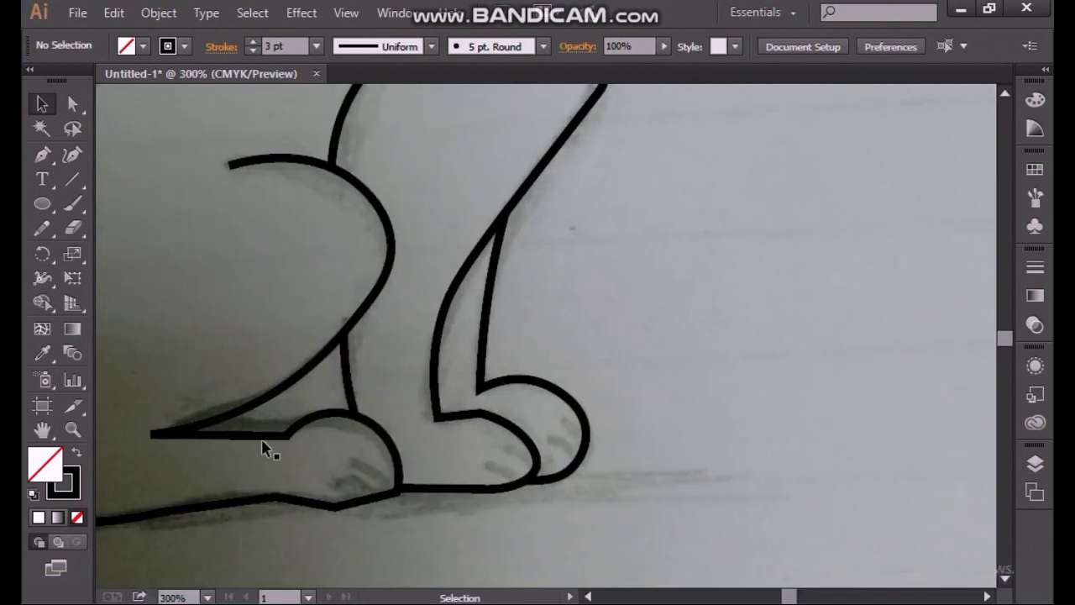
pyautogui.hscroll(-1, 265, 448)
pyautogui.scroll(-3, 282, 453)
pyautogui.hotkey('shift', '~')
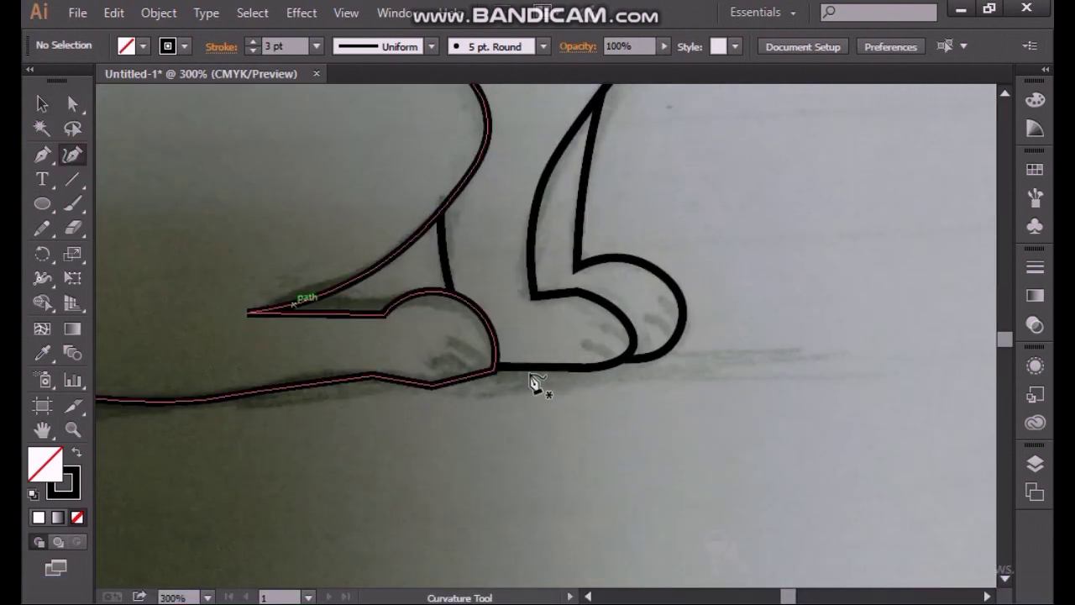
pyautogui.click(450, 327)
pyautogui.click(472, 341)
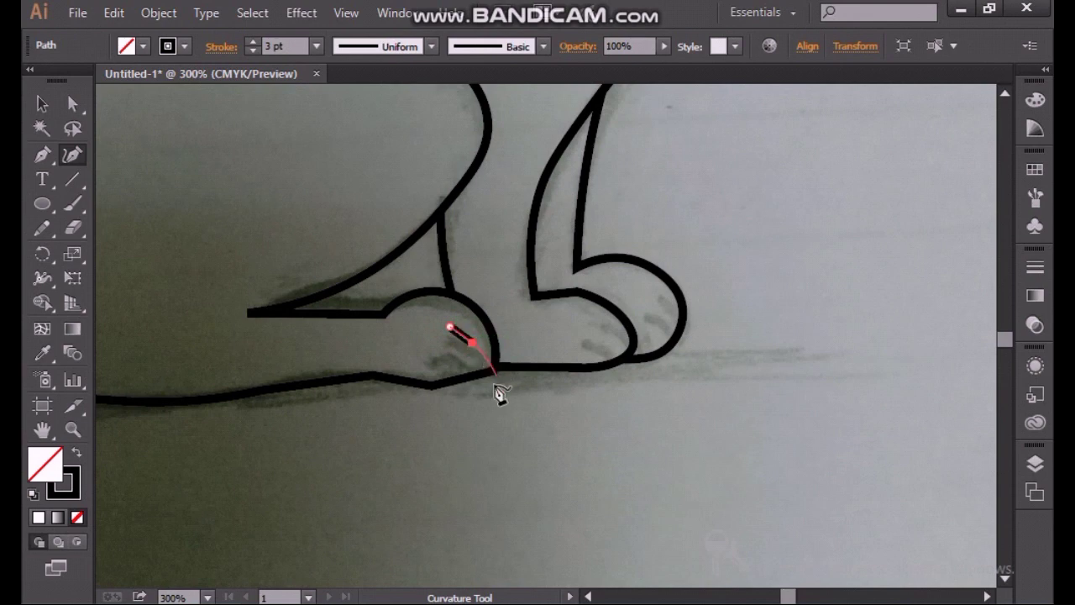
pyautogui.click(494, 383)
pyautogui.press('v')
# Duplicate the hind paw's toe line and place the copy below and beside the first one, following the sketch.
pyautogui.hotkey('ctrl', 'c')
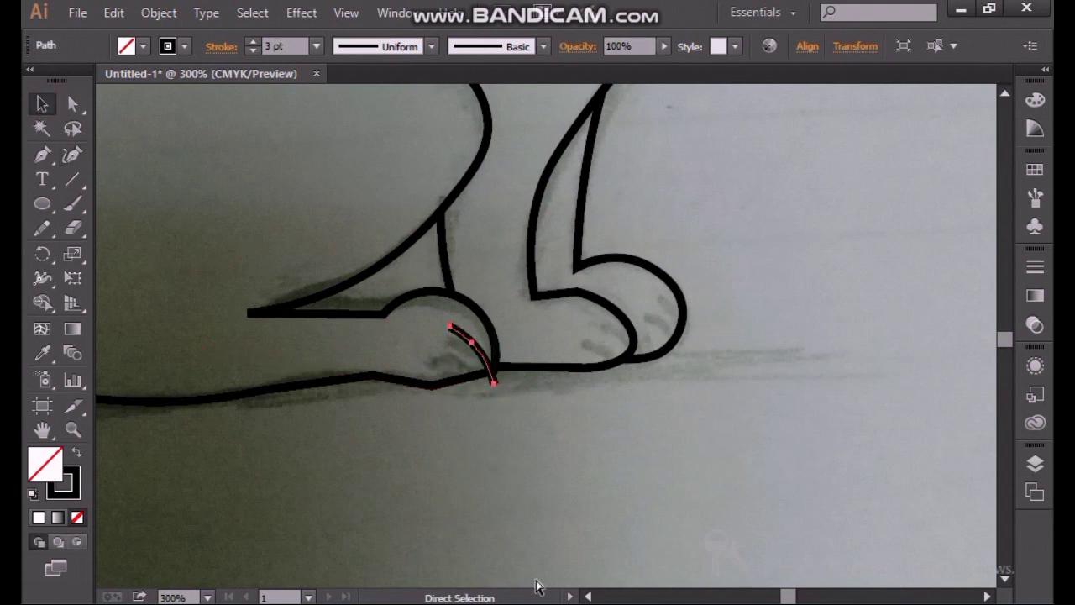
pyautogui.hotkey('ctrl', 'v')
pyautogui.moveTo(556, 344); pyautogui.dragTo(471, 380)
pyautogui.click(445, 456)
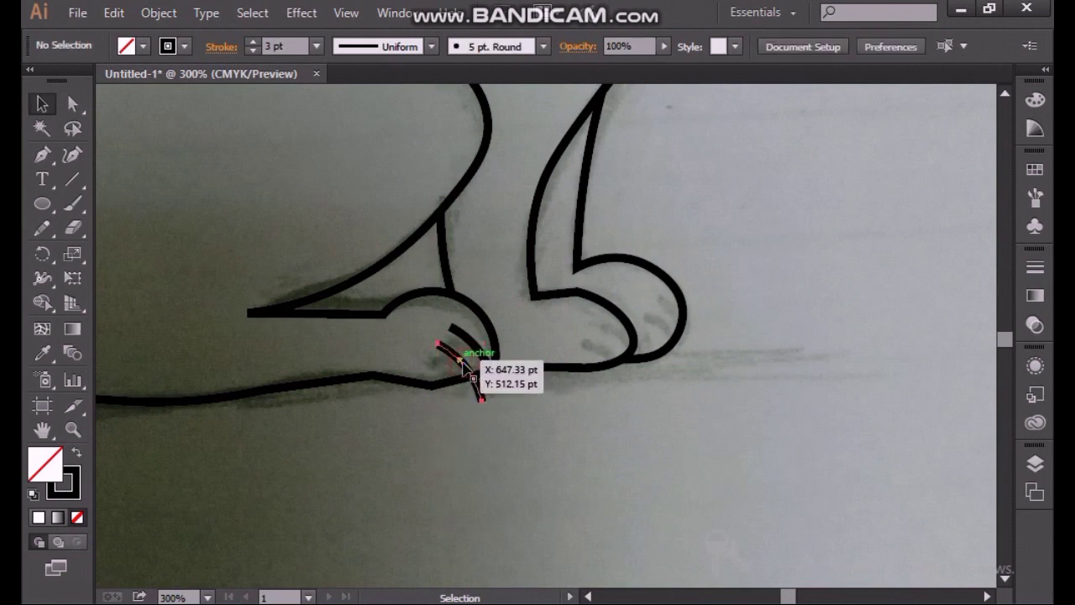
pyautogui.click(464, 364)
pyautogui.keyDown('shift'); pyautogui.click(476, 346); pyautogui.keyUp('shift')
pyautogui.click(531, 420)
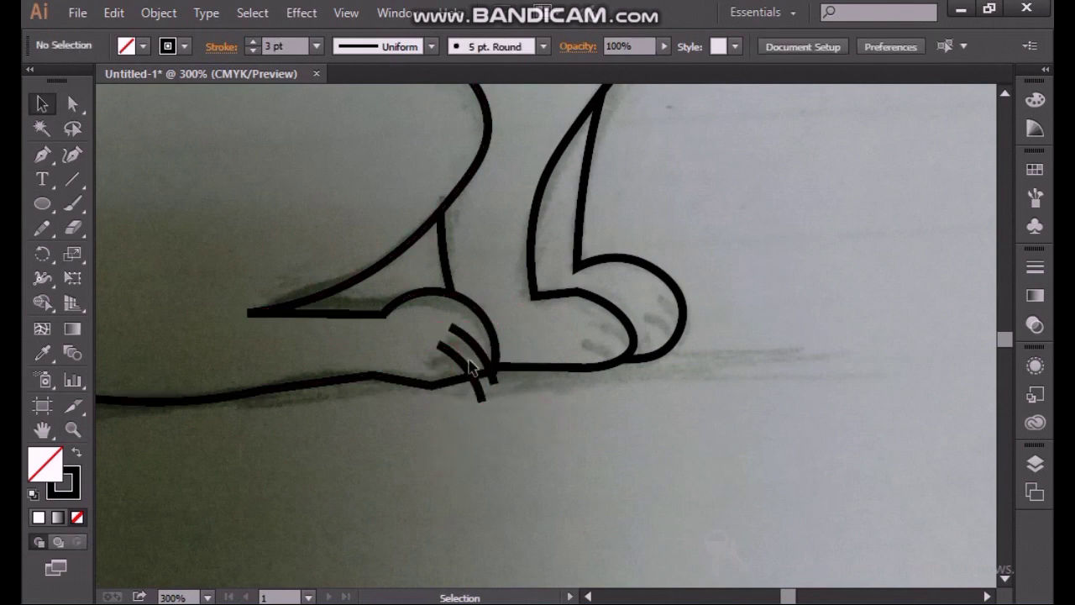
# Copy the hind paw's upper toe line and place two duplicates side by side on the near front paw.
pyautogui.click(481, 348)
pyautogui.hotkey('ctrl', 'c')
pyautogui.hotkey('ctrl', 'v')
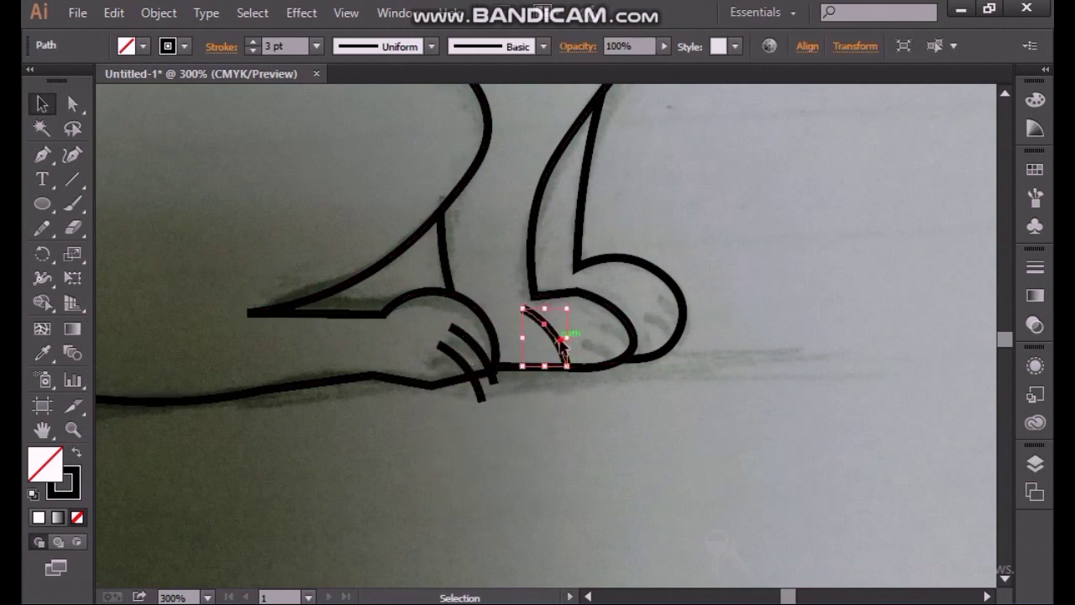
pyautogui.moveTo(561, 340); pyautogui.dragTo(620, 370)
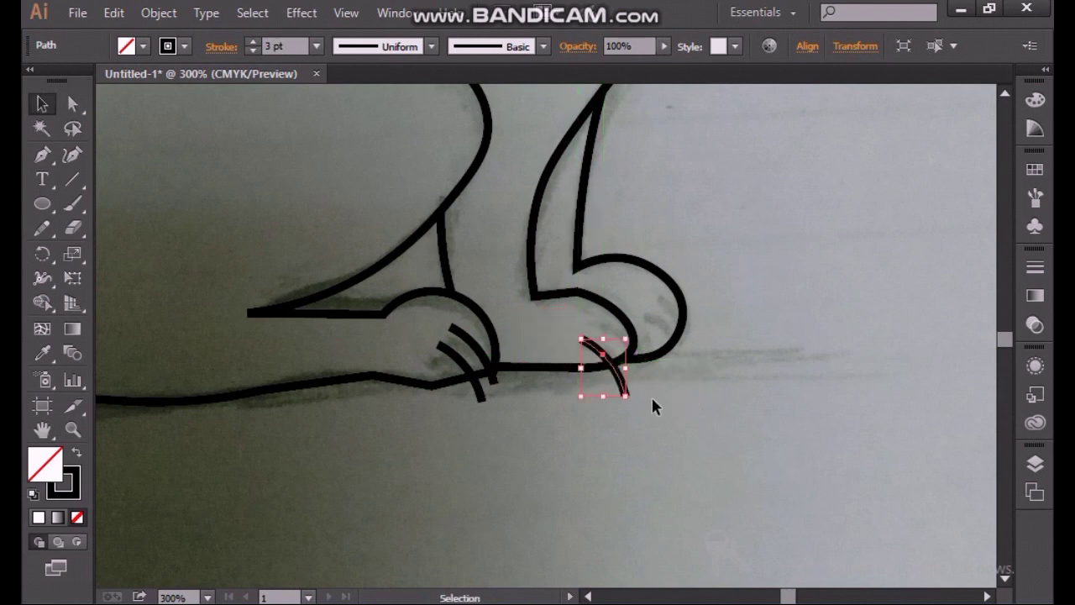
pyautogui.hotkey('ctrl', 'v')
pyautogui.moveTo(561, 344); pyautogui.dragTo(638, 359)
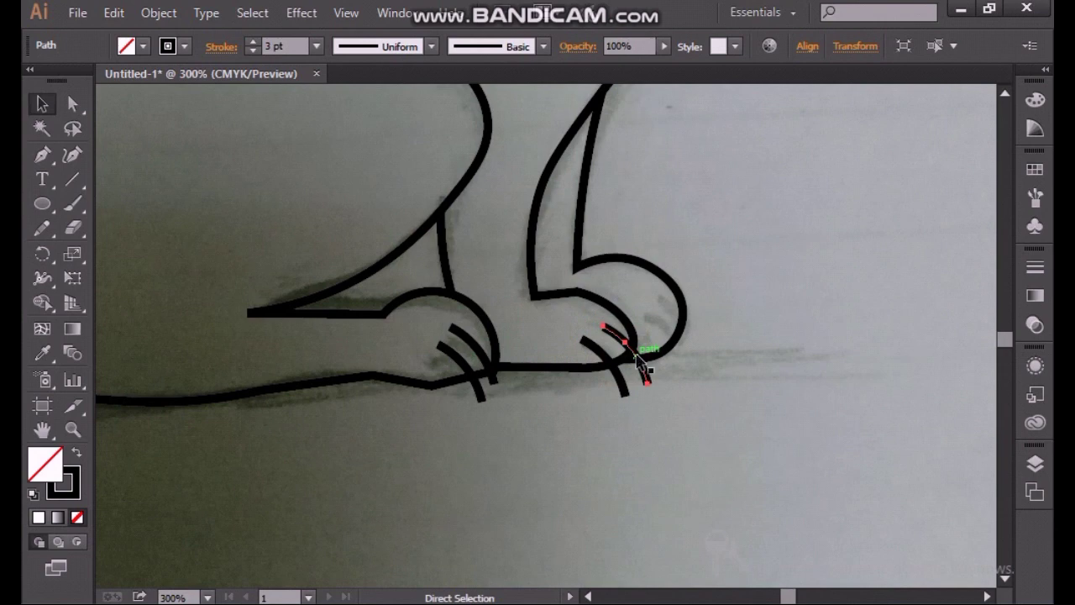
# Paste two more copies of the toe line and place them side by side on the far front paw.
pyautogui.hotkey('ctrl', 'v')
pyautogui.moveTo(561, 343); pyautogui.dragTo(684, 349)
pyautogui.hotkey('ctrl', 'v')
pyautogui.moveTo(546, 340); pyautogui.dragTo(698, 313)
pyautogui.click(758, 333)
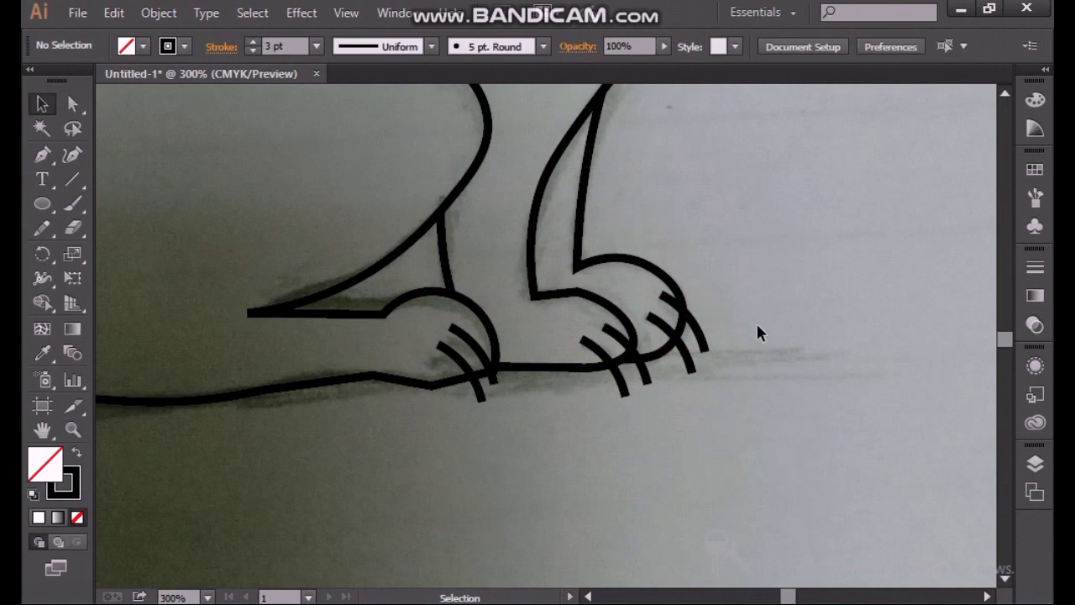
# Trim the ends of both toe lines that extend outside the far front paw with the Shape Builder.
pyautogui.click(696, 325)
pyautogui.keyDown('shift'); pyautogui.click(655, 270); pyautogui.keyUp('shift')
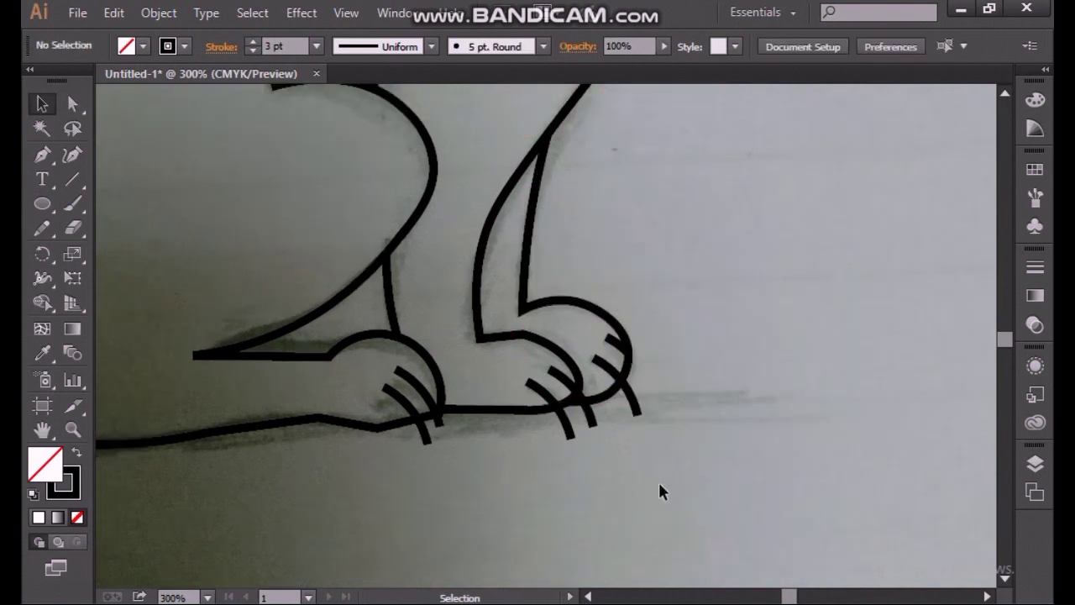
pyautogui.scroll(1, 658, 485)
pyautogui.scroll(-1, 650, 494)
pyautogui.click(546, 304)
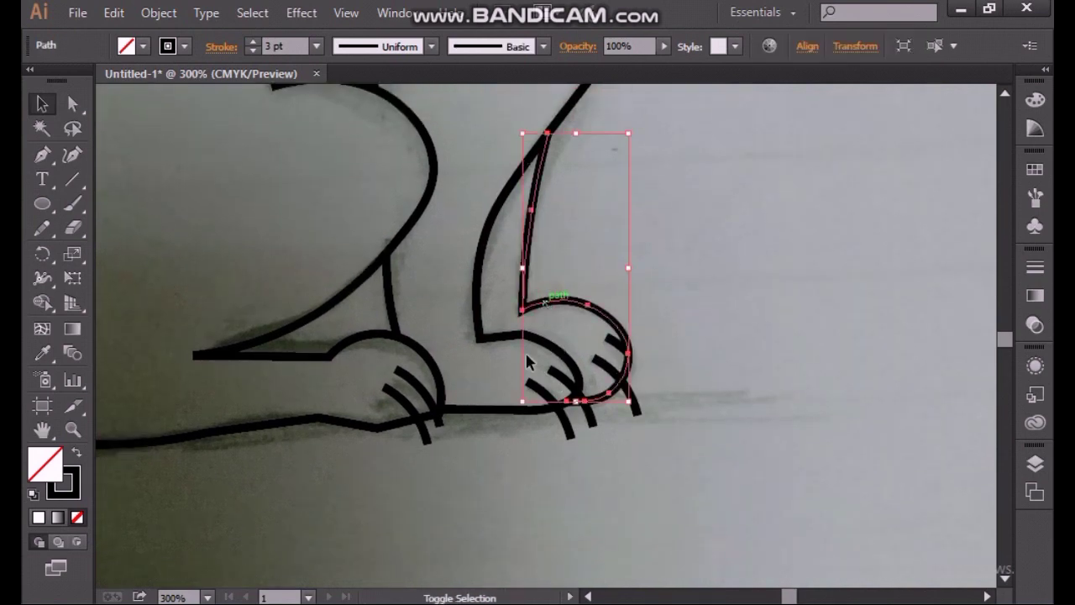
pyautogui.keyDown('shift'); pyautogui.click(635, 412); pyautogui.keyUp('shift')
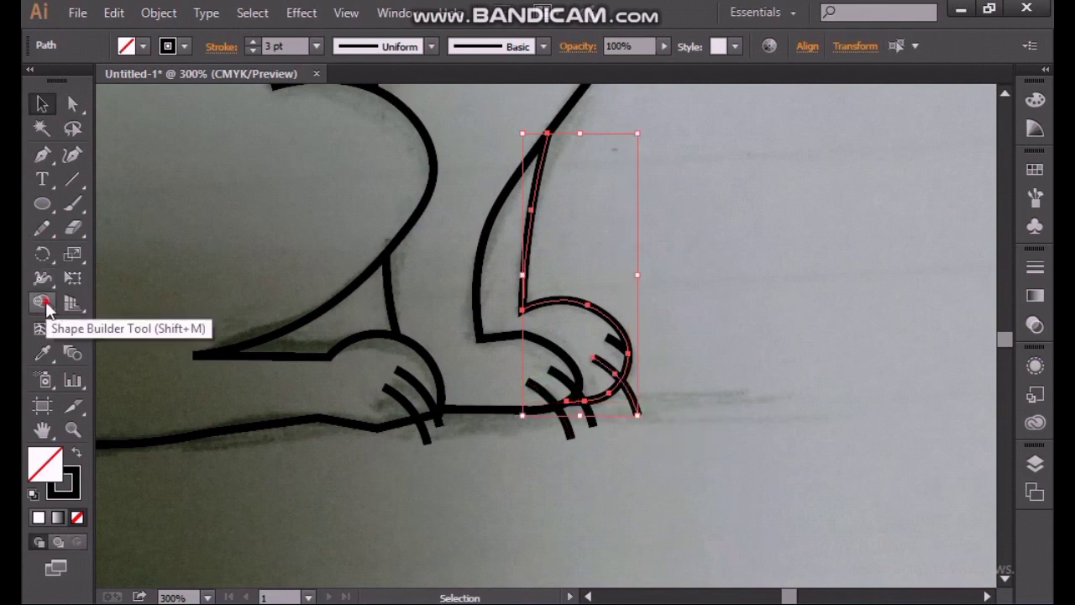
pyautogui.click(42, 303)
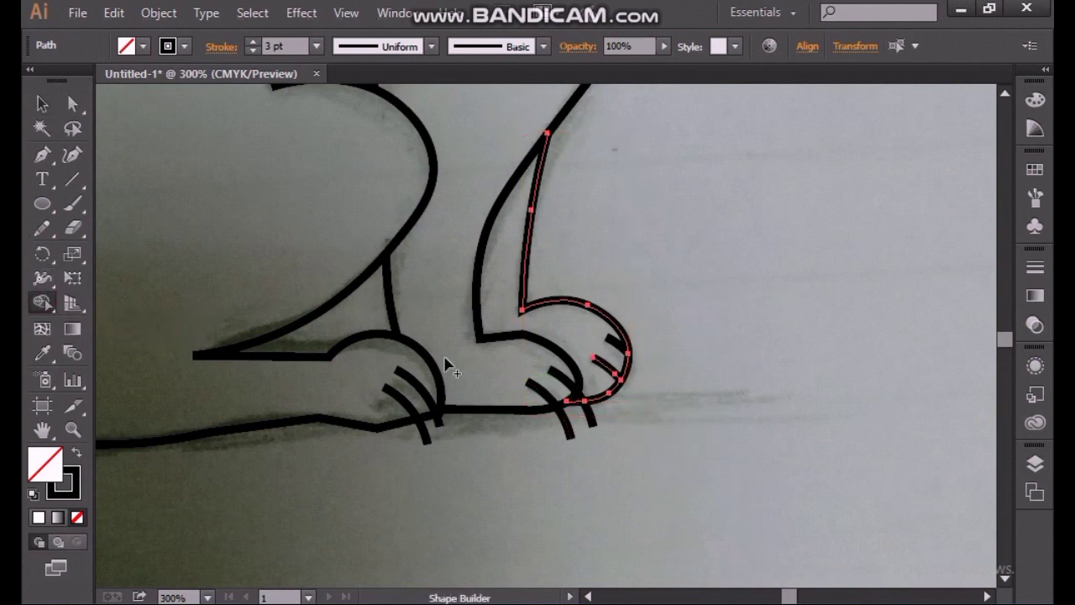
pyautogui.click(42, 103)
pyautogui.click(494, 496)
# Remove the overhanging ends of the near front paw's two toe lines with the Shape Builder.
pyautogui.click(502, 338)
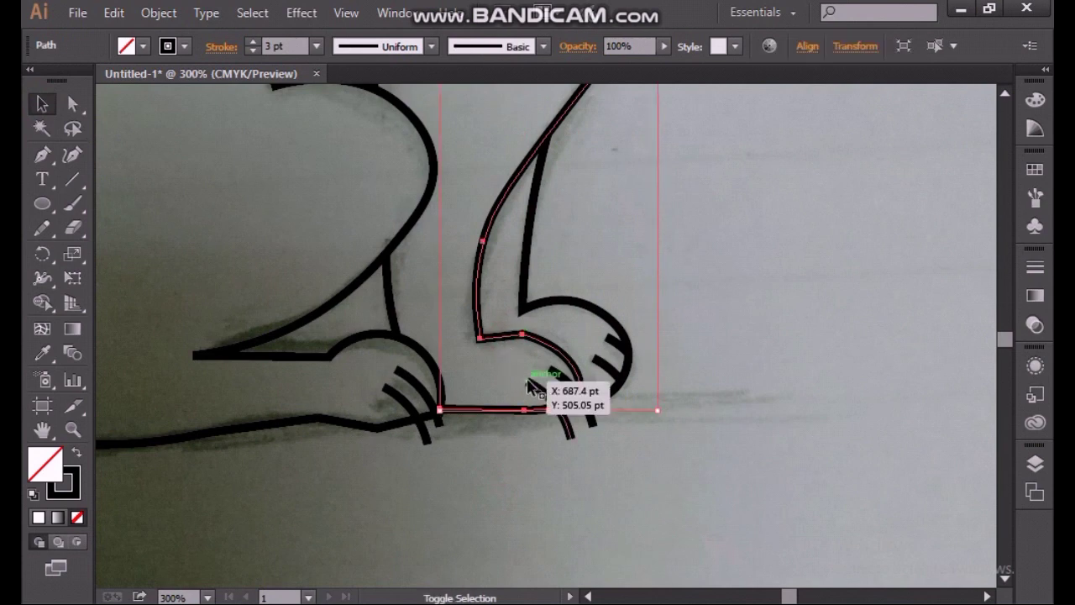
pyautogui.keyDown('shift'); pyautogui.click(528, 384); pyautogui.keyUp('shift')
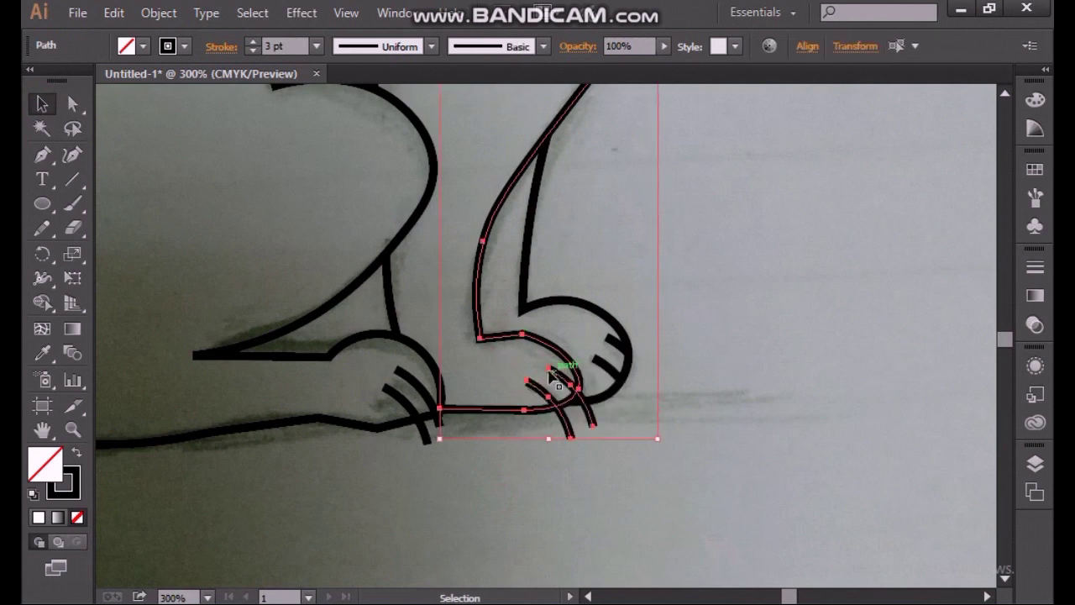
pyautogui.click(46, 308)
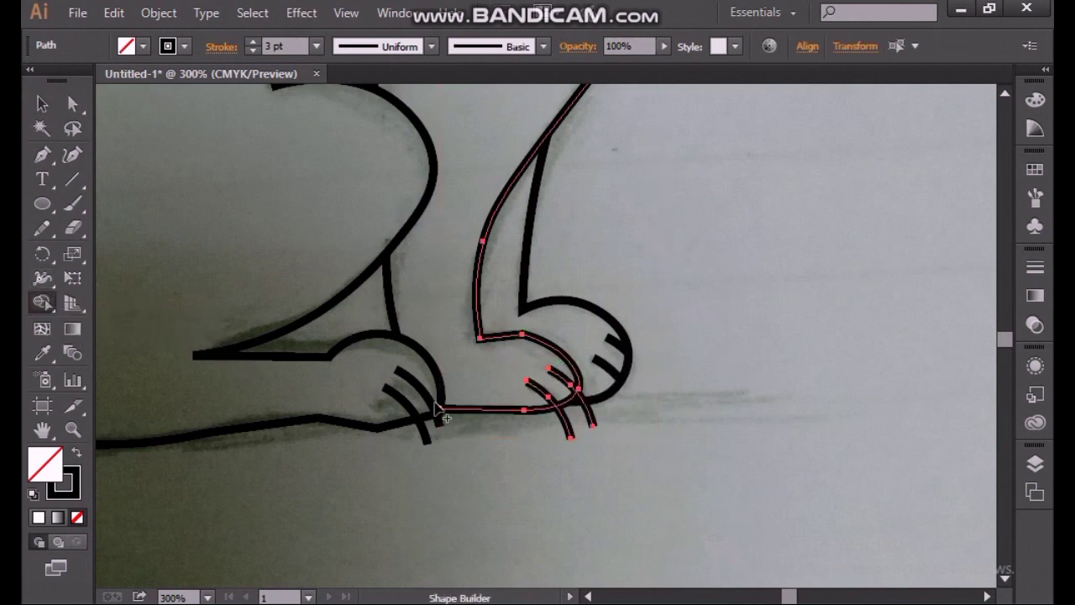
pyautogui.keyDown('alt'); pyautogui.click(593, 435); pyautogui.keyUp('alt')
pyautogui.keyDown('alt'); pyautogui.click(570, 435); pyautogui.keyUp('alt')
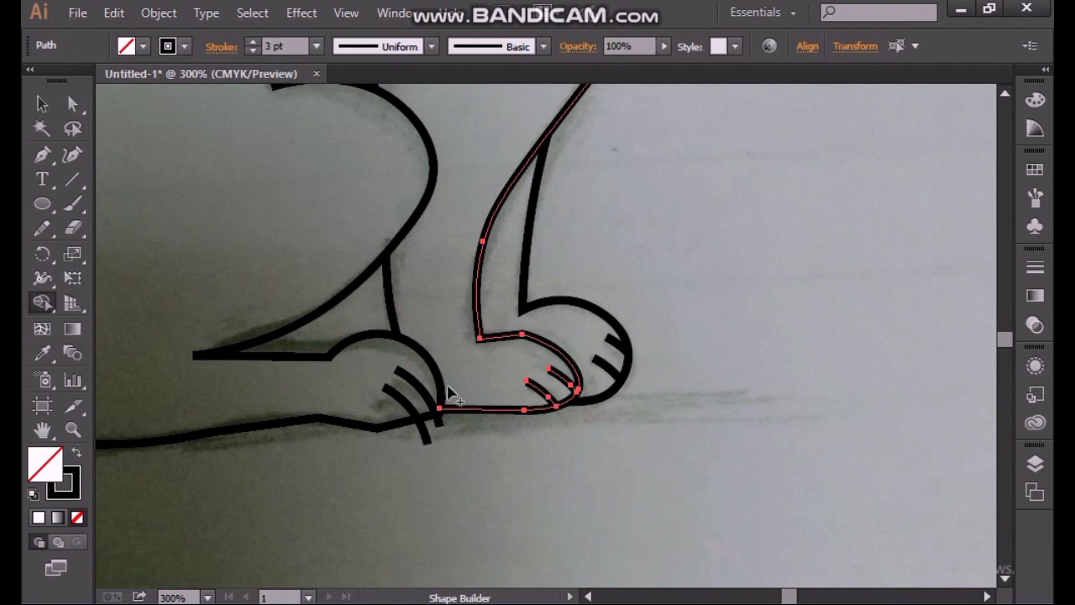
pyautogui.click(42, 103)
pyautogui.click(286, 474)
# Cut off the toe line ends that stick out below the hind paw with the Shape Builder.
pyautogui.click(328, 428)
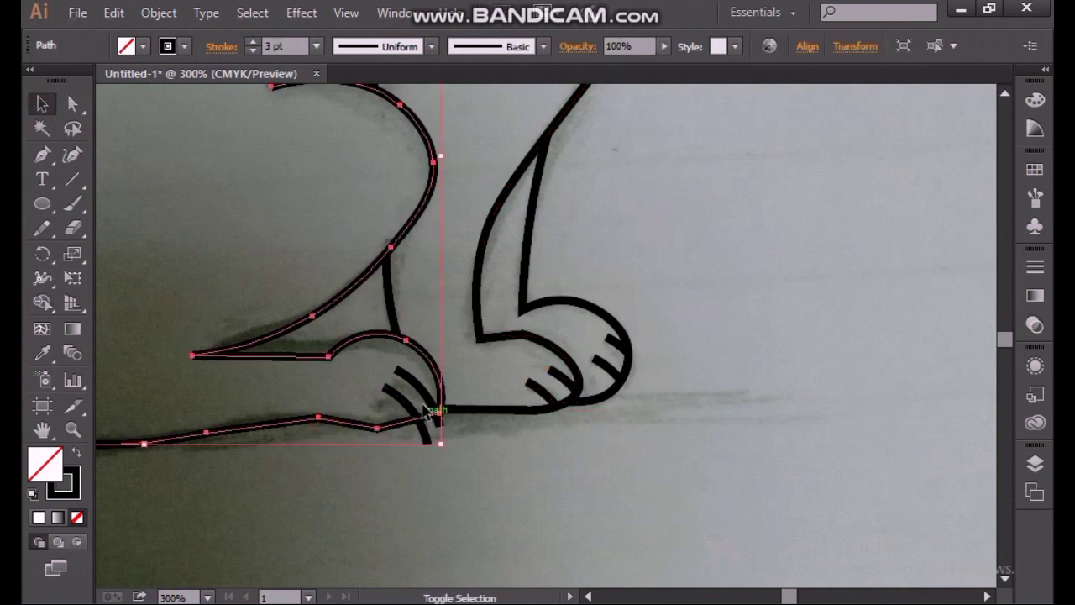
pyautogui.click(42, 304)
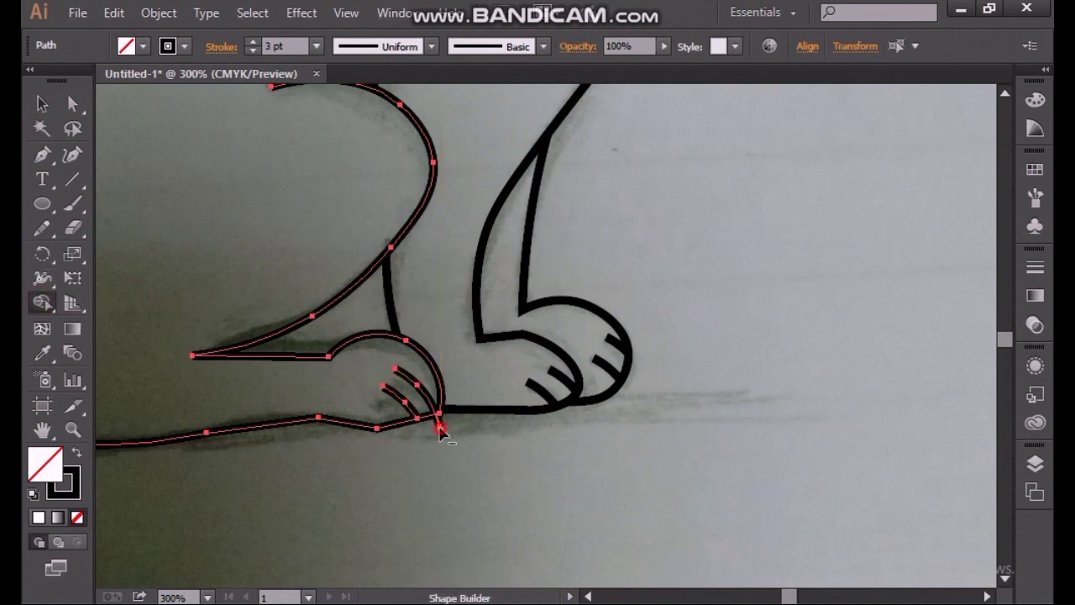
pyautogui.click(50, 105)
pyautogui.click(599, 466)
# Examine the whole traced dog, temporarily hiding the sketch on Layer 1 to check the outline alone.
pyautogui.hotkey('ctrl', '-')
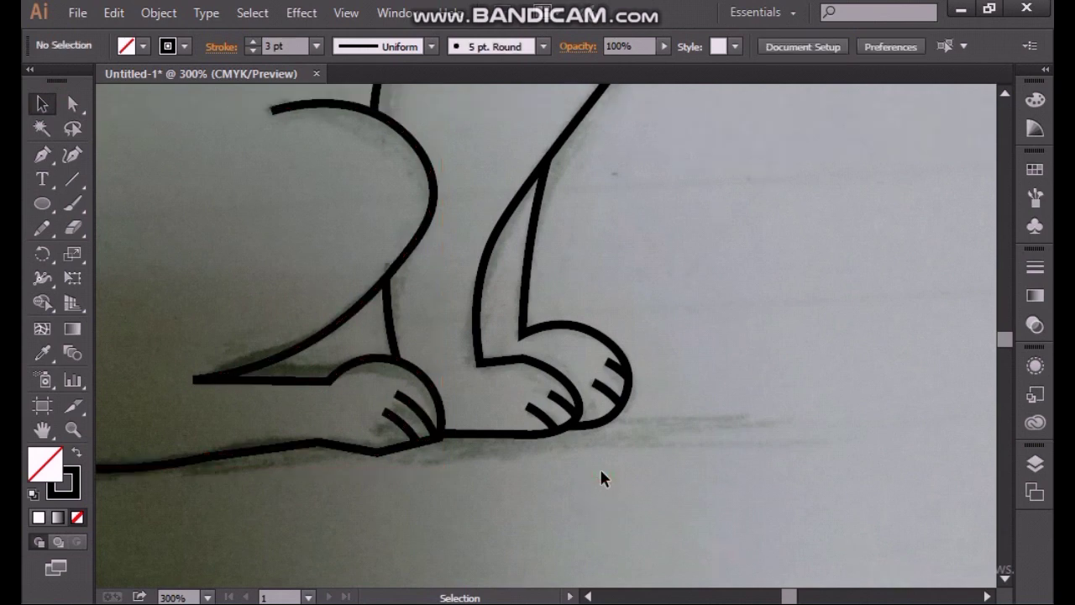
pyautogui.hotkey('ctrl', '-')
pyautogui.hotkey('ctrl', '-')
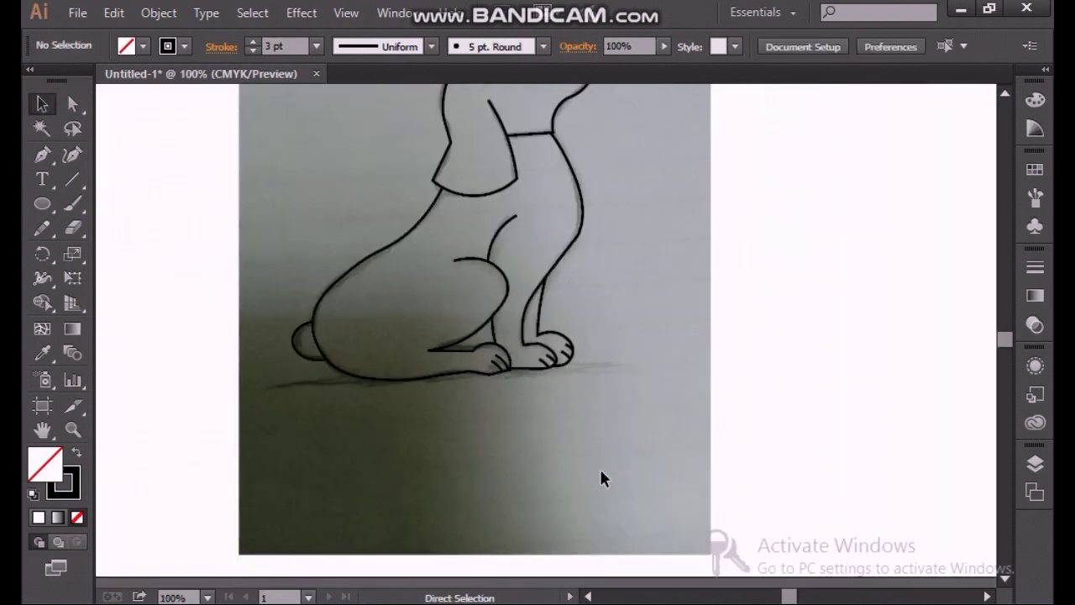
pyautogui.scroll(3, 601, 479)
pyautogui.hotkey('ctrl', '-')
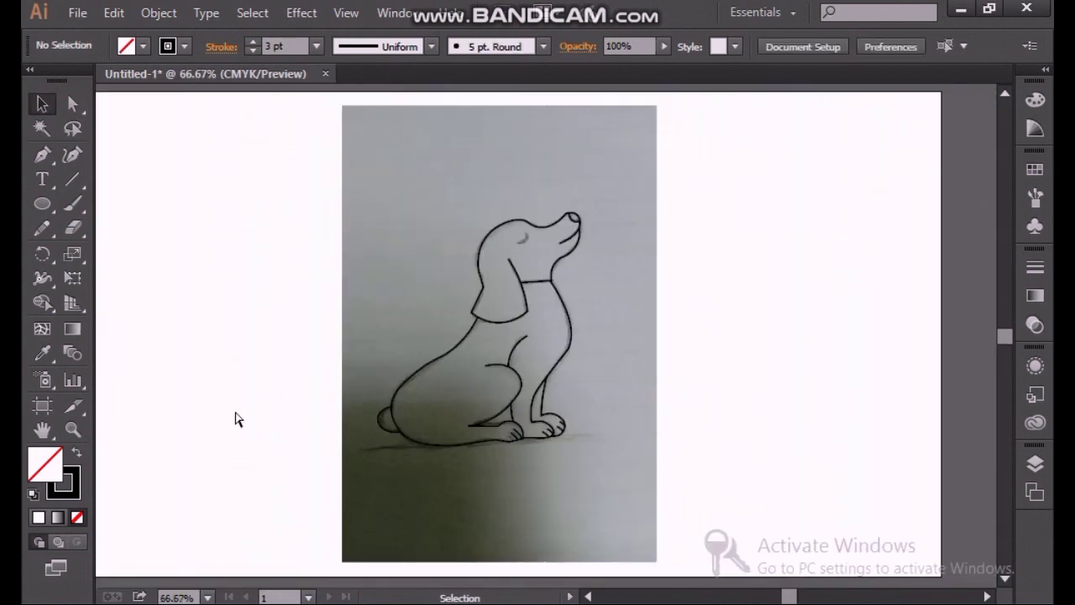
pyautogui.hscroll(-1, 236, 418)
pyautogui.click(1034, 463)
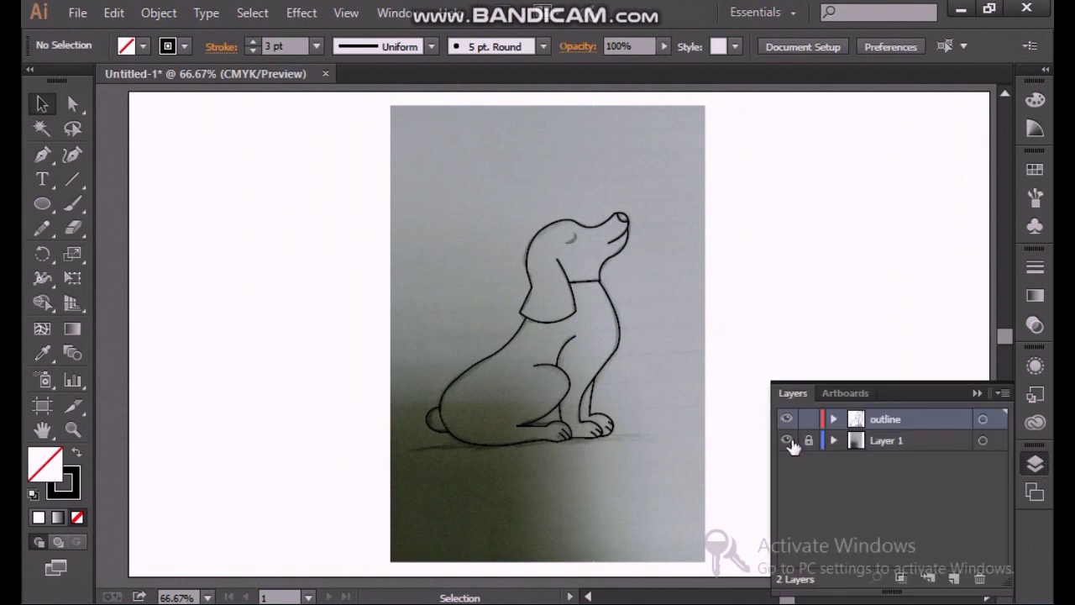
pyautogui.click(807, 441)
pyautogui.click(787, 442)
pyautogui.click(787, 442)
# Trace the dog's closed eye as a short curved stroke with the Curvature Tool.
pyautogui.click(68, 158)
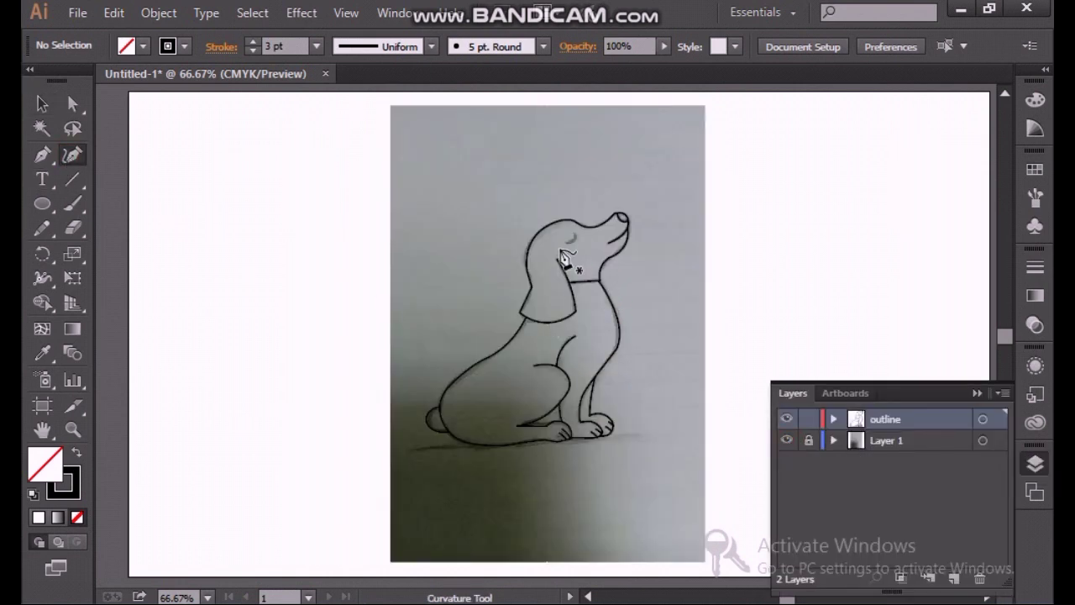
pyautogui.hotkey('ctrl', '+')
pyautogui.hotkey('ctrl', '+')
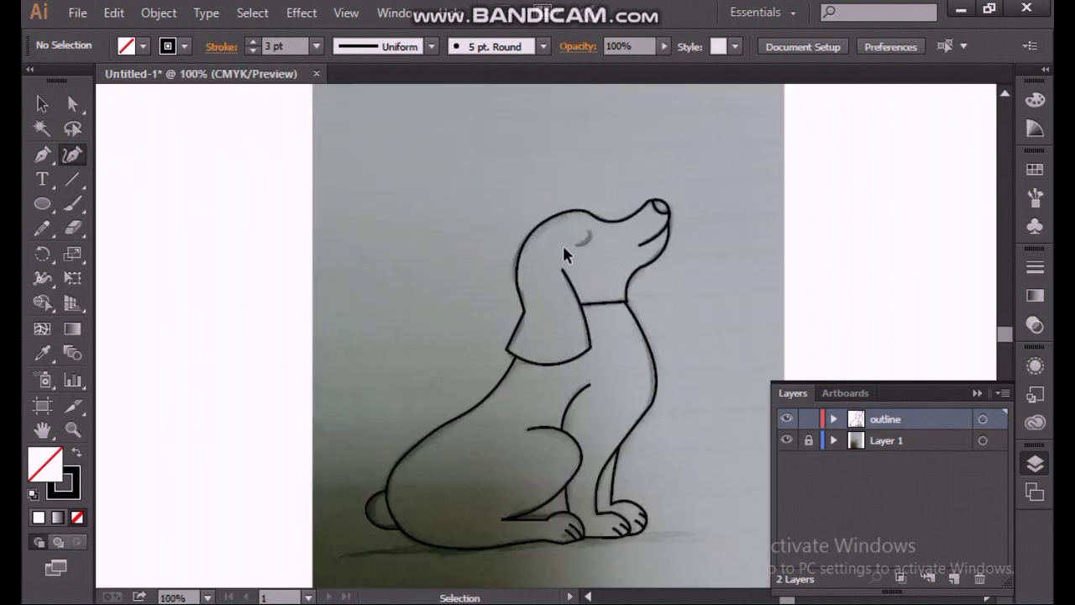
pyautogui.click(588, 199)
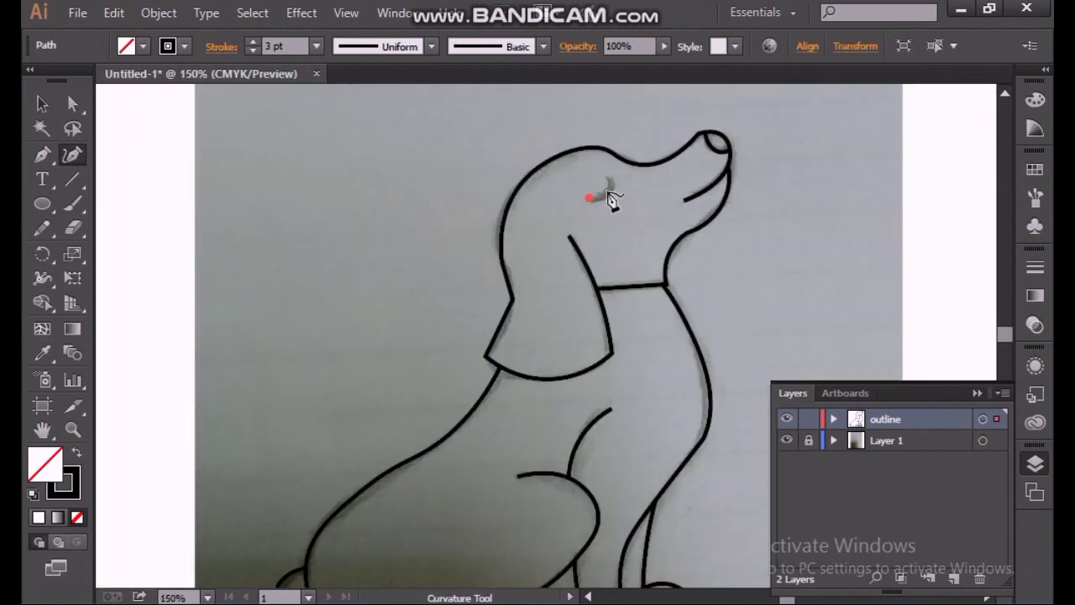
pyautogui.click(608, 176)
pyautogui.click(38, 102)
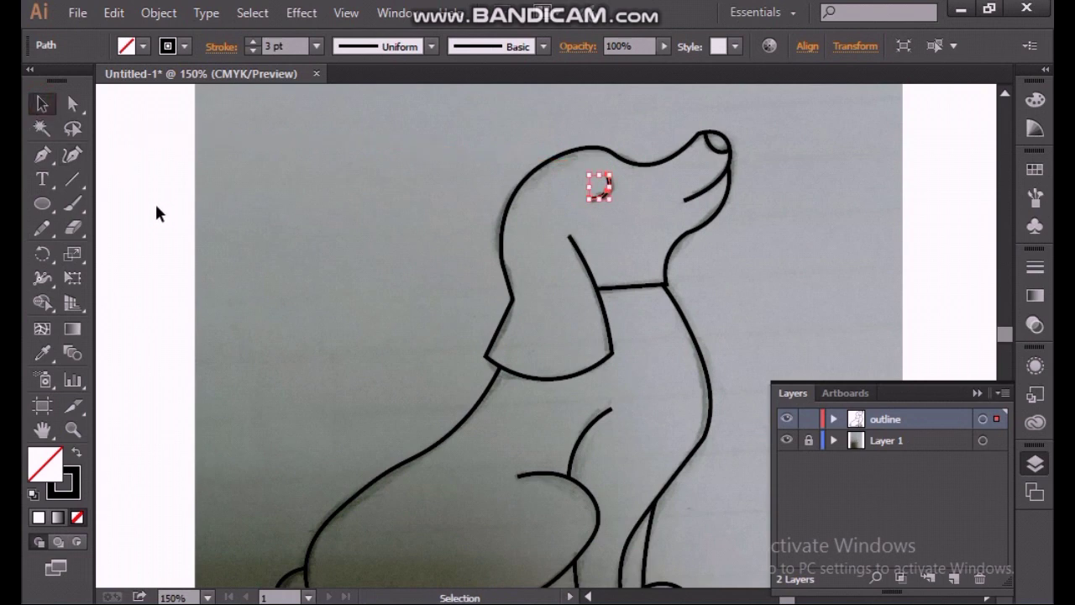
pyautogui.click(156, 201)
# Hide Layer 1 with the scanned sketch so only the dog's outline shows.
pyautogui.scroll(-3, 156, 203)
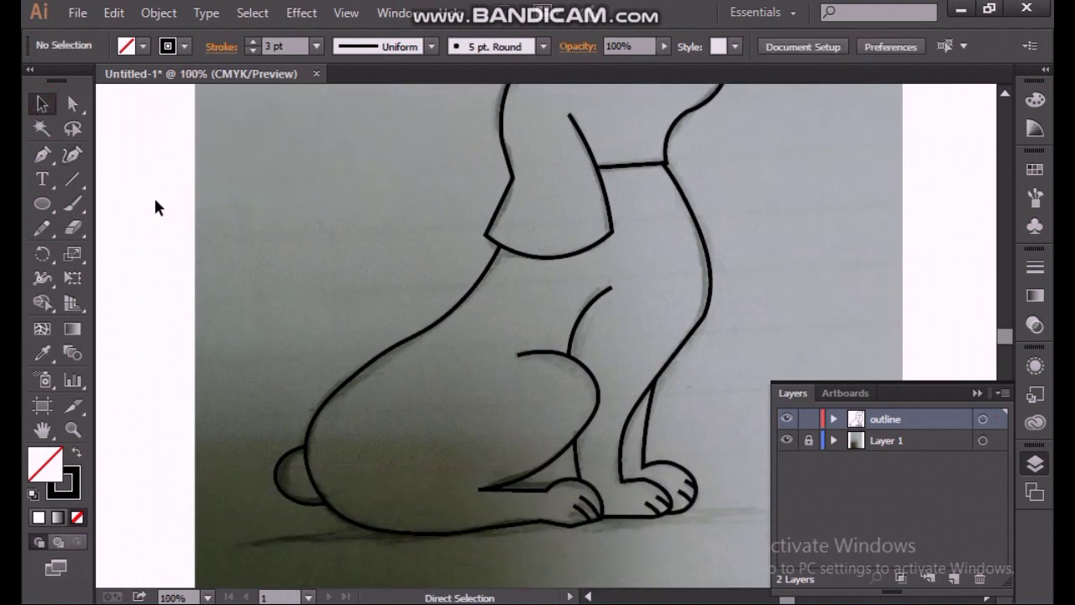
pyautogui.hotkey('ctrl', '-')
pyautogui.click(787, 440)
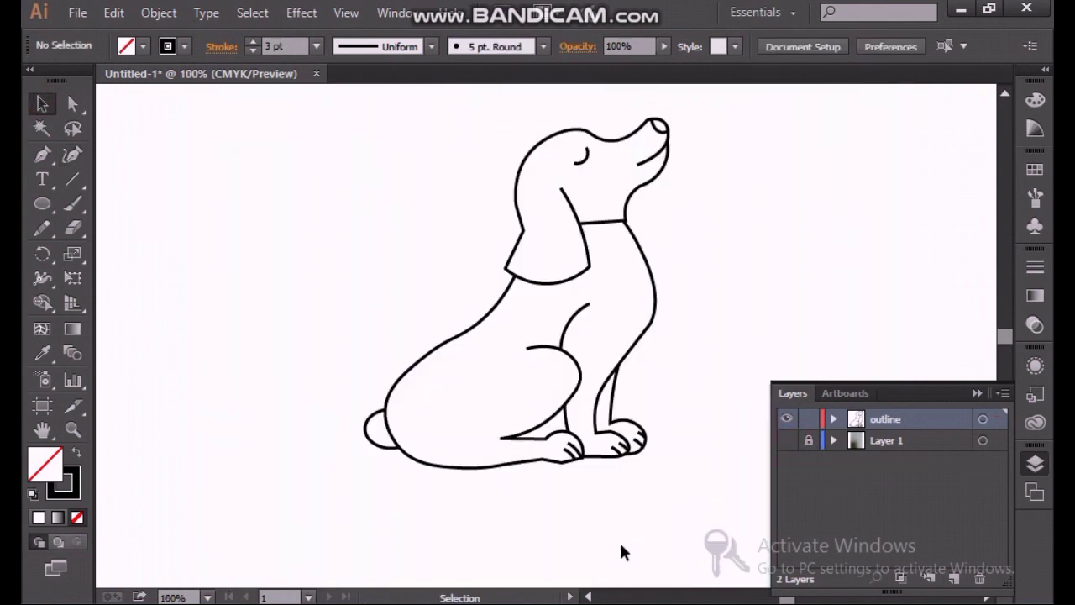
pyautogui.scroll(1, 622, 550)
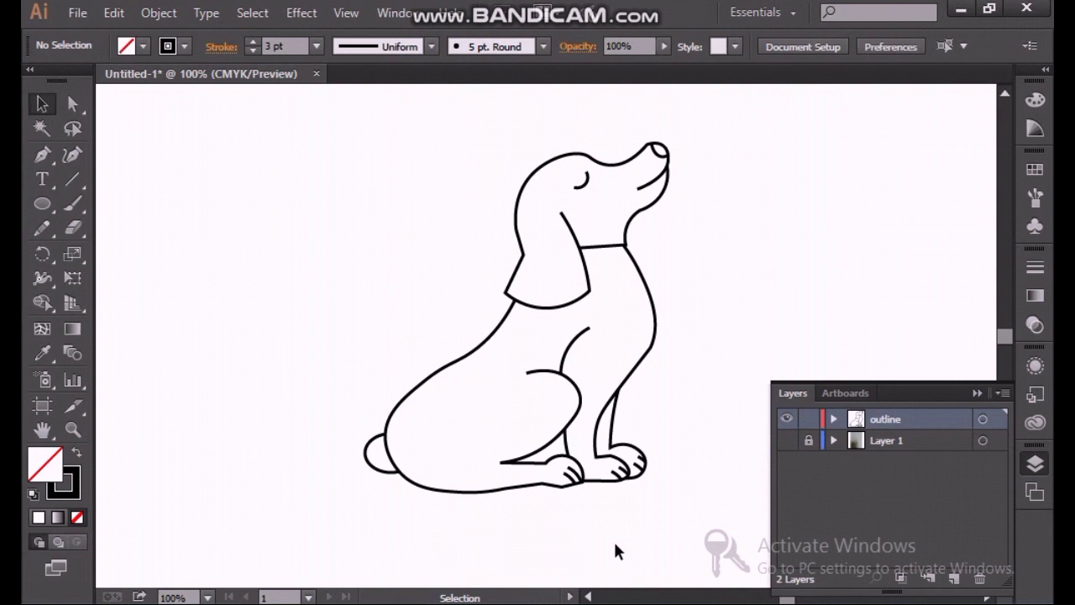
pyautogui.scroll(1, 589, 507)
pyautogui.hscroll(2, 589, 507)
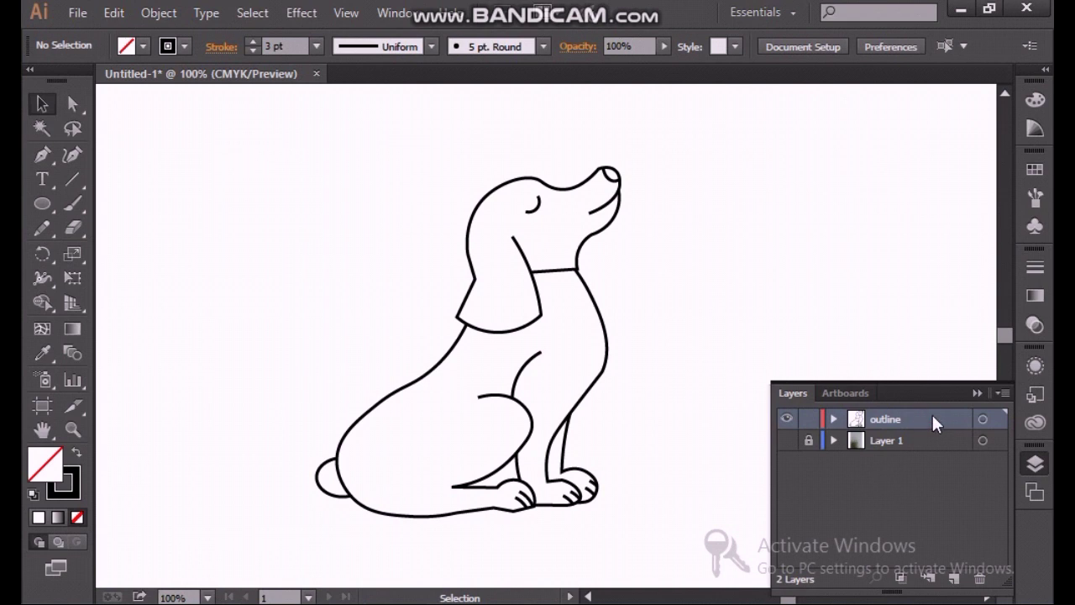
# Duplicate the outline layer as a locked copy beneath it and rename the upper layer color.
pyautogui.moveTo(932, 415); pyautogui.dragTo(932, 429)
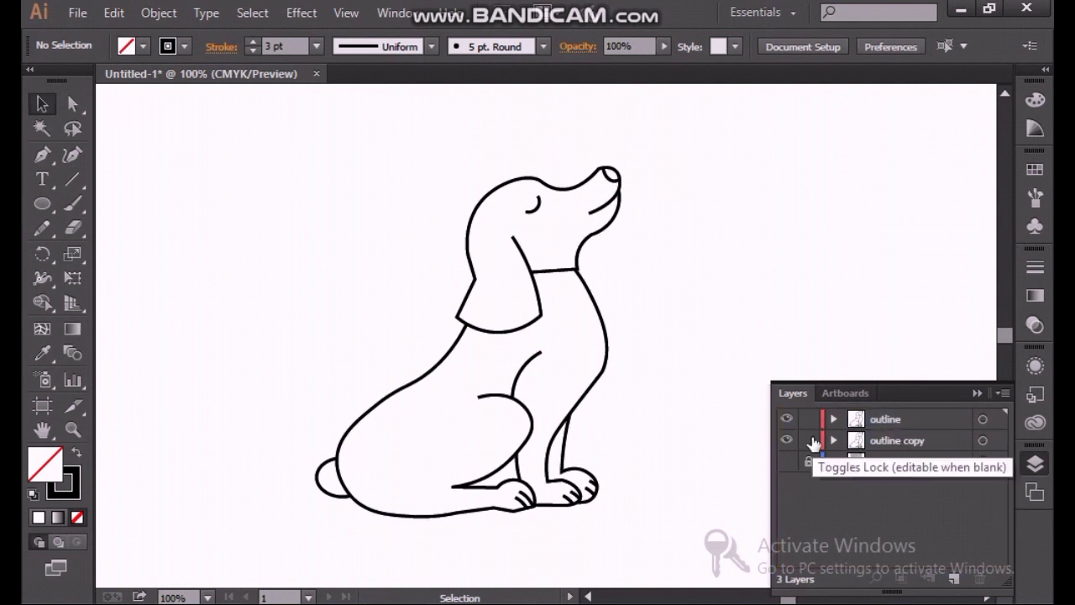
pyautogui.click(808, 440)
pyautogui.doubleClick(919, 419)
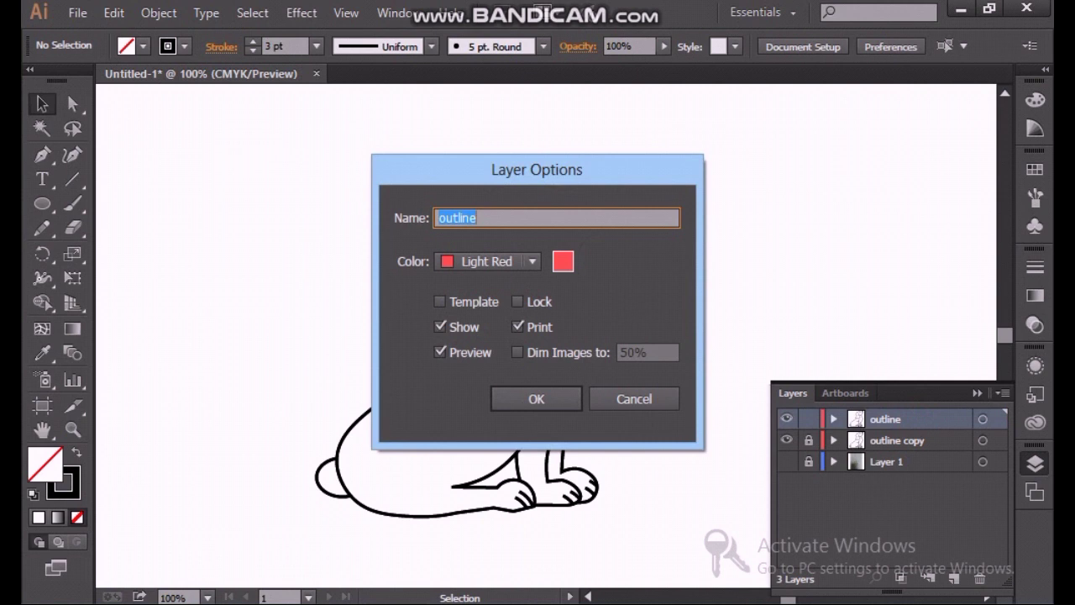
pyautogui.click(571, 402)
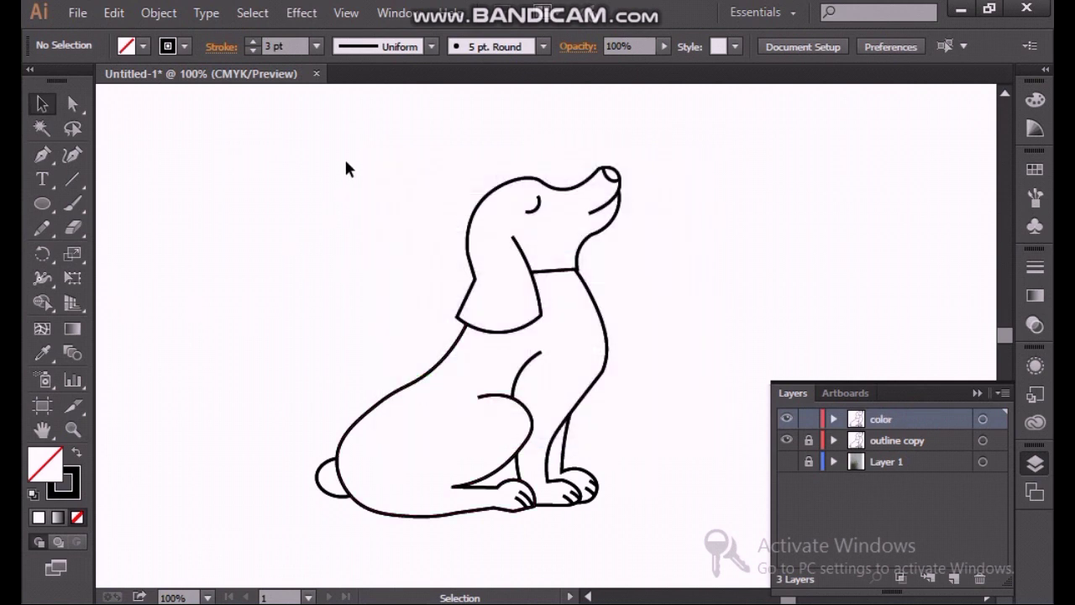
# Select the whole dog on the color layer and convert its strokes to filled shapes with Outline Stroke.
pyautogui.moveTo(336, 137); pyautogui.dragTo(645, 521)
pyautogui.scroll(2, 644, 521)
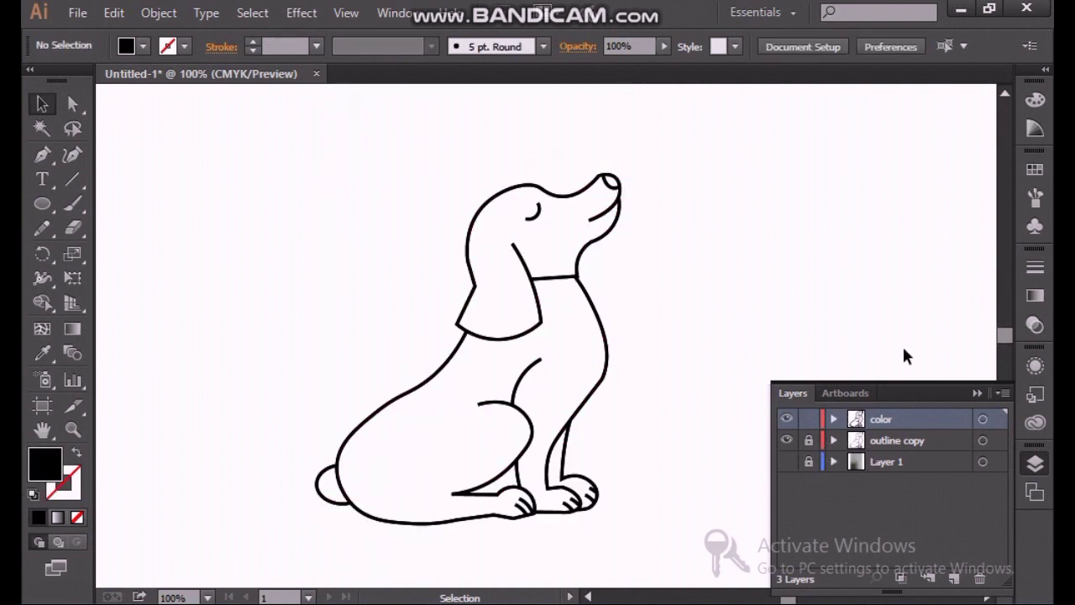
pyautogui.click(975, 395)
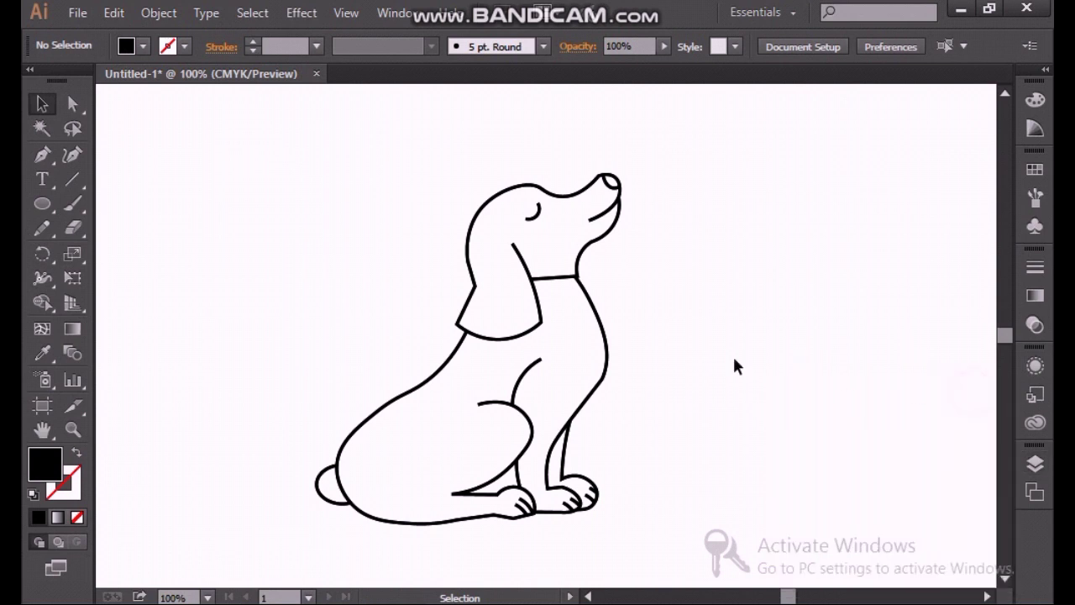
pyautogui.scroll(-1, 720, 367)
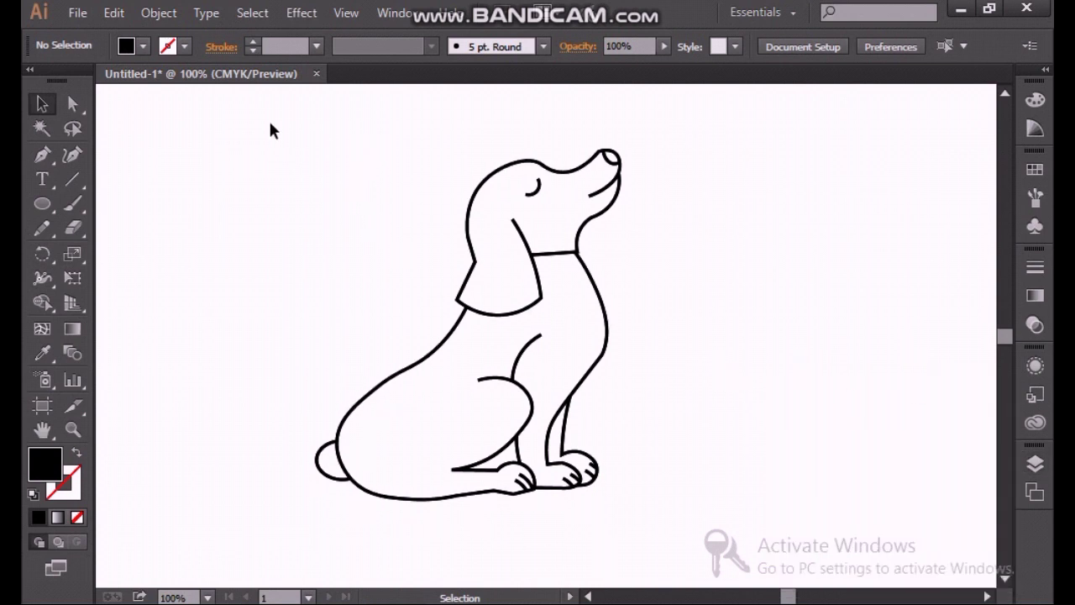
pyautogui.moveTo(278, 112); pyautogui.dragTo(663, 516)
pyautogui.click(673, 525)
pyautogui.moveTo(244, 122); pyautogui.dragTo(659, 521)
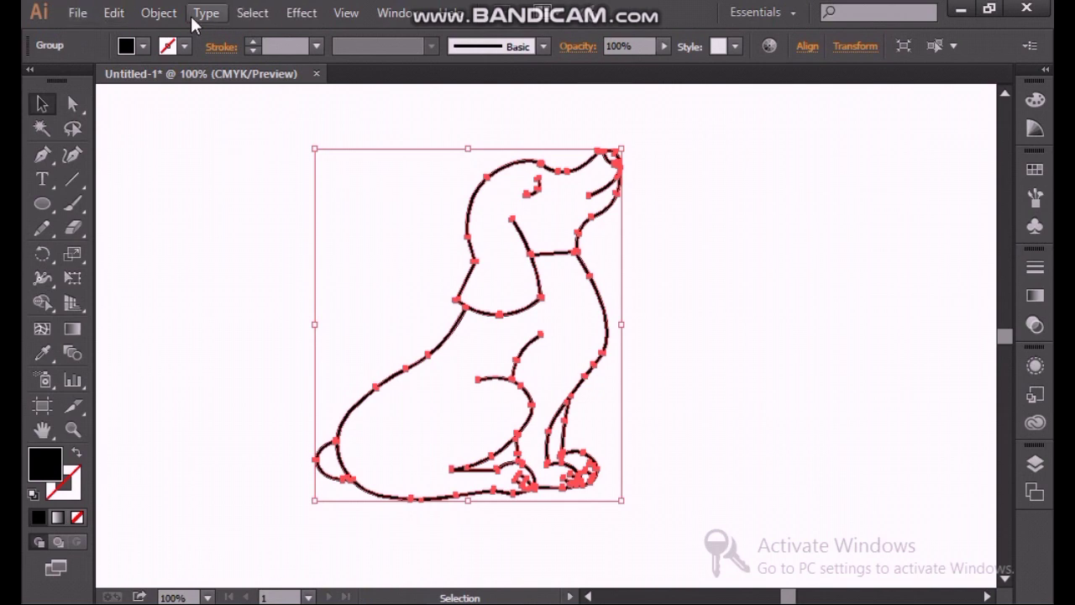
pyautogui.click(155, 13)
pyautogui.moveTo(336, 420)
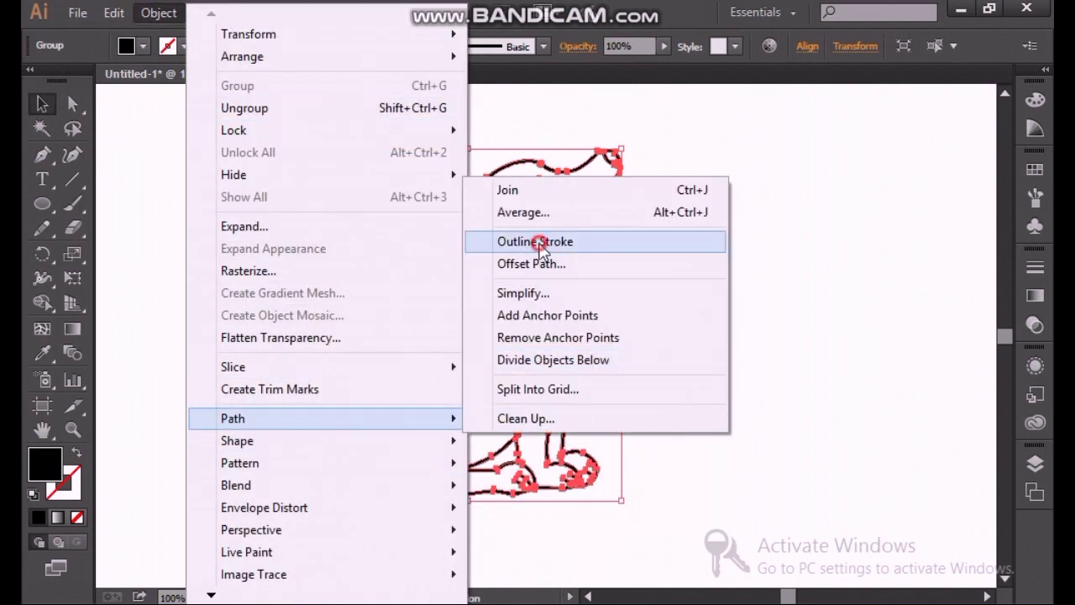
pyautogui.click(535, 242)
# Merge the dog's outlined strokes with the Pathfinder Unite operation.
pyautogui.click(394, 12)
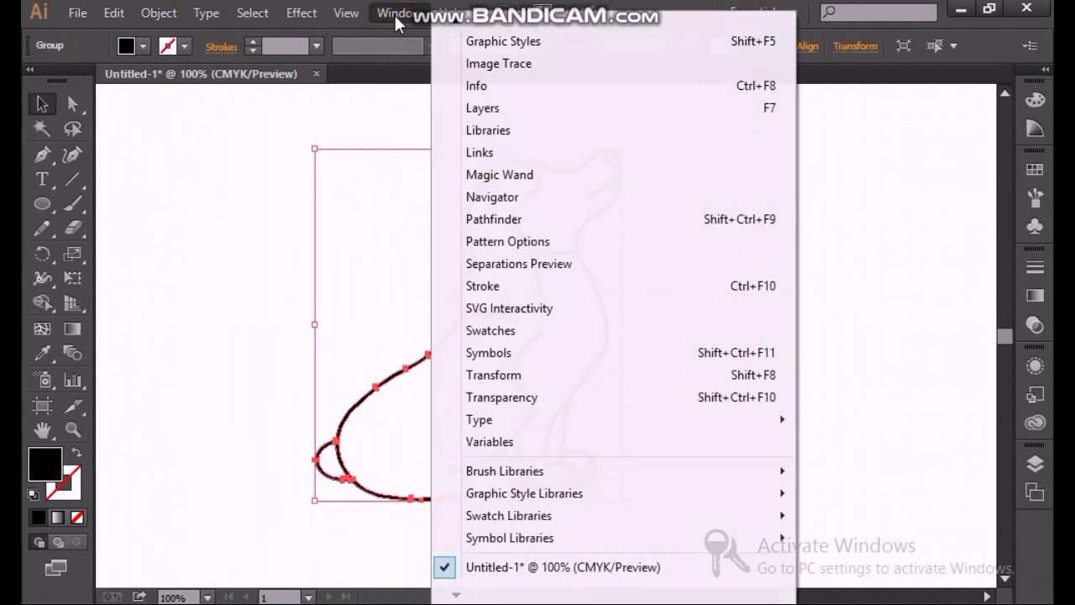
pyautogui.click(511, 219)
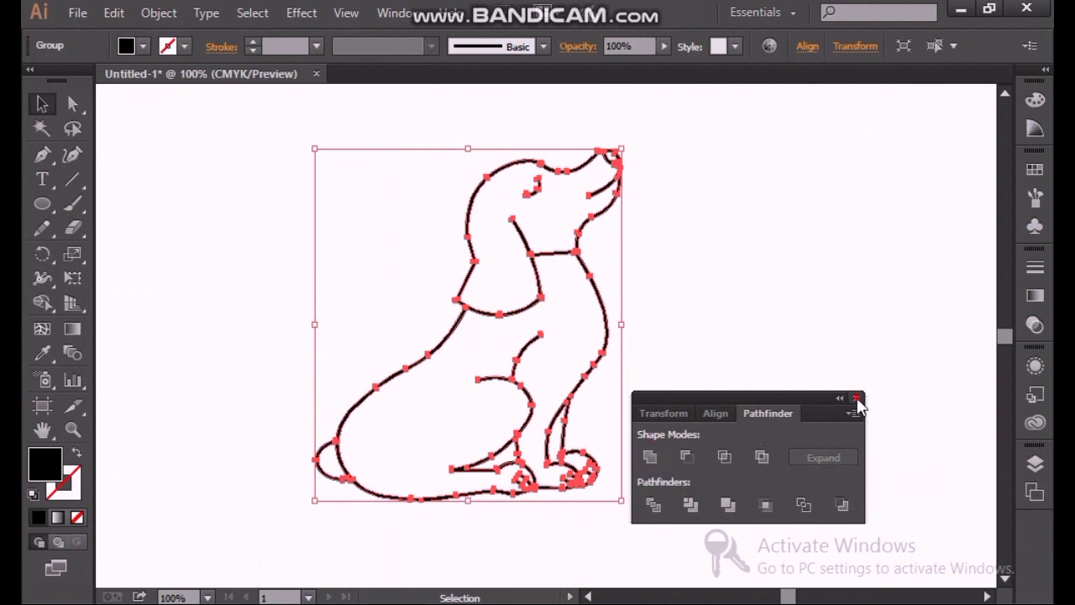
pyautogui.click(857, 399)
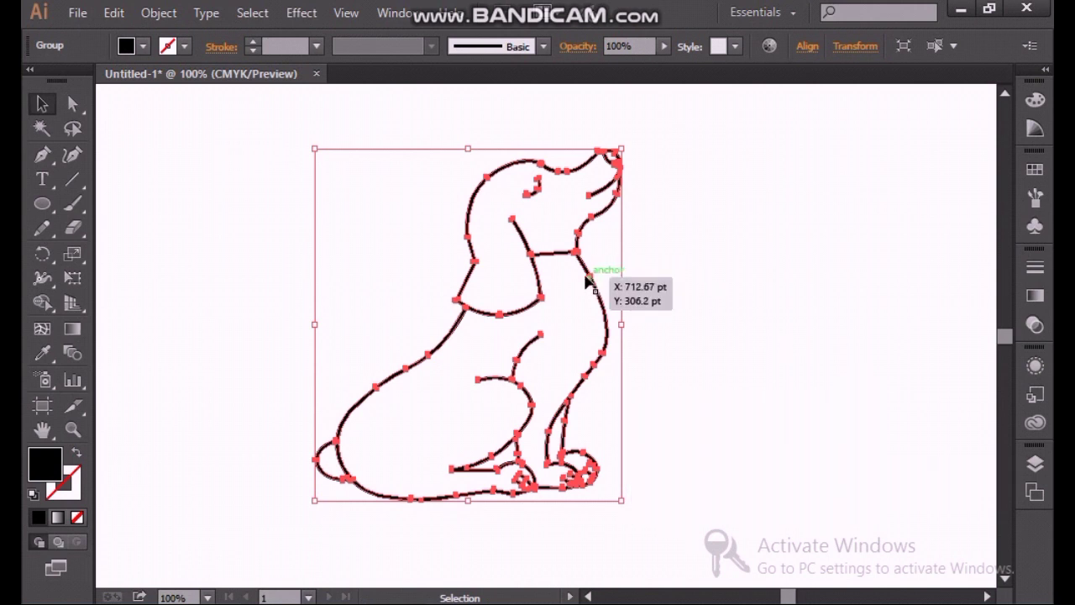
# Isolate the dog group, release the dog's compound path and return to the color layer.
pyautogui.doubleClick(585, 264)
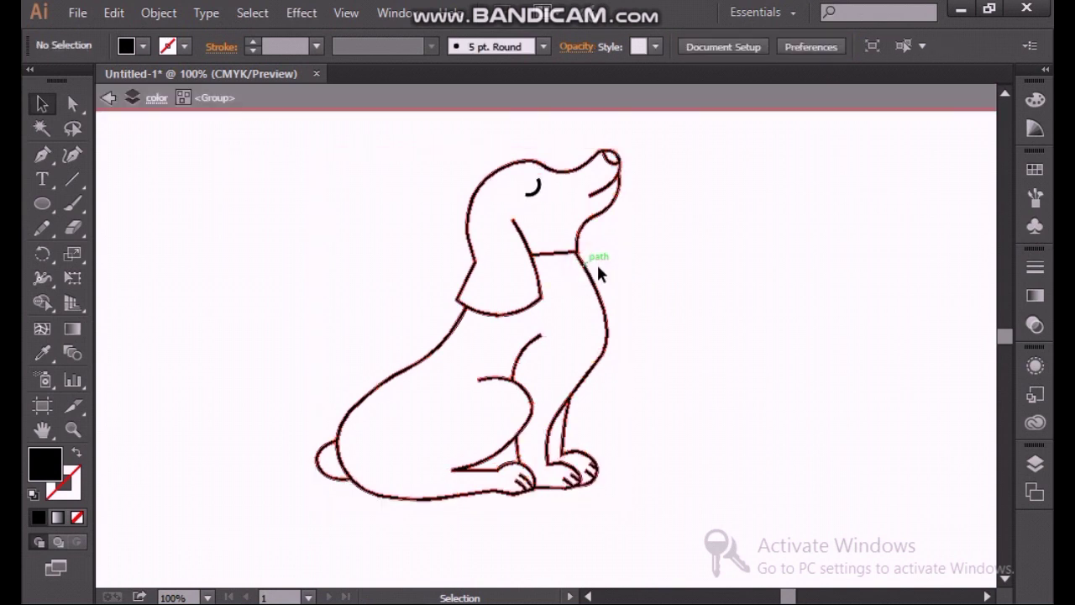
pyautogui.rightClick(595, 285)
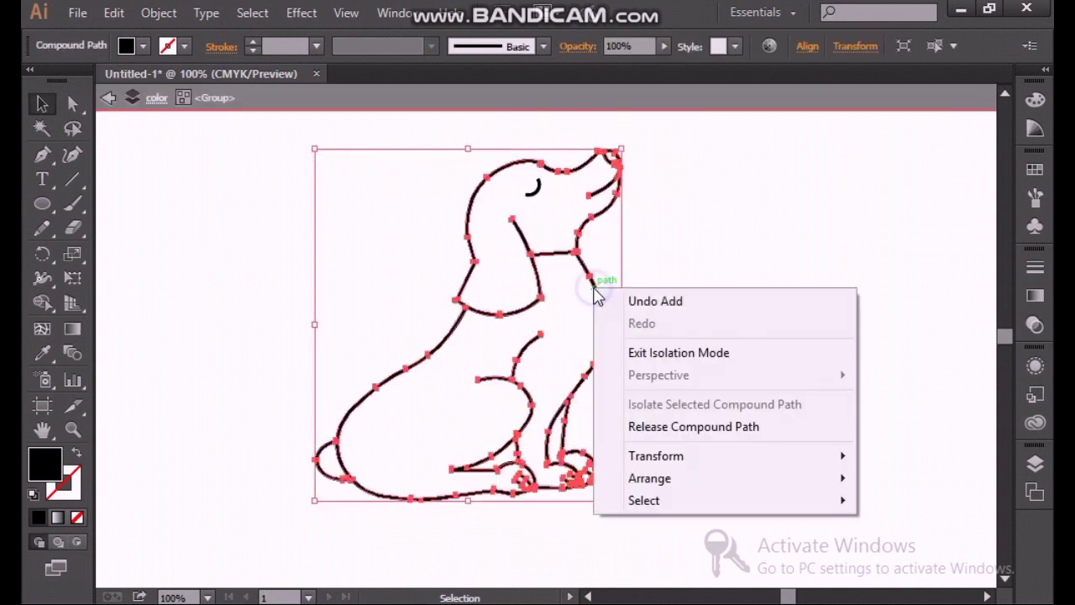
pyautogui.click(666, 427)
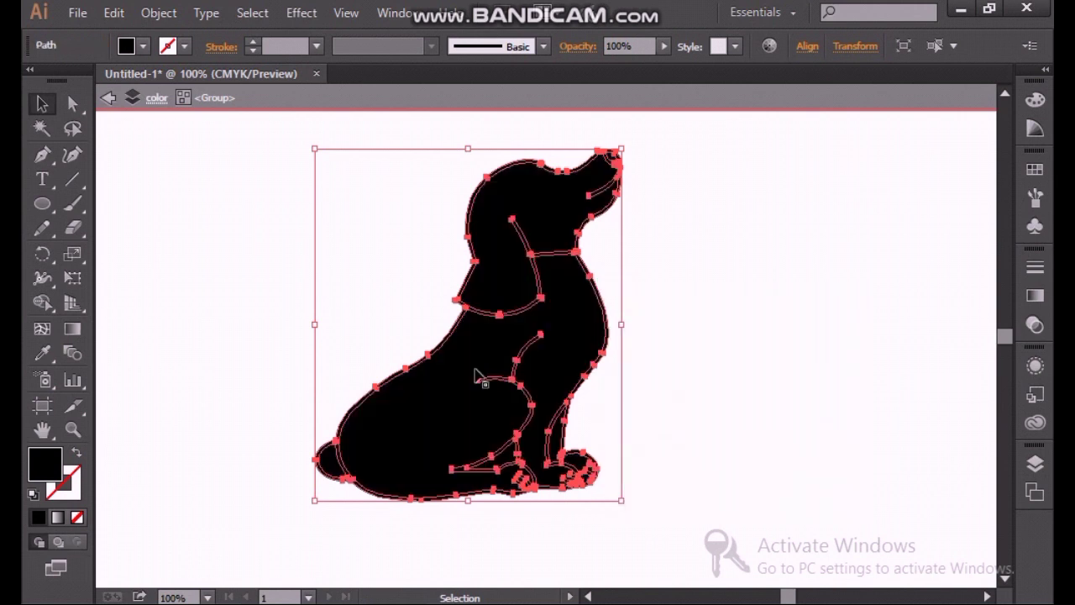
pyautogui.click(111, 98)
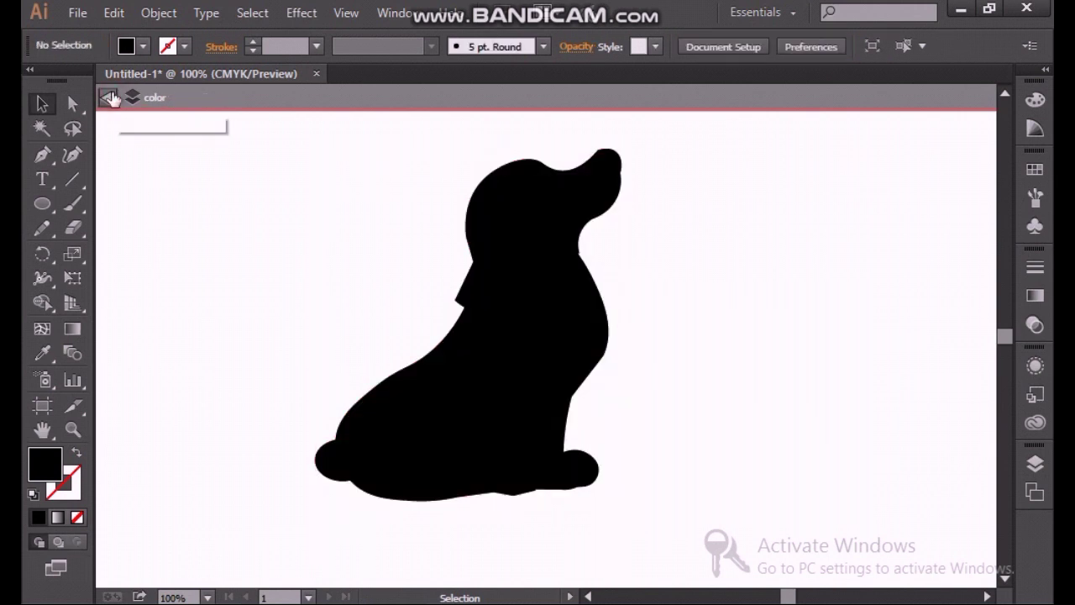
# Ungroup the black dog silhouette into separately selectable shapes.
pyautogui.click(529, 218)
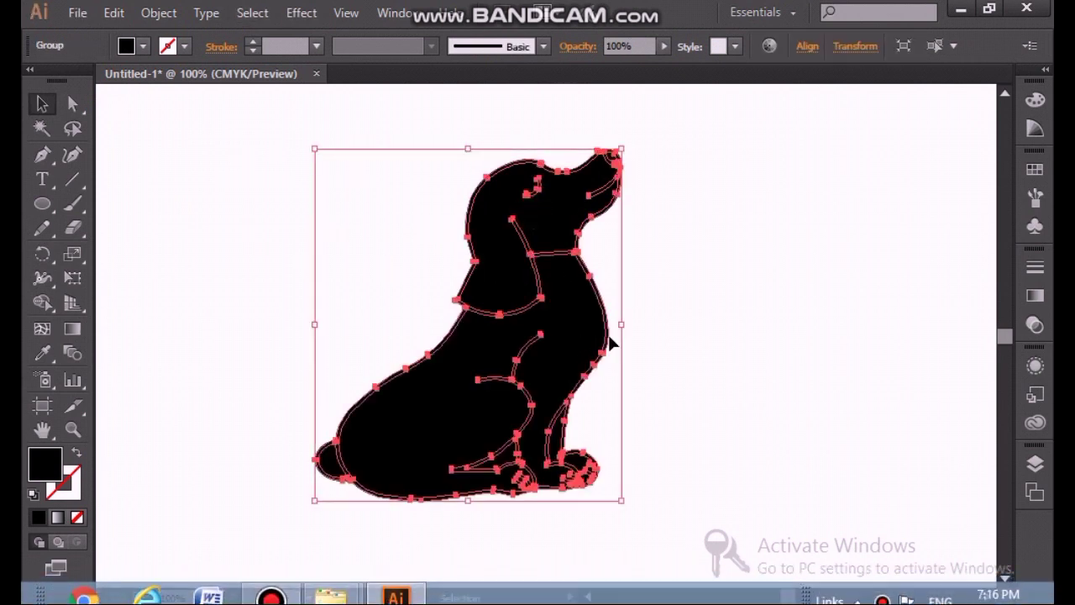
pyautogui.click(678, 295)
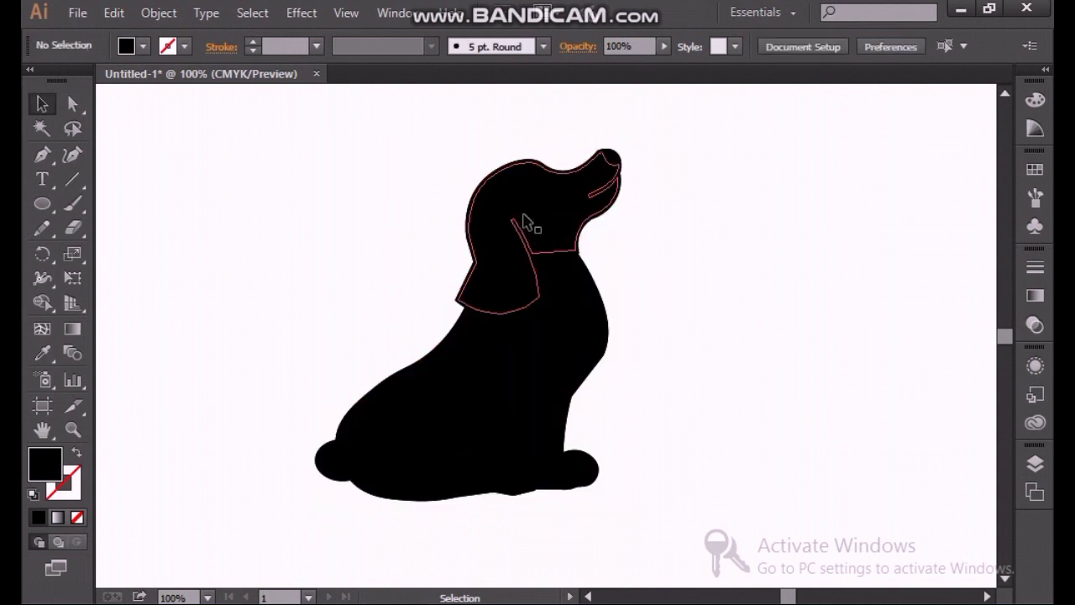
pyautogui.click(522, 218)
pyautogui.rightClick(524, 215)
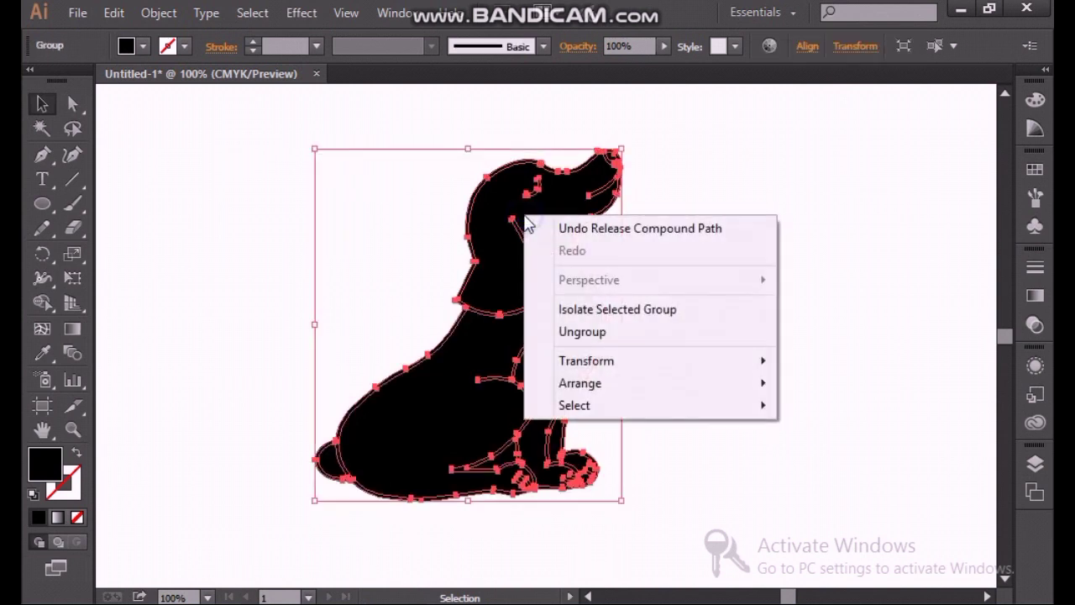
pyautogui.click(580, 332)
pyautogui.click(761, 288)
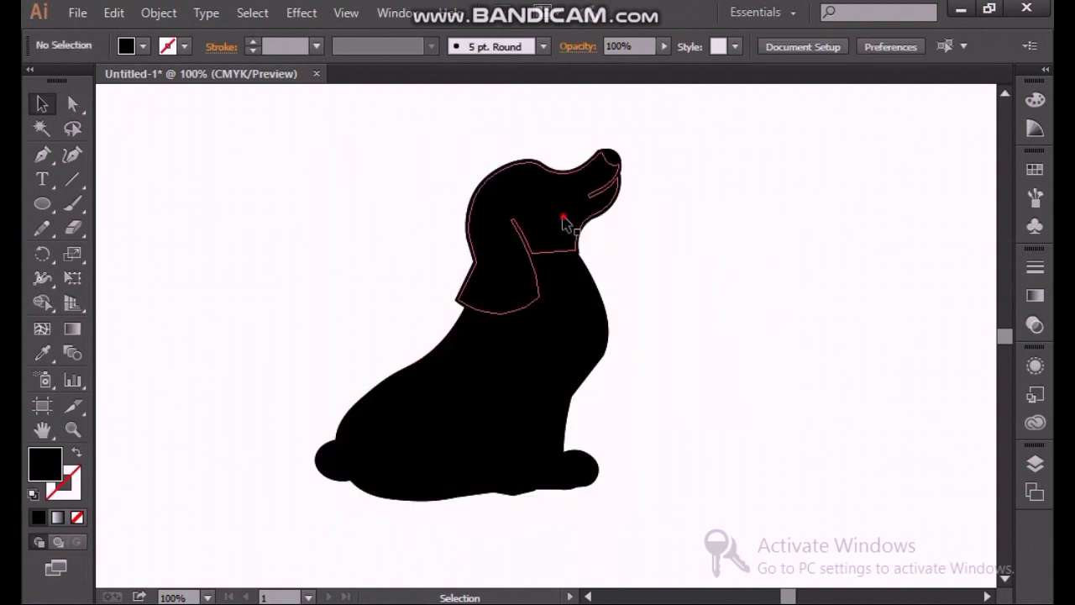
# Fill the dog's black head shape with white, FFFFFF.
pyautogui.click(530, 227)
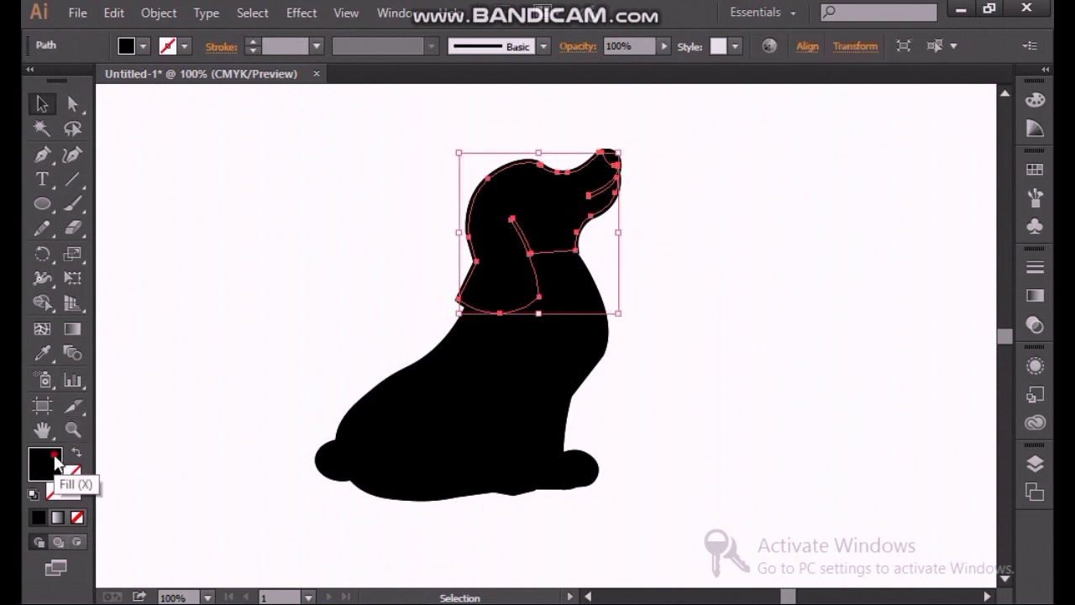
pyautogui.doubleClick(53, 462)
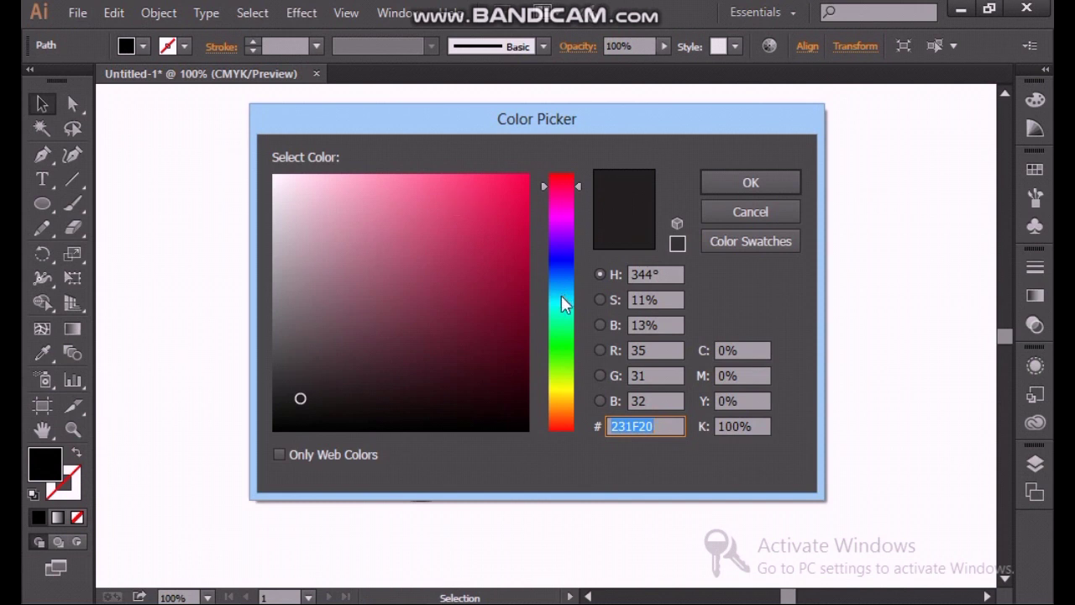
pyautogui.click(568, 411)
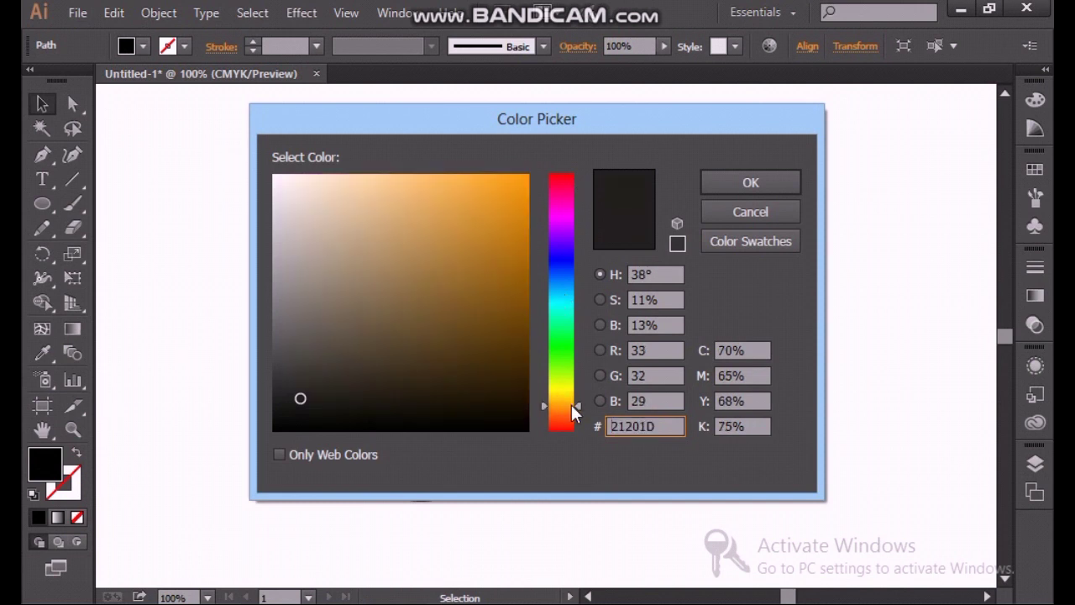
pyautogui.click(579, 410)
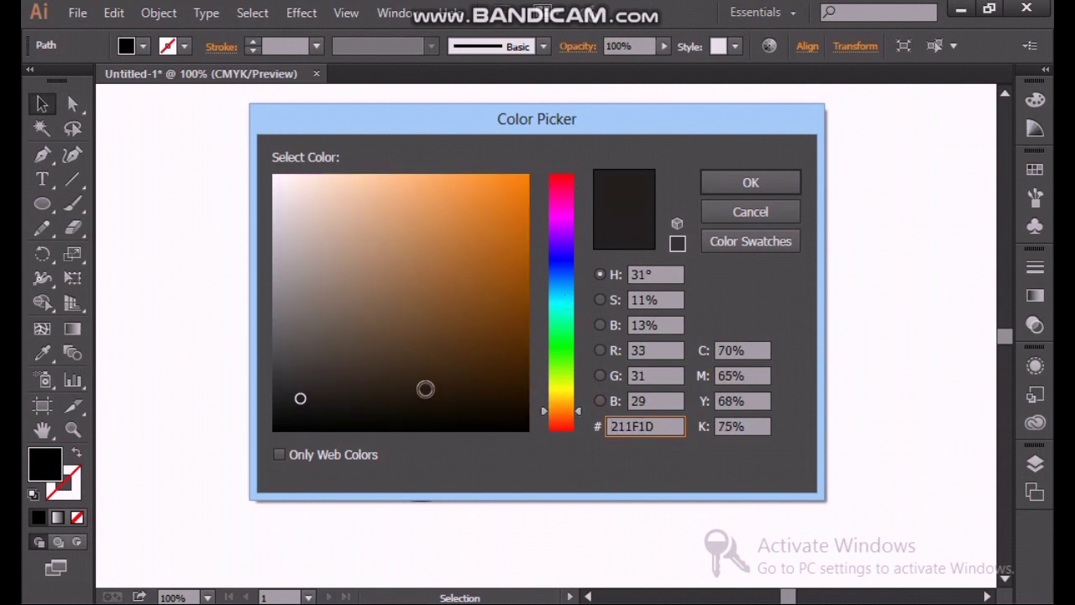
pyautogui.moveTo(299, 398)
pyautogui.mouseDown()
pyautogui.moveTo(272, 297)
pyautogui.moveTo(288, 223)
pyautogui.moveTo(281, 171)
pyautogui.moveTo(272, 173)
pyautogui.mouseUp()
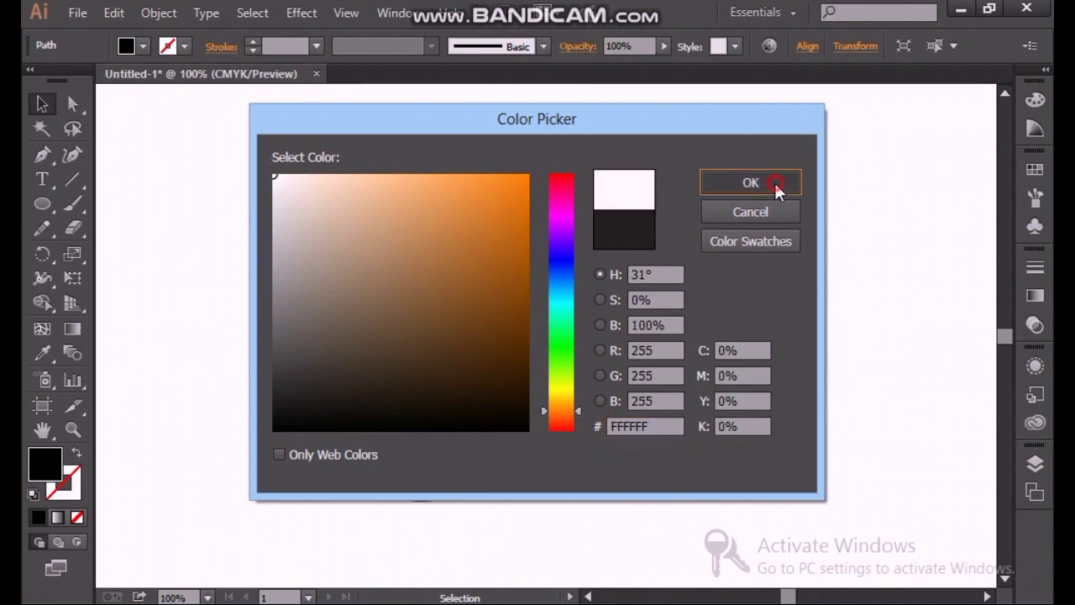
pyautogui.click(774, 180)
pyautogui.click(688, 357)
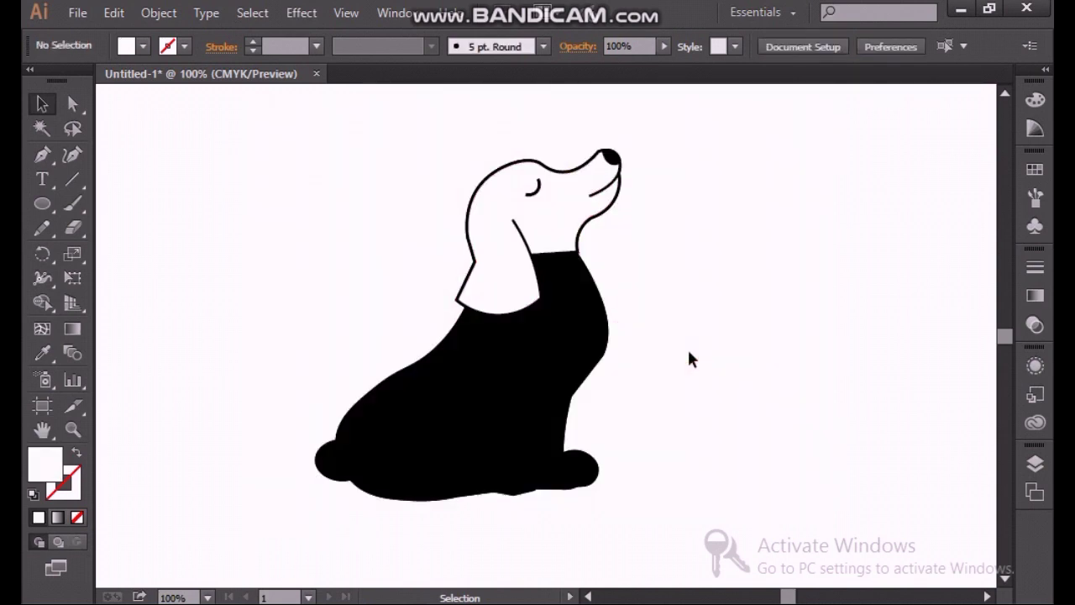
# Copy the head's white fill onto the dog's black body shape with the Eyedropper.
pyautogui.scroll(-2, 406, 300)
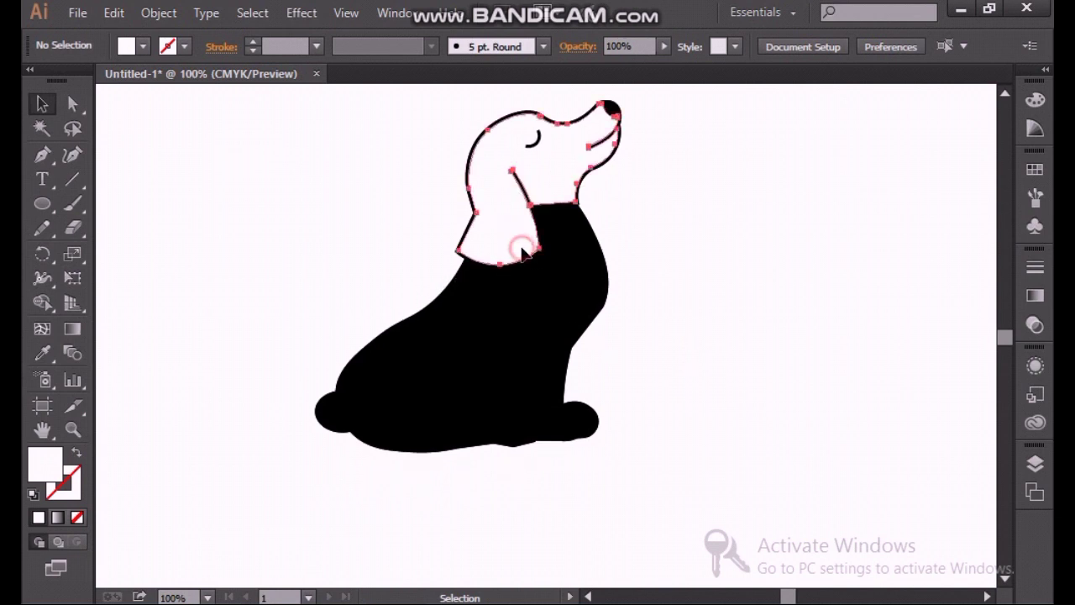
pyautogui.click(523, 251)
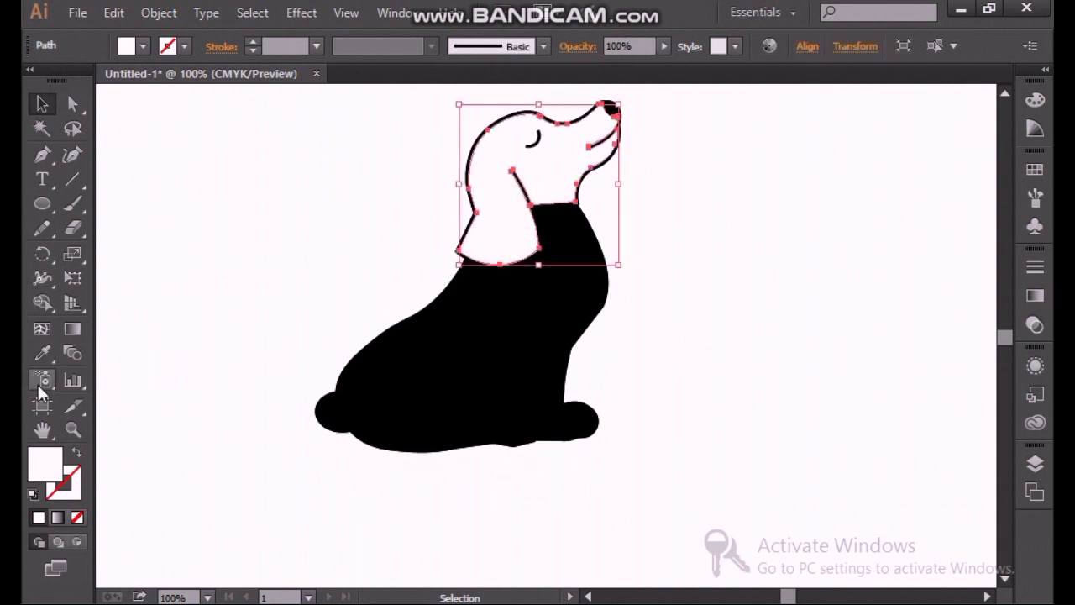
pyautogui.click(444, 342)
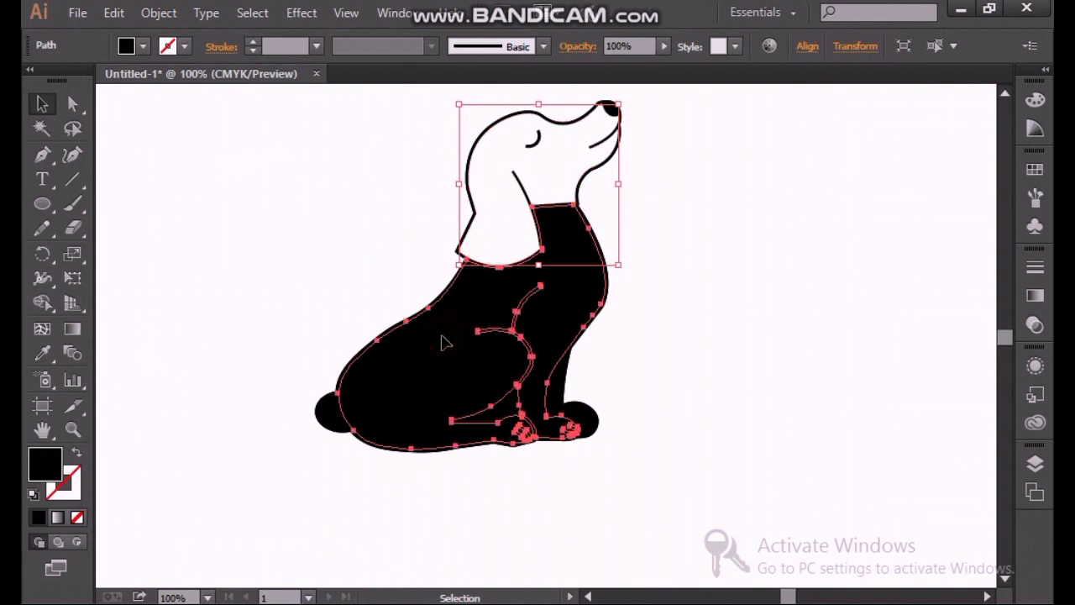
pyautogui.click(47, 353)
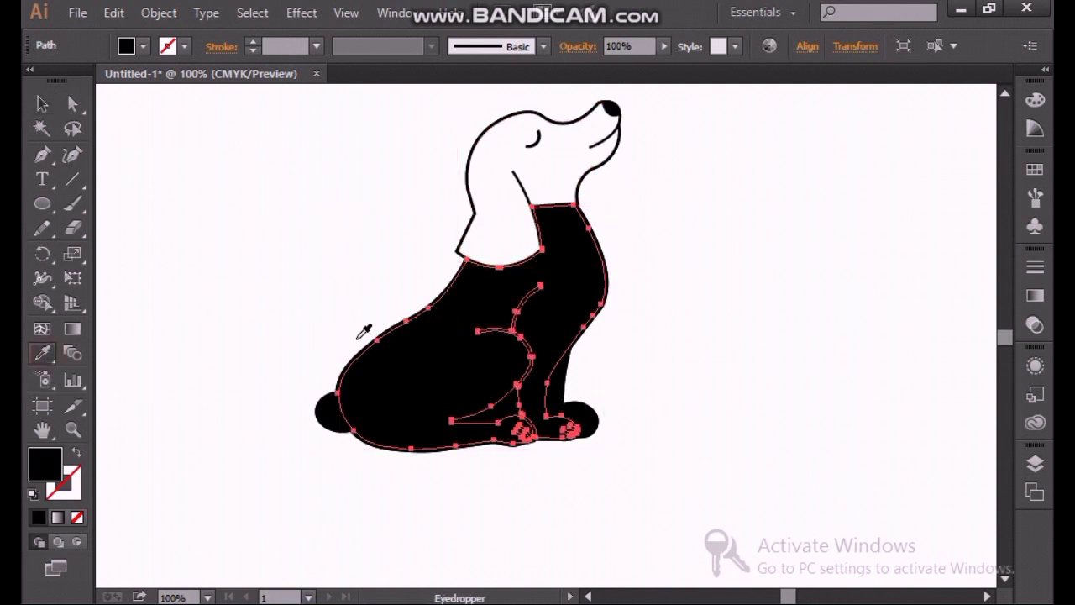
pyautogui.click(492, 242)
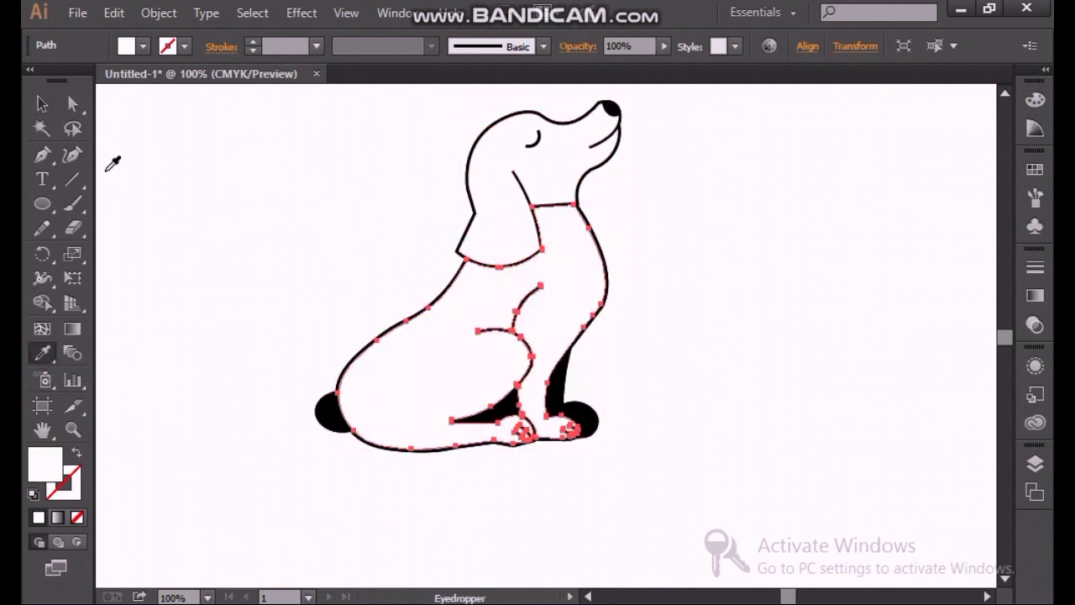
pyautogui.click(40, 105)
pyautogui.click(256, 334)
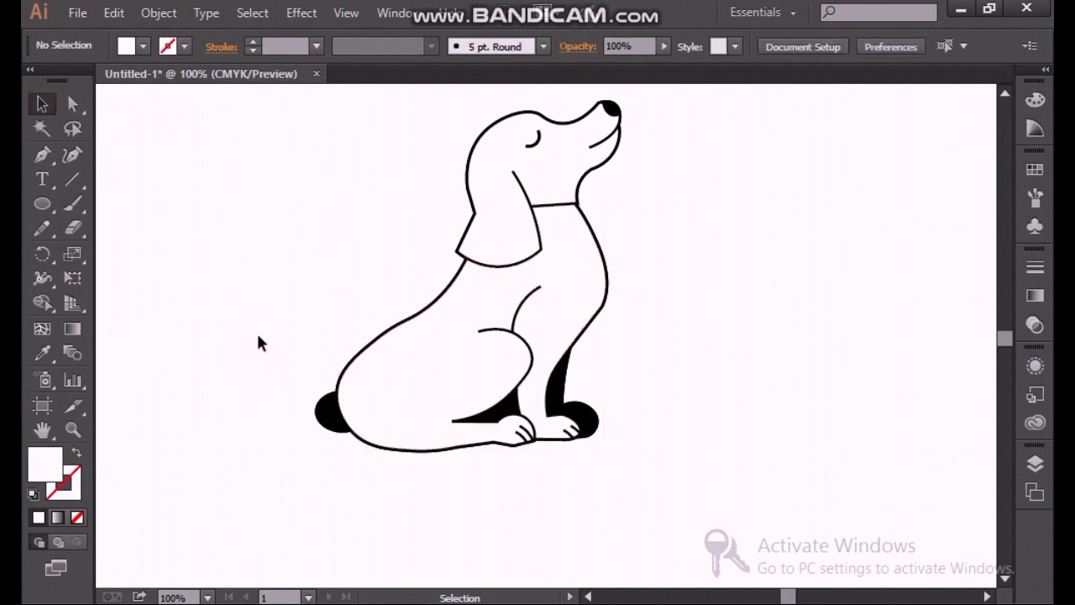
# Copy the body's white fill onto the black far front leg and paw with the Eyedropper.
pyautogui.scroll(-1, 257, 341)
pyautogui.click(561, 376)
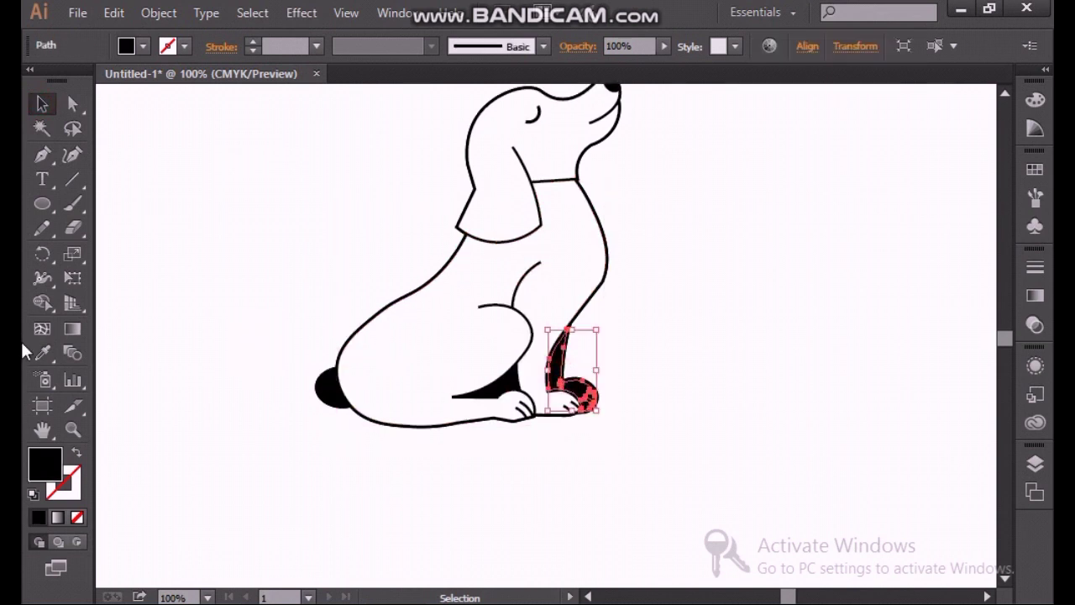
pyautogui.click(42, 352)
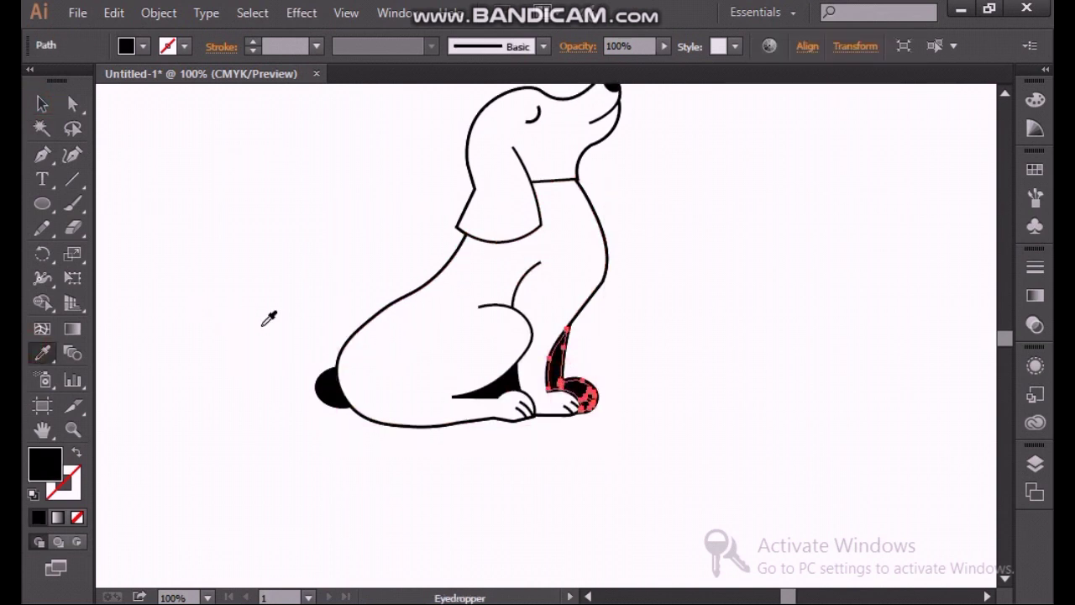
pyautogui.click(395, 340)
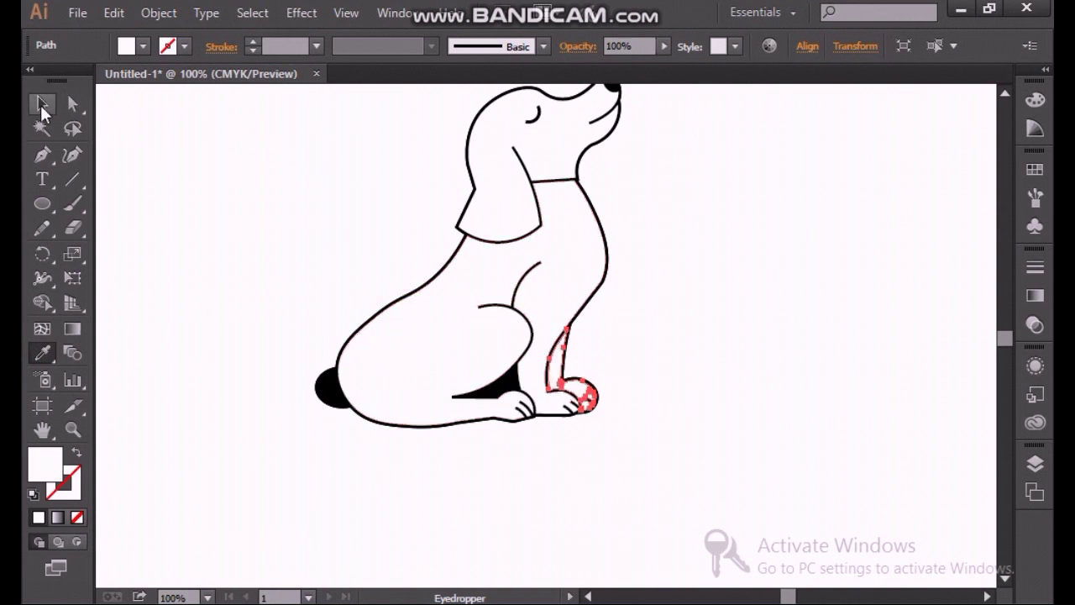
pyautogui.click(42, 103)
pyautogui.click(170, 286)
# Copy the body's white fill onto the dog's black tail with the Eyedropper.
pyautogui.scroll(-1, 277, 346)
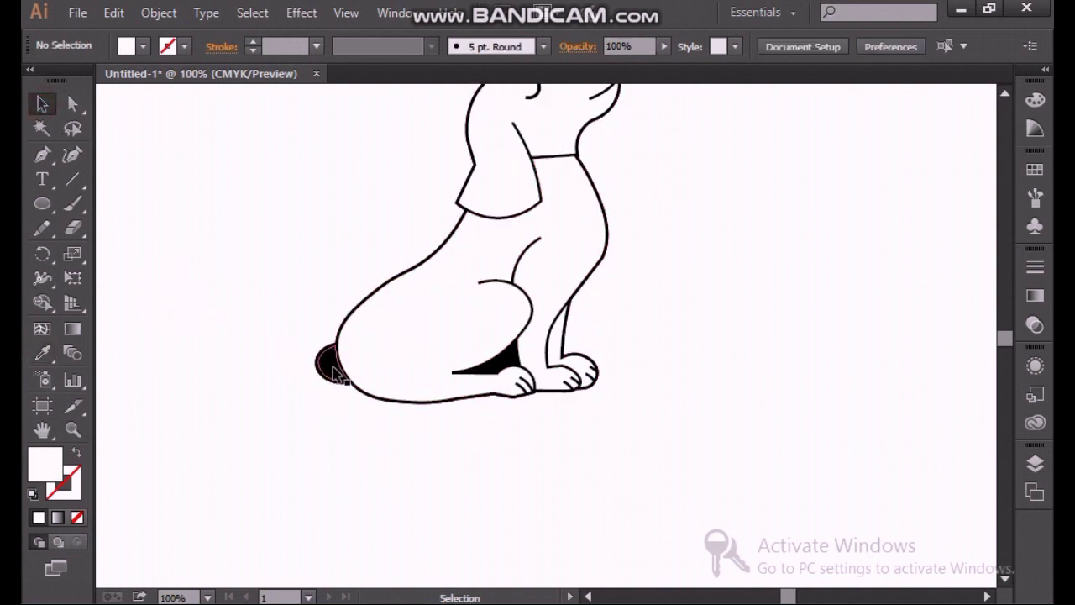
pyautogui.click(332, 367)
pyautogui.click(42, 353)
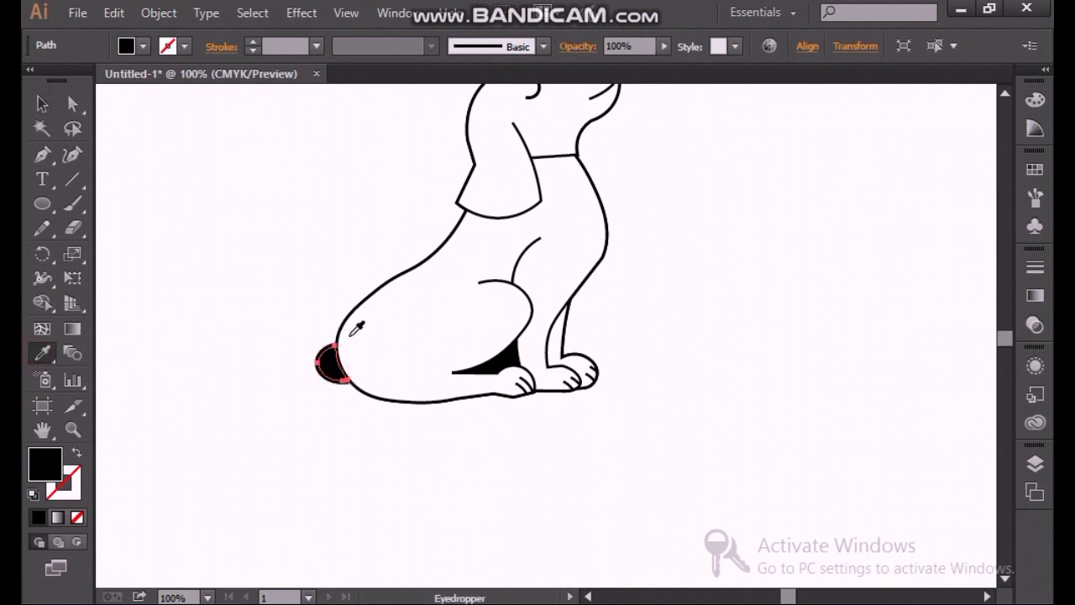
pyautogui.click(360, 334)
pyautogui.click(42, 103)
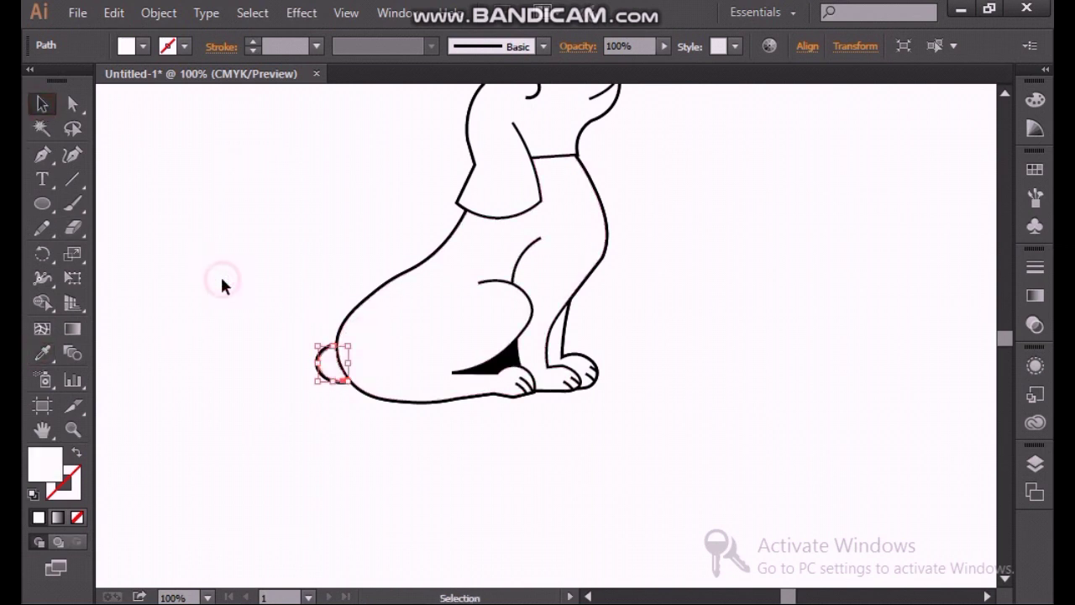
pyautogui.click(220, 274)
# Sample white onto the black gap between the dog's hind leg and front leg with the Eyedropper.
pyautogui.scroll(1, 227, 277)
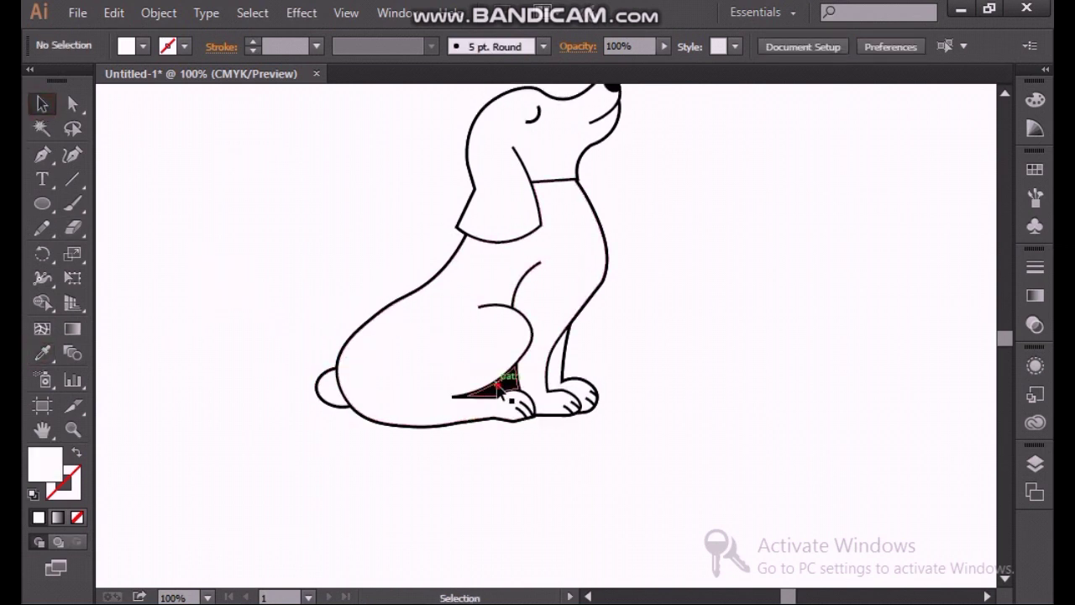
pyautogui.click(495, 382)
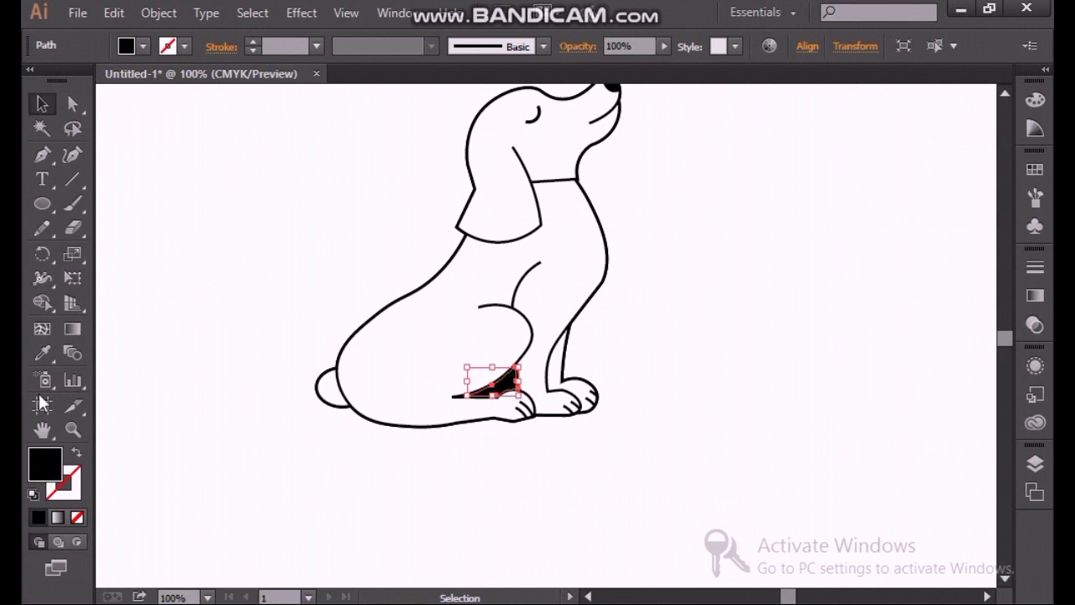
pyautogui.click(42, 354)
pyautogui.click(313, 309)
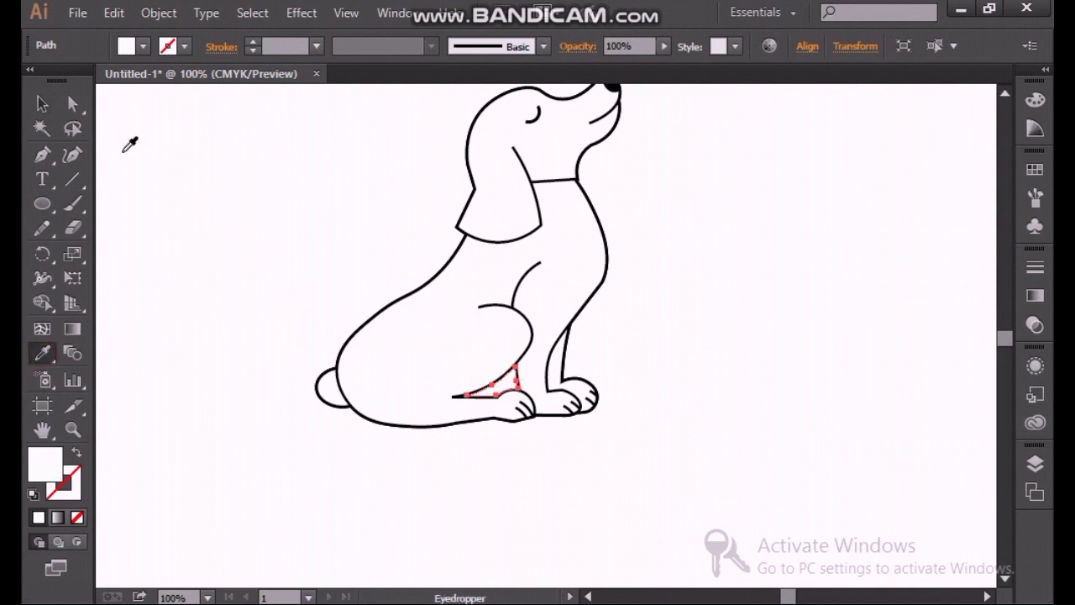
pyautogui.click(42, 104)
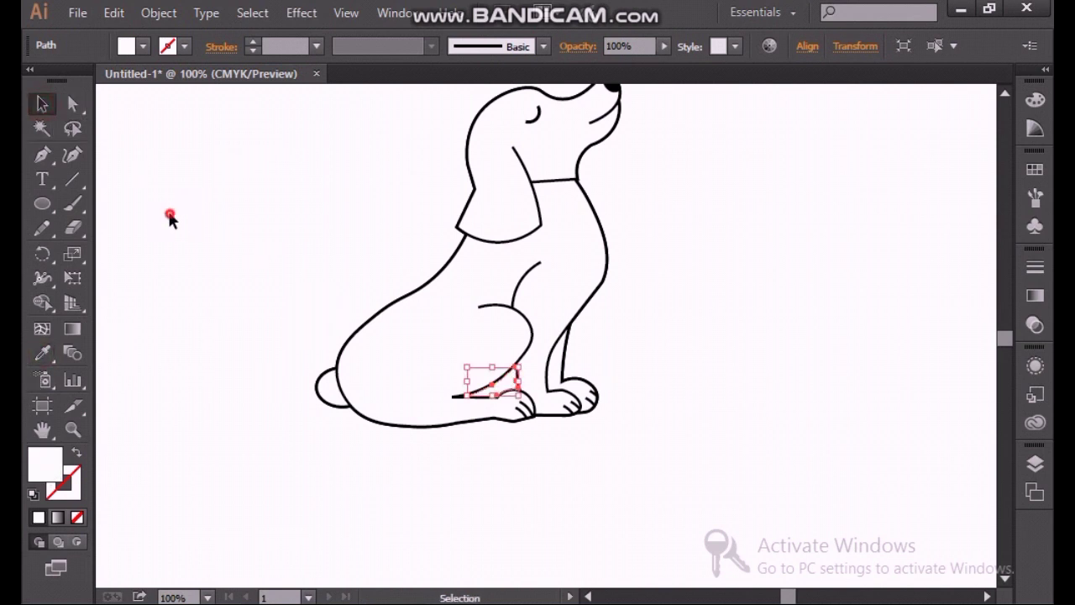
pyautogui.click(168, 220)
# Recolor the dog's black outline shape with a dark blue-violet fill.
pyautogui.scroll(5, 286, 262)
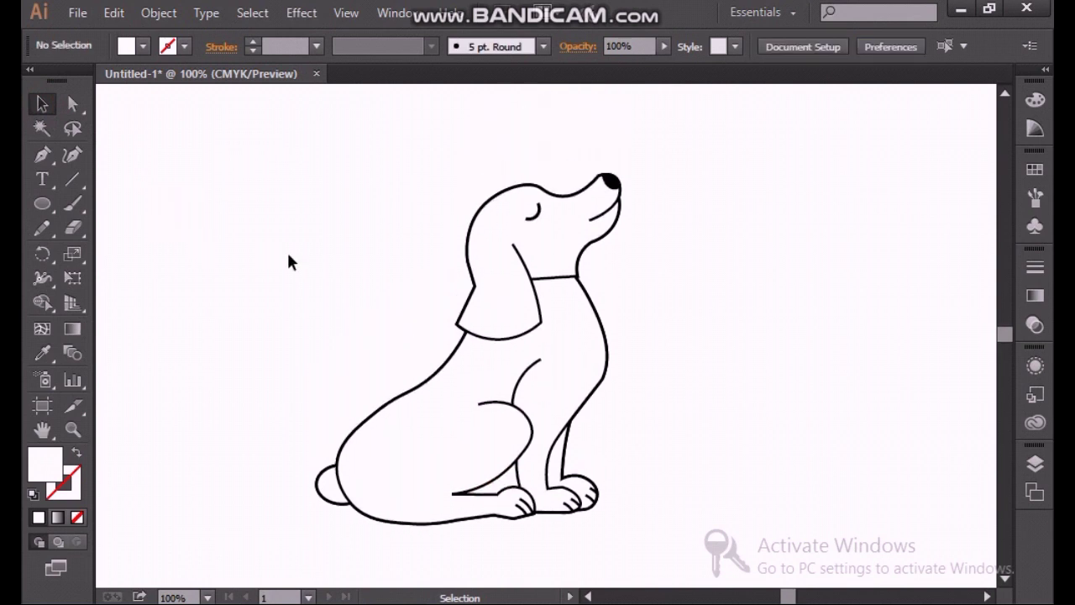
pyautogui.scroll(-2, 288, 262)
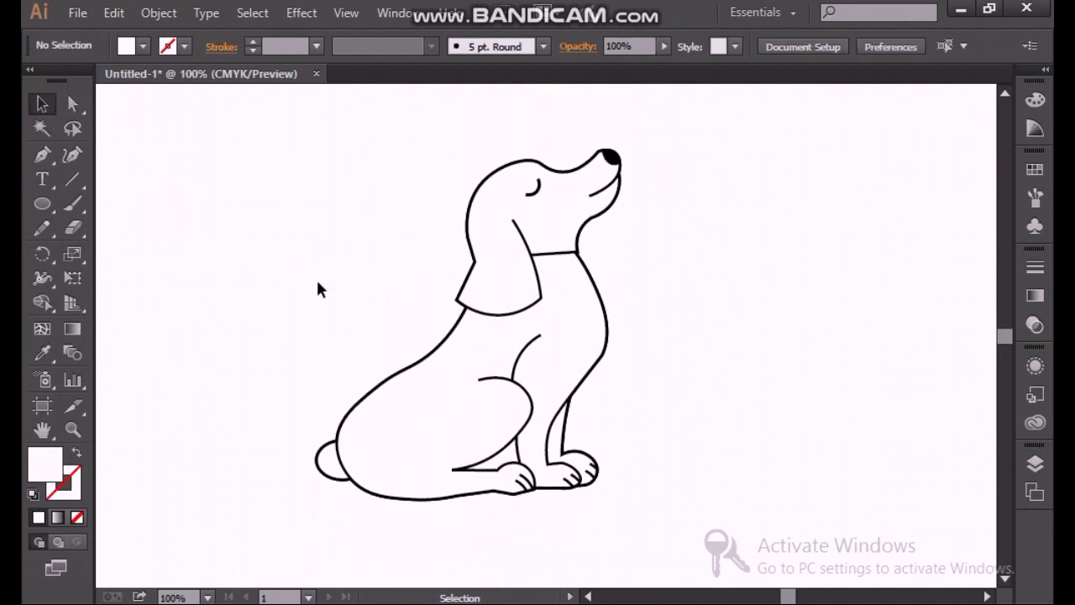
pyautogui.click(408, 366)
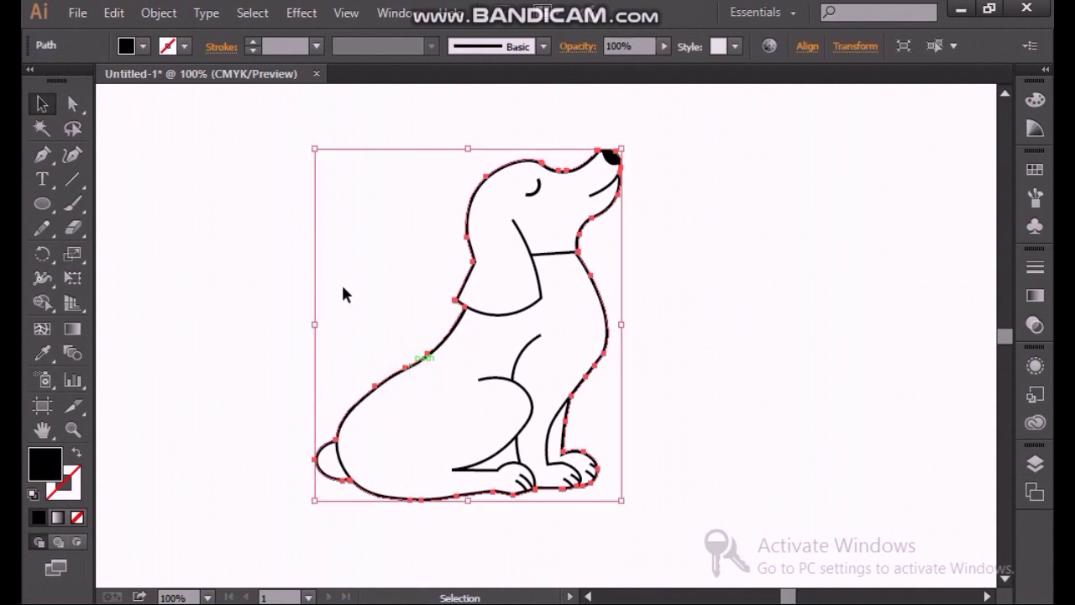
pyautogui.doubleClick(44, 462)
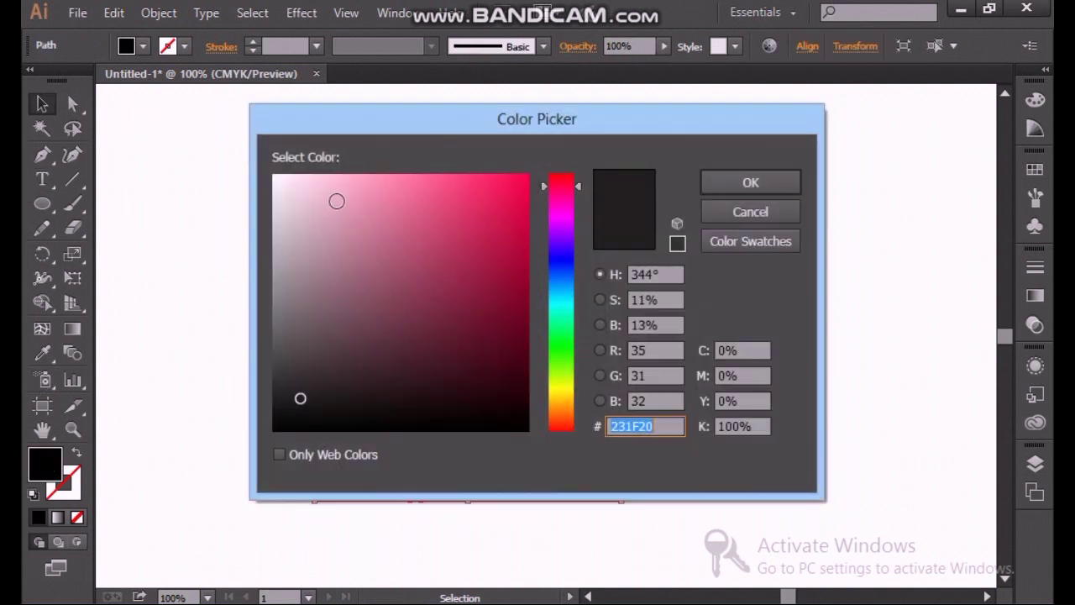
pyautogui.click(566, 266)
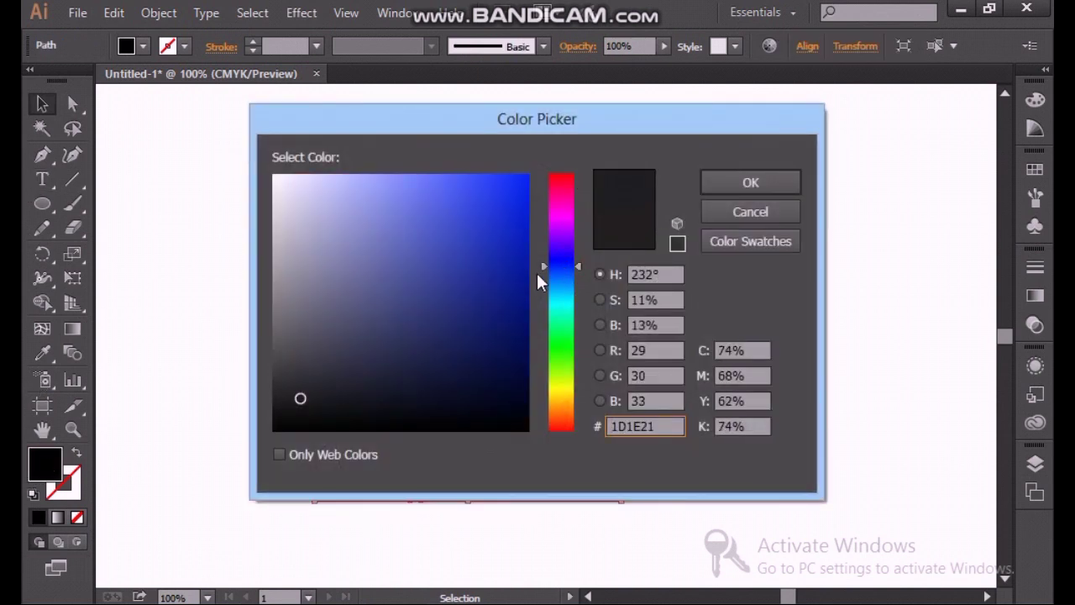
pyautogui.moveTo(537, 276); pyautogui.dragTo(549, 256)
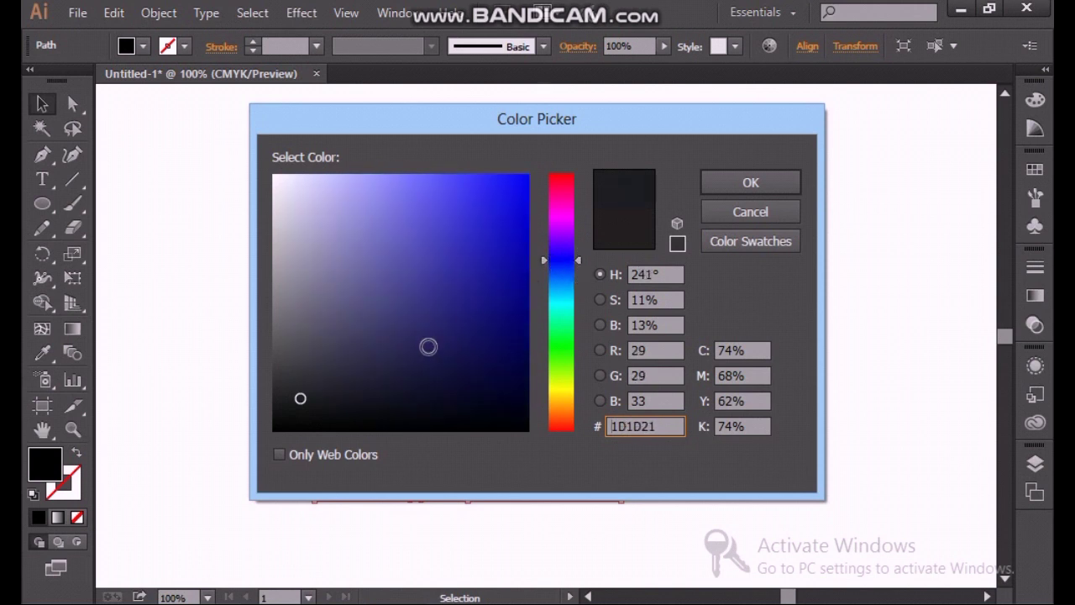
pyautogui.moveTo(295, 401); pyautogui.dragTo(425, 321)
pyautogui.click(719, 186)
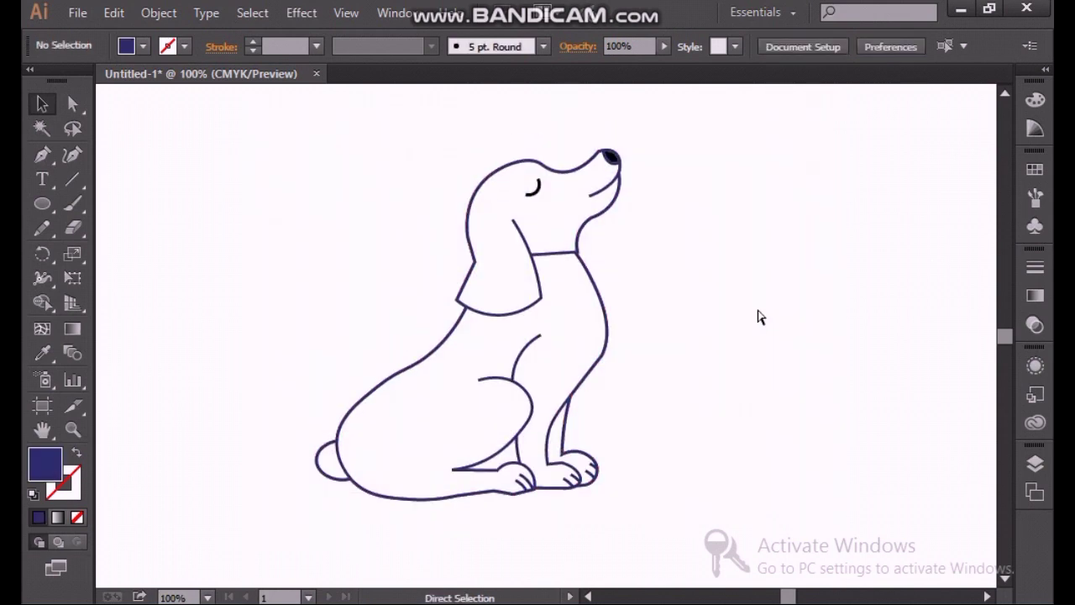
# Draw a circle about 331 pt across with the Ellipse tool over the dog's head and chest.
pyautogui.hotkey('ctrl', '-')
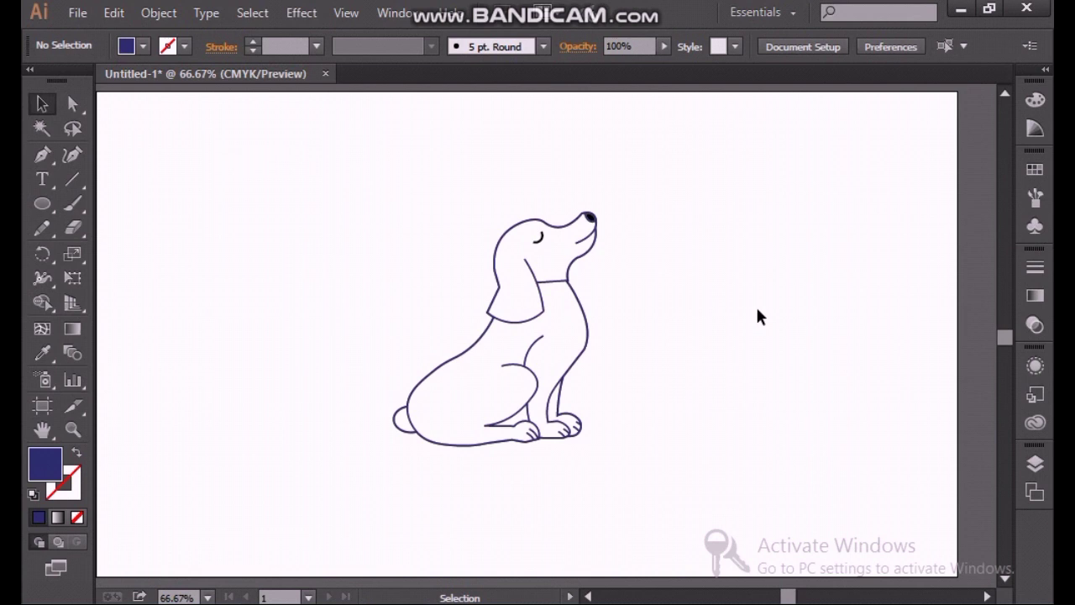
pyautogui.scroll(-2, 757, 317)
pyautogui.scroll(1, 670, 319)
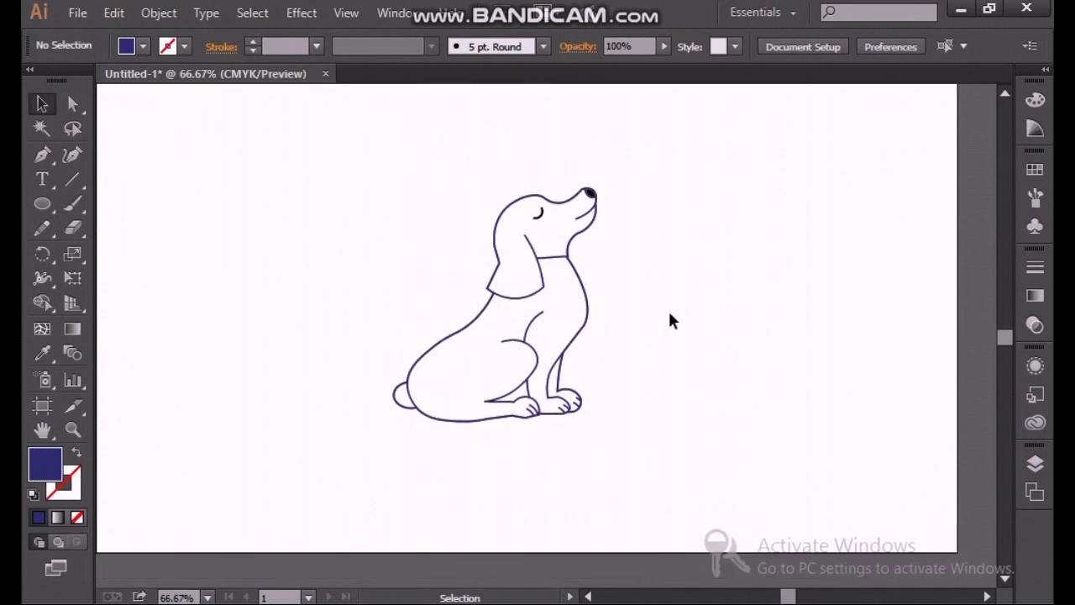
pyautogui.click(42, 203)
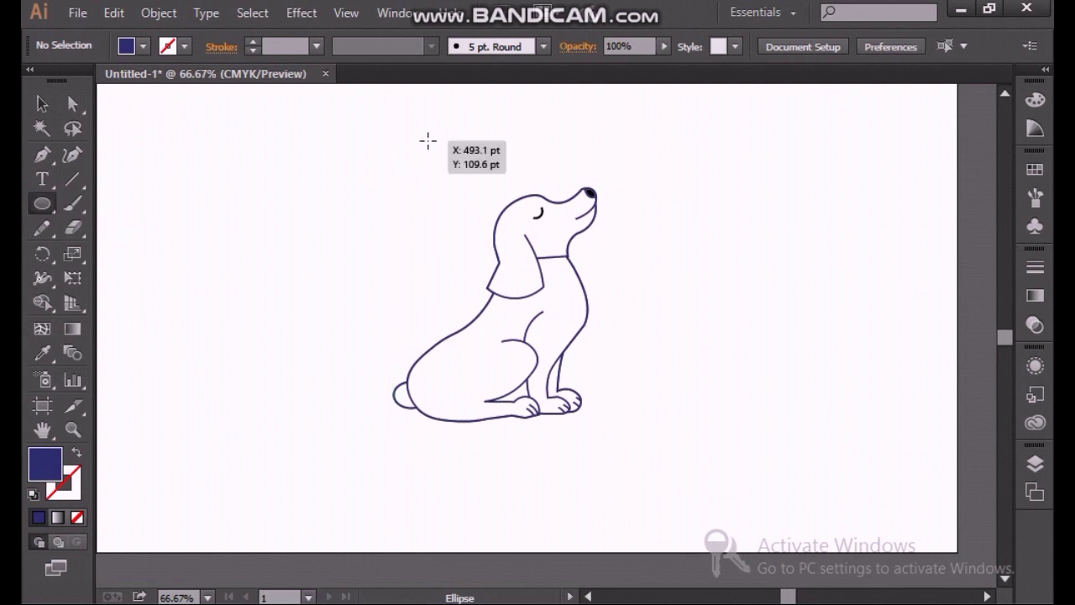
pyautogui.moveTo(427, 142); pyautogui.dragTo(641, 364)
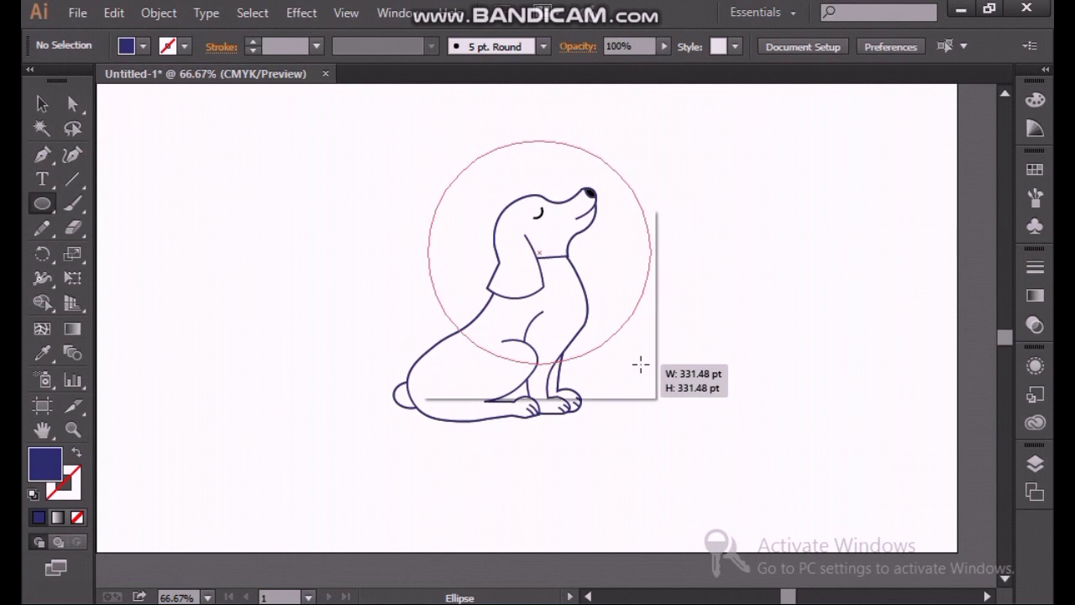
# Create a second circle, 331.4834 pt wide and high, at the lower right of the first circle.
pyautogui.click(641, 364)
pyautogui.click(522, 348)
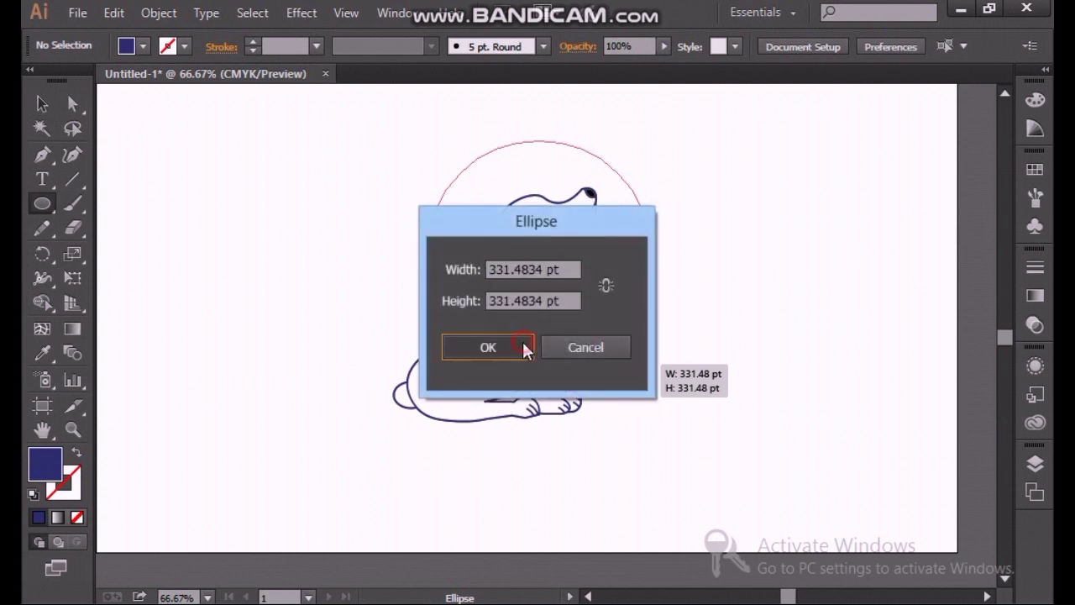
pyautogui.click(44, 104)
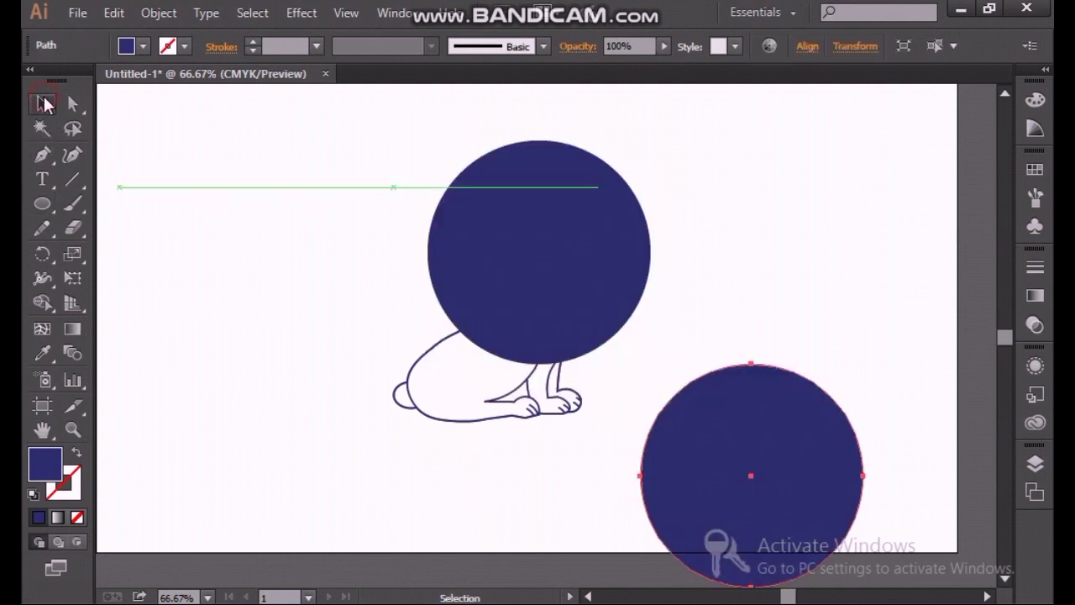
# Delete both dark blue circles from the artboard.
pyautogui.press('Delete')
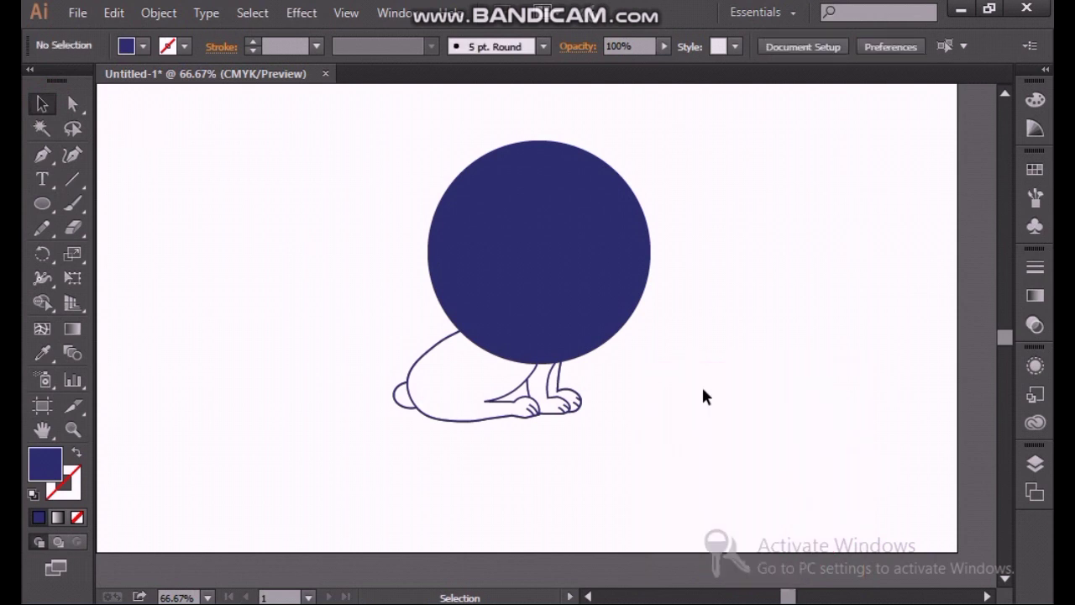
pyautogui.click(617, 319)
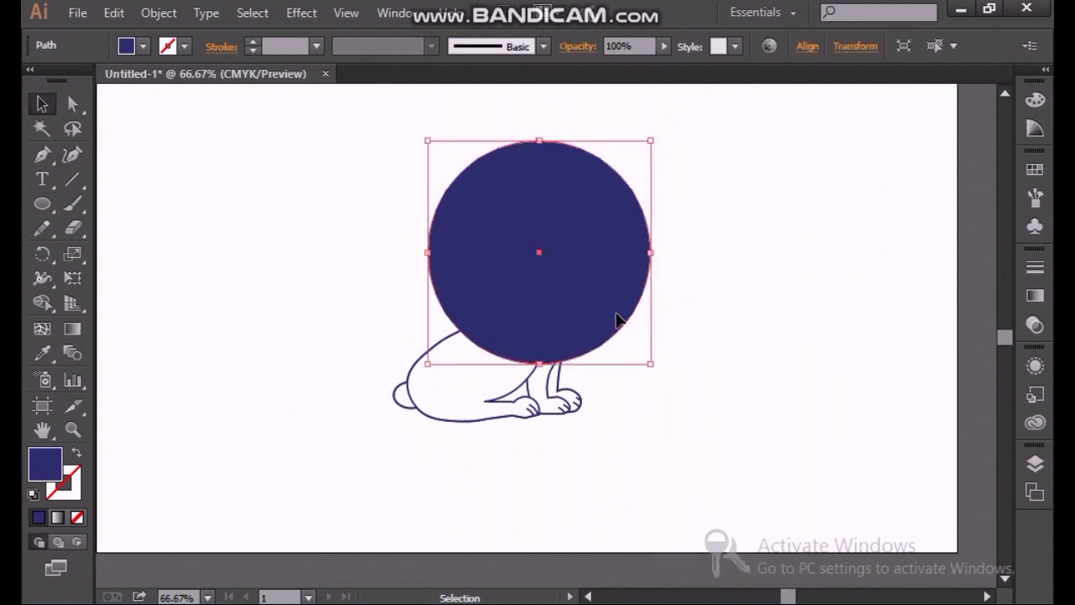
pyautogui.rightClick(613, 309)
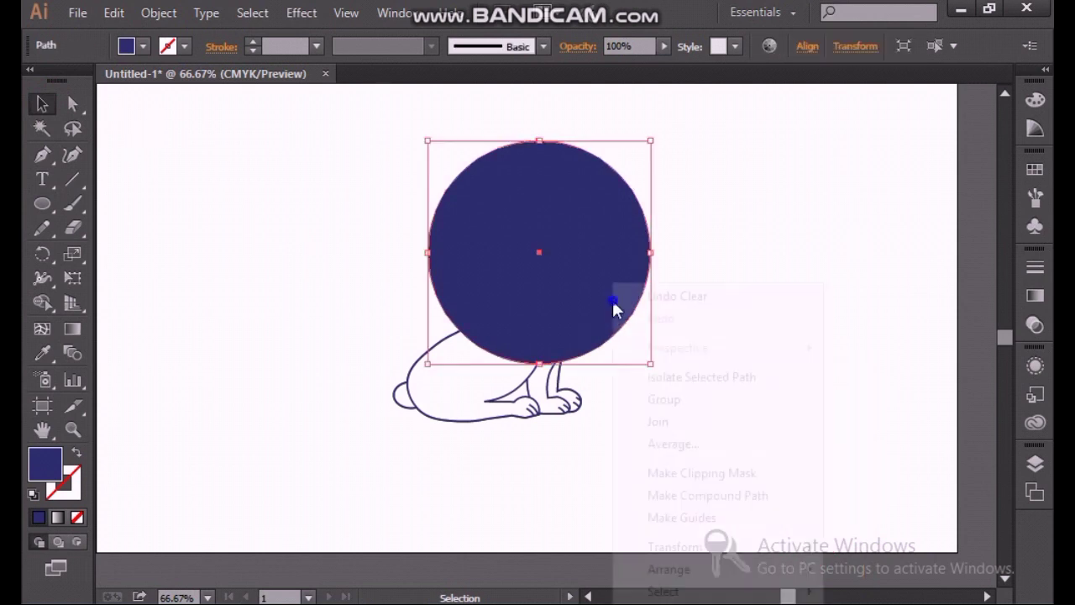
pyautogui.moveTo(753, 578)
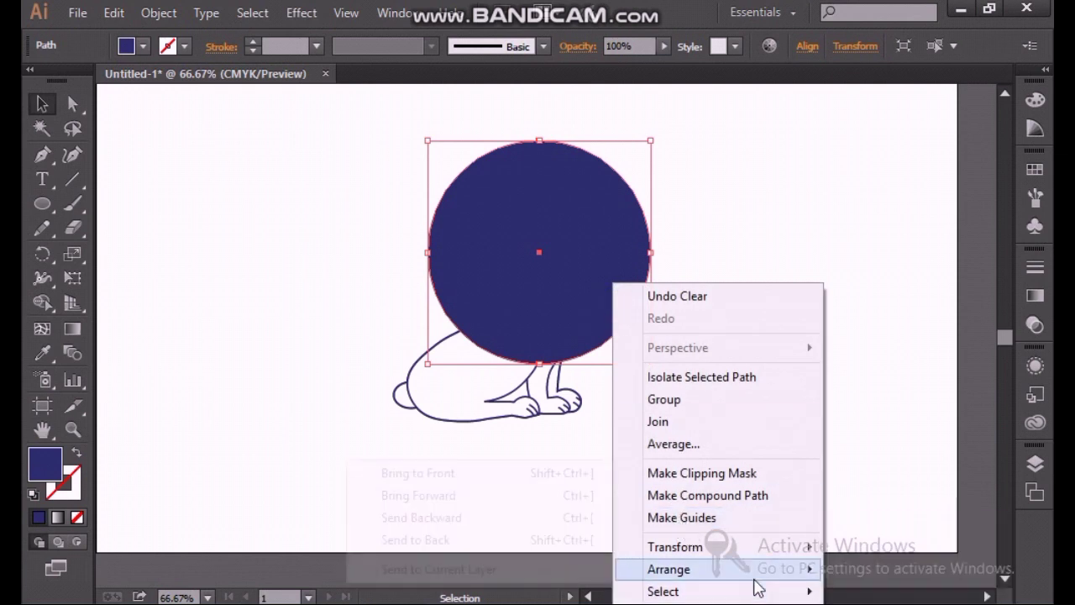
pyautogui.click(517, 264)
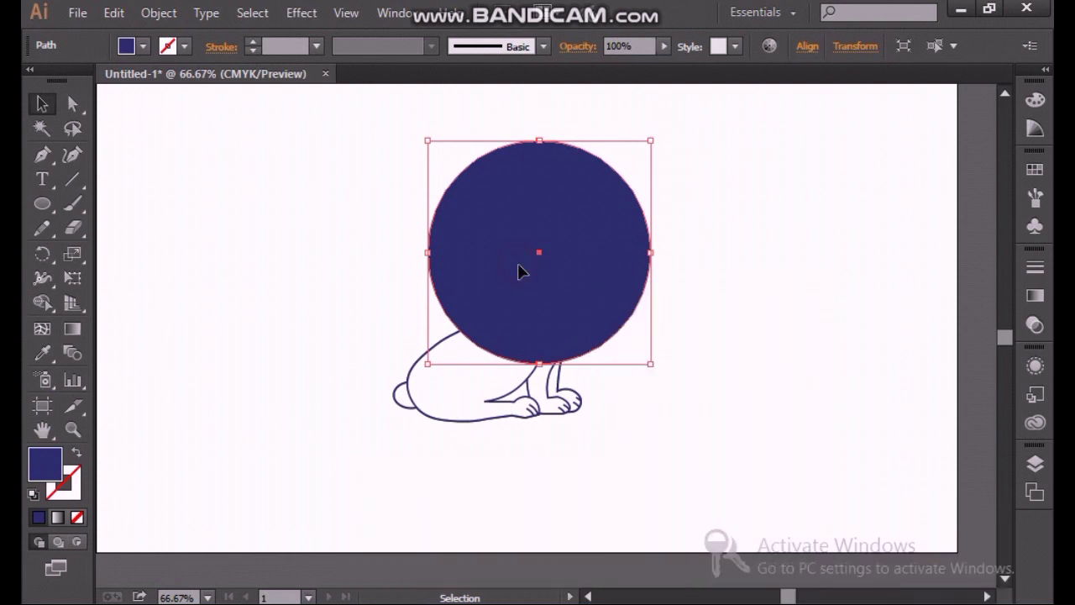
pyautogui.press('Delete')
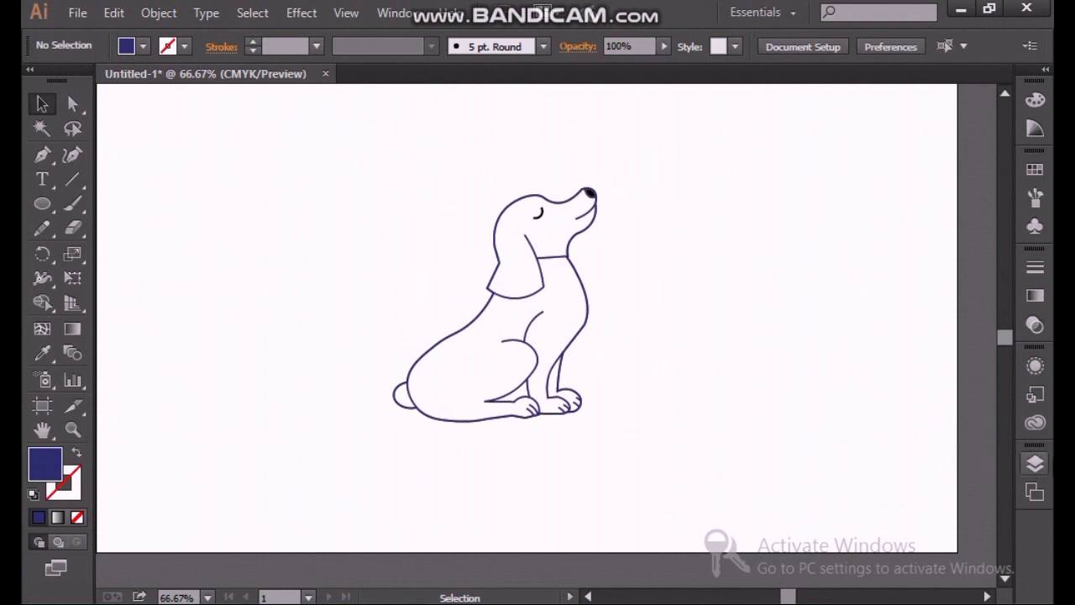
# Add a new layer above the color layer and draw a circle on it over the dog's head and body.
pyautogui.click(1044, 465)
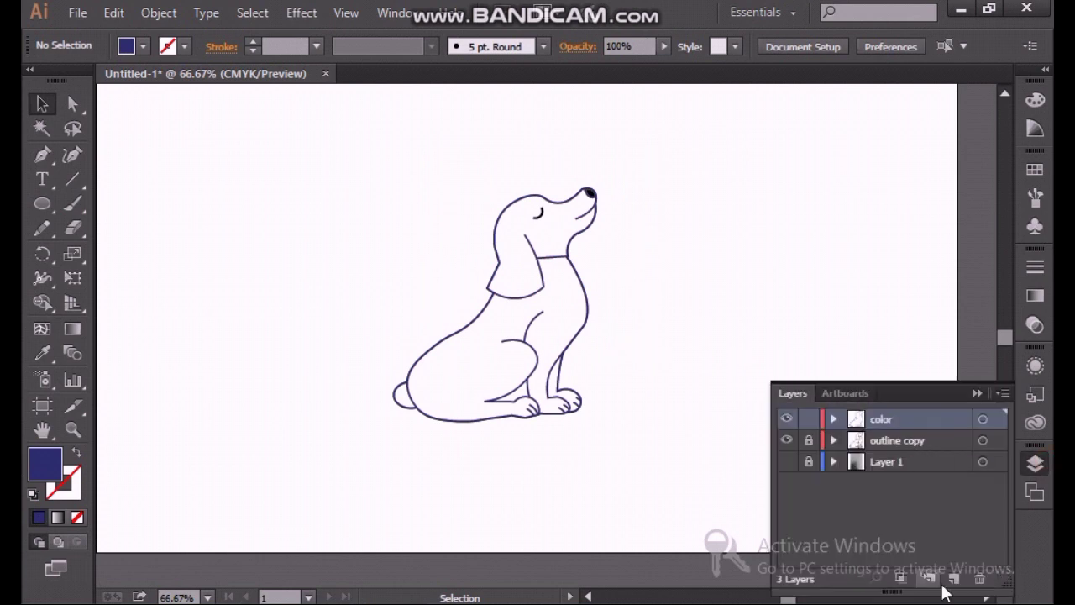
pyautogui.click(952, 578)
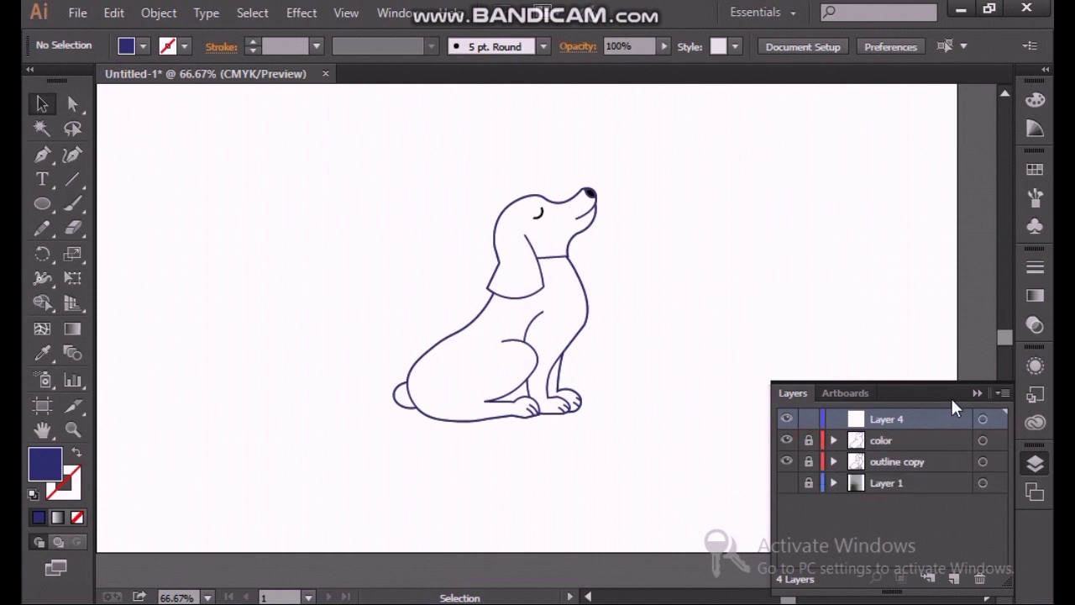
pyautogui.click(977, 393)
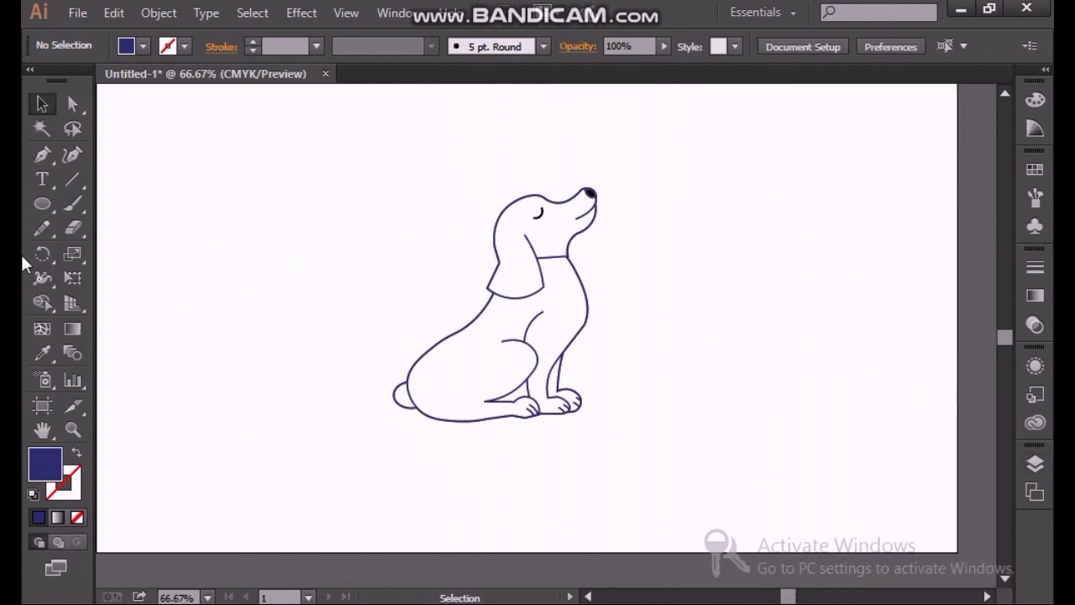
pyautogui.click(37, 206)
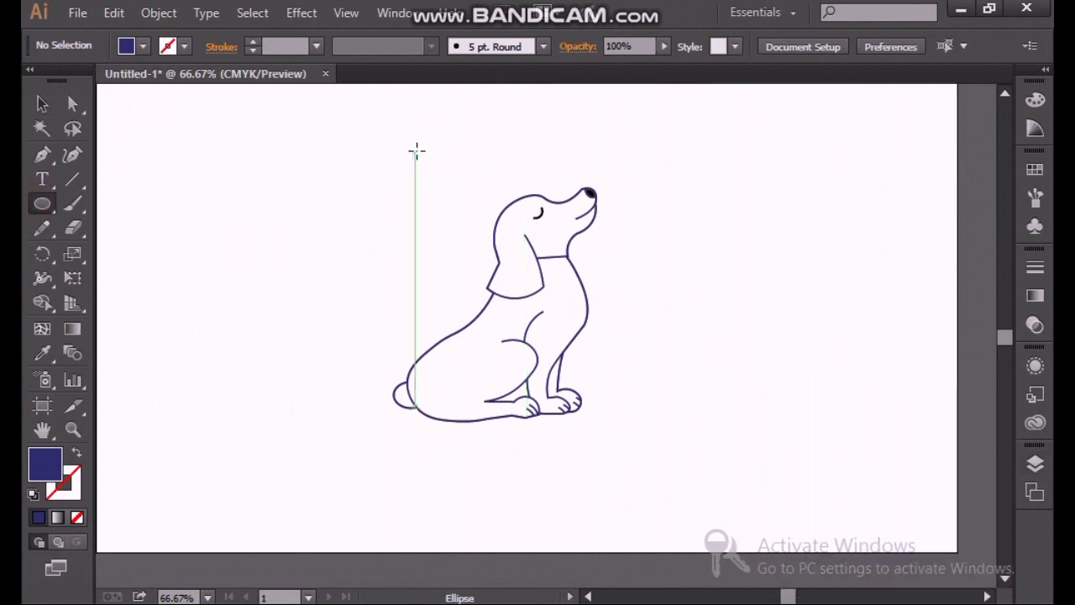
pyautogui.moveTo(417, 150); pyautogui.dragTo(634, 383)
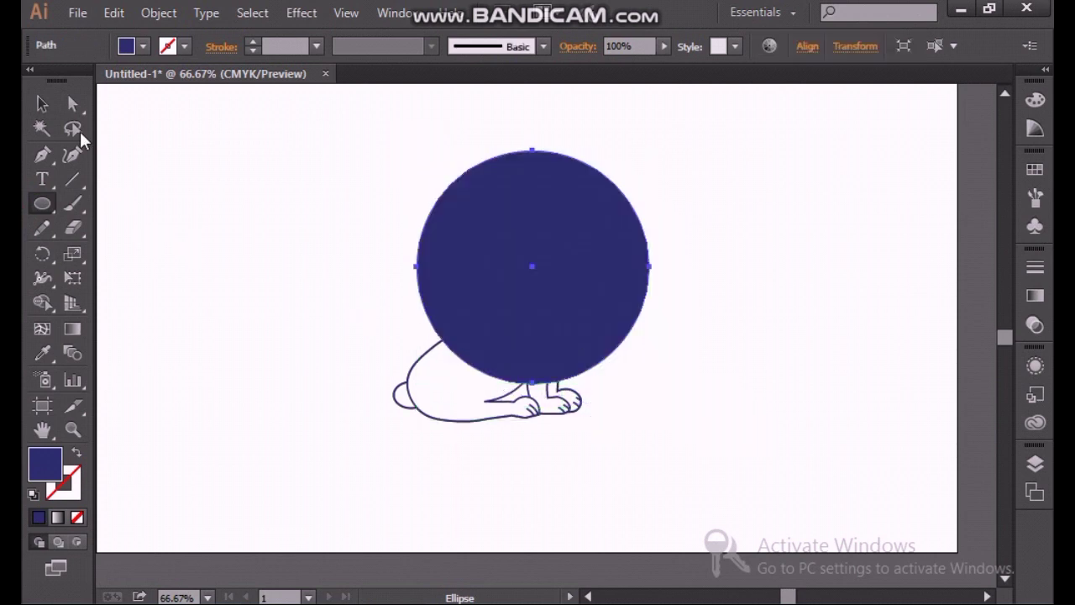
pyautogui.click(42, 105)
# Change the circle's fill to light violet 7D7DC6.
pyautogui.scroll(1, 333, 301)
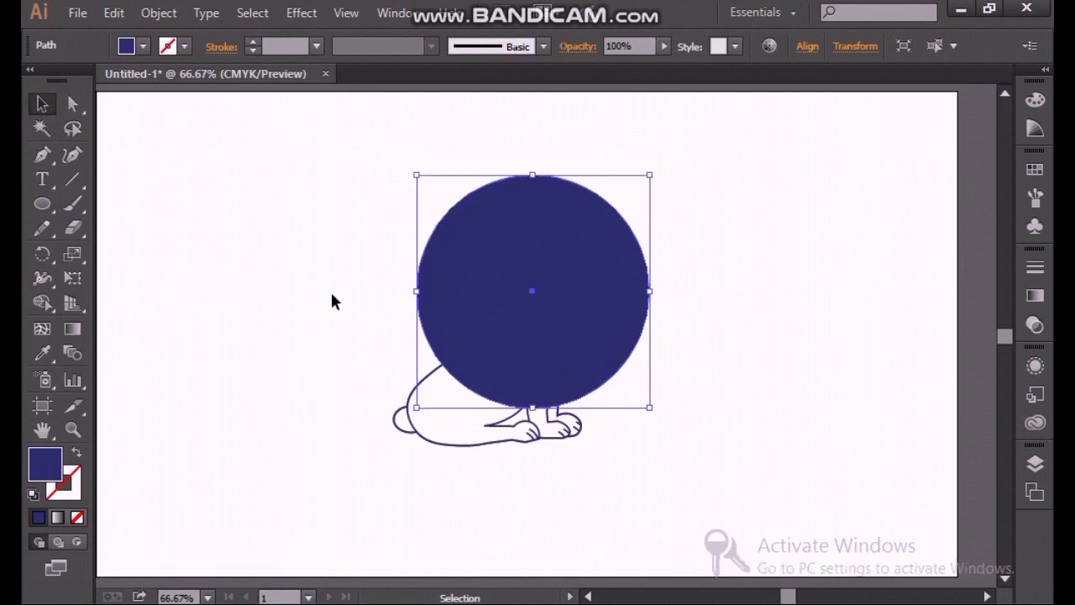
pyautogui.doubleClick(39, 460)
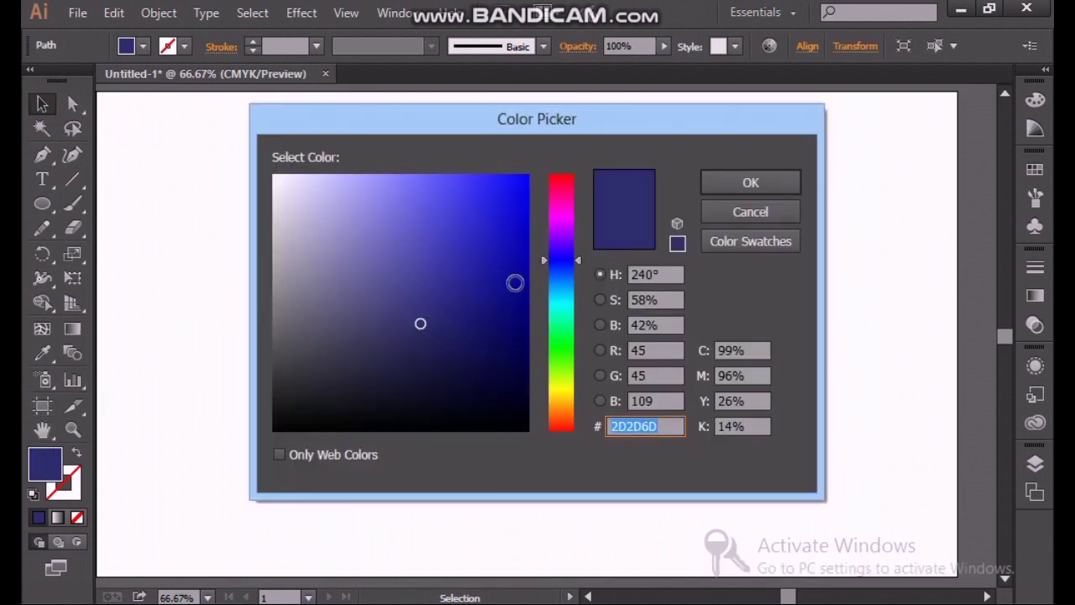
pyautogui.moveTo(420, 324)
pyautogui.mouseDown()
pyautogui.moveTo(403, 326)
pyautogui.moveTo(417, 322)
pyautogui.moveTo(381, 278)
pyautogui.moveTo(370, 230)
pyautogui.mouseUp()
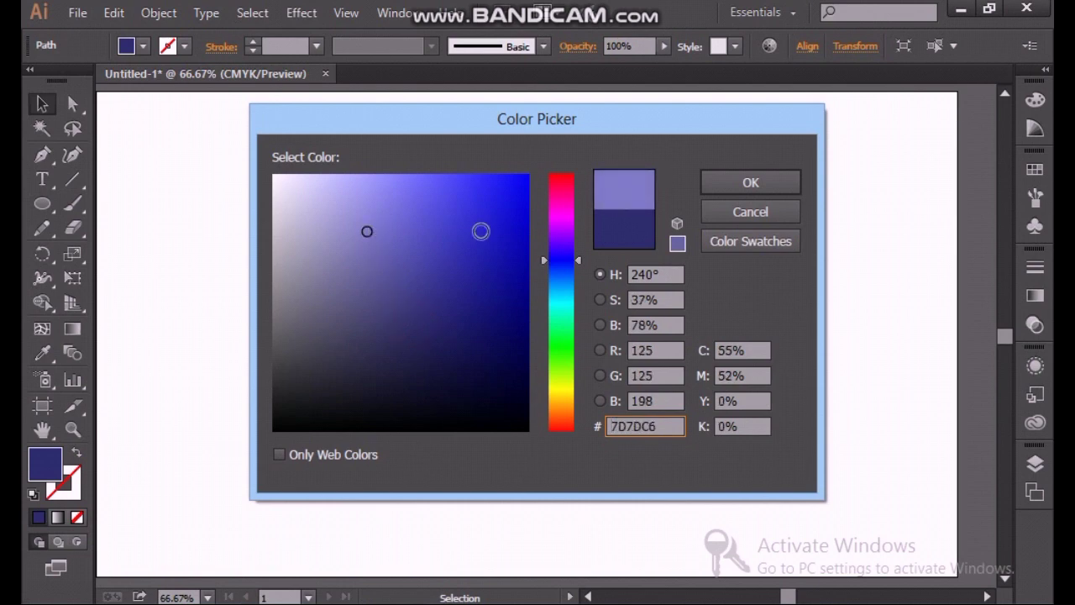
pyautogui.click(789, 181)
pyautogui.click(811, 293)
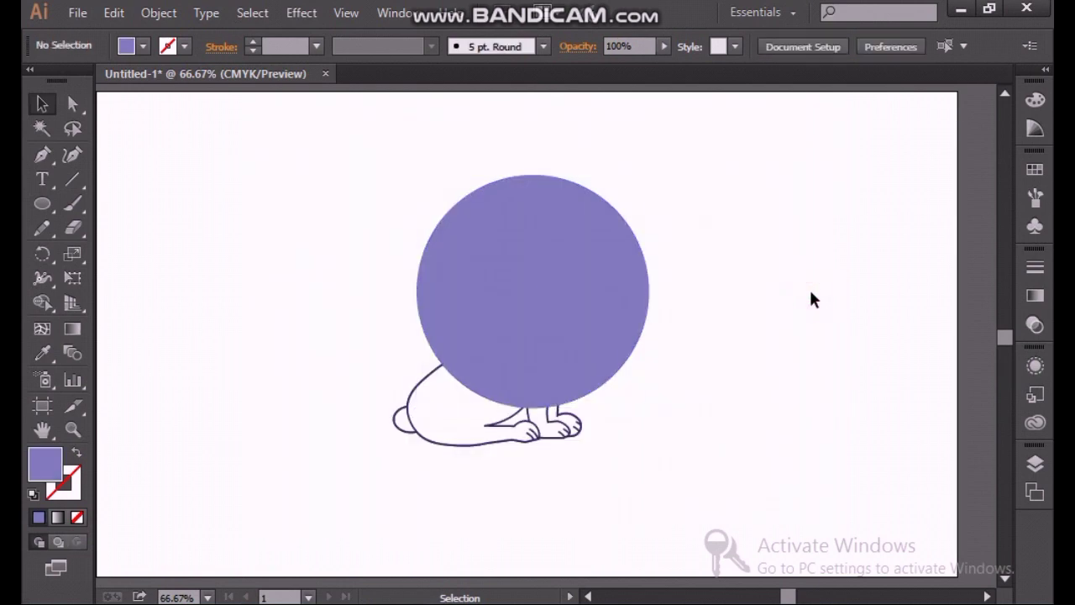
pyautogui.scroll(-1, 811, 298)
# Change the circle's fill to a lighter blue, 699BFF, with a hue of 221°.
pyautogui.click(562, 347)
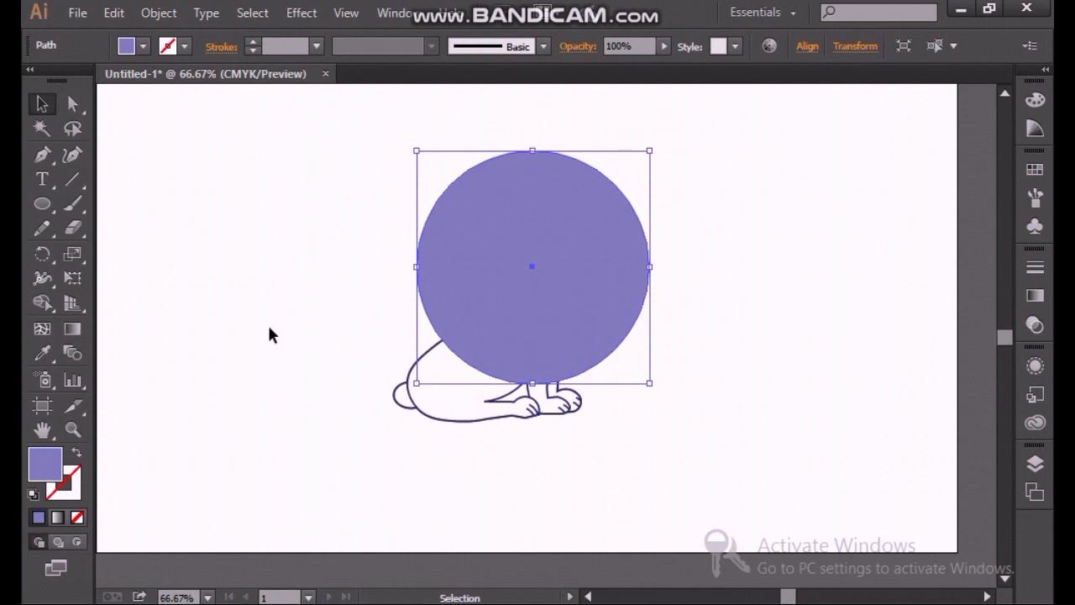
pyautogui.click(42, 468)
pyautogui.doubleClick(46, 475)
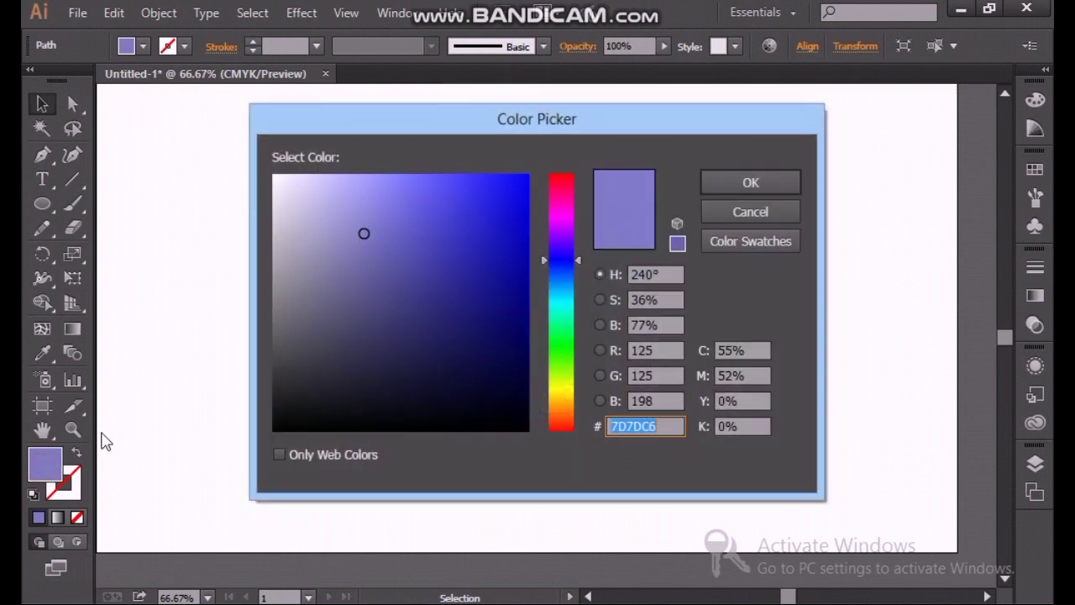
pyautogui.moveTo(549, 263); pyautogui.dragTo(545, 275)
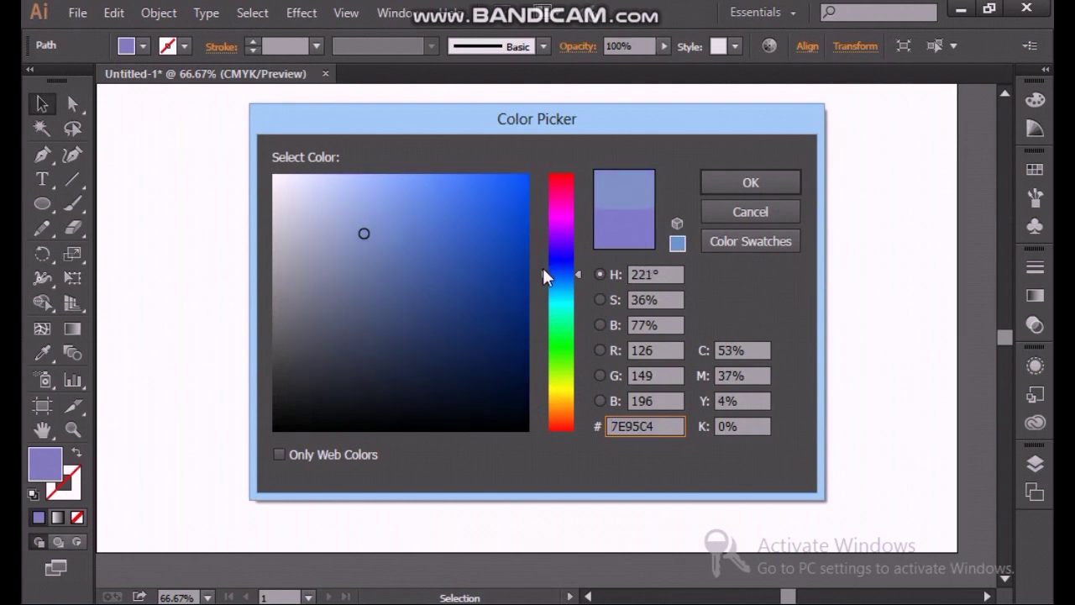
pyautogui.moveTo(358, 231)
pyautogui.mouseDown()
pyautogui.moveTo(405, 171)
pyautogui.moveTo(424, 165)
pyautogui.mouseUp()
pyautogui.click(713, 180)
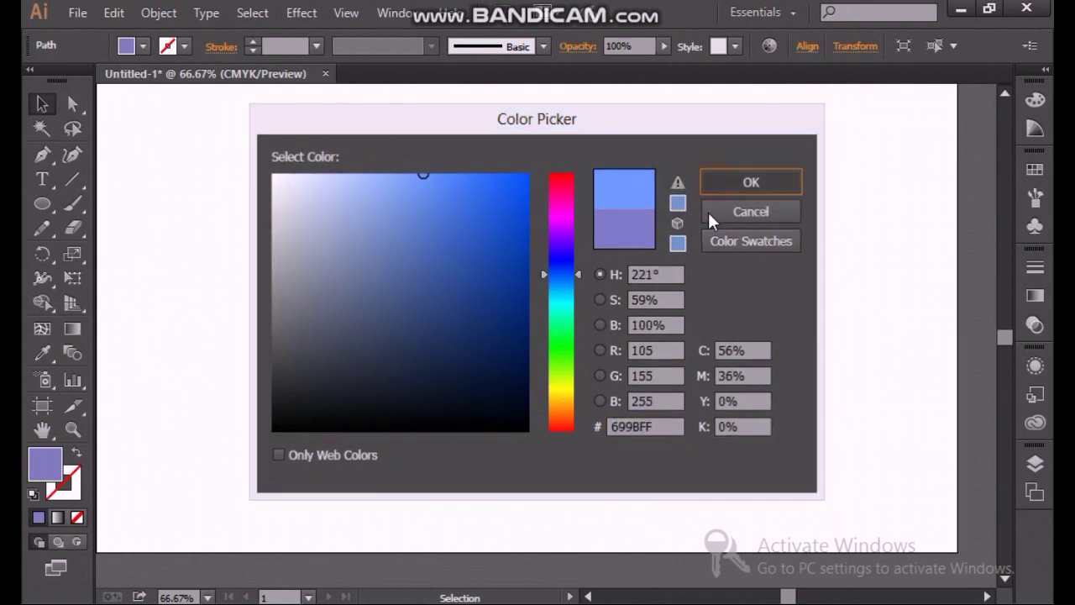
pyautogui.click(687, 319)
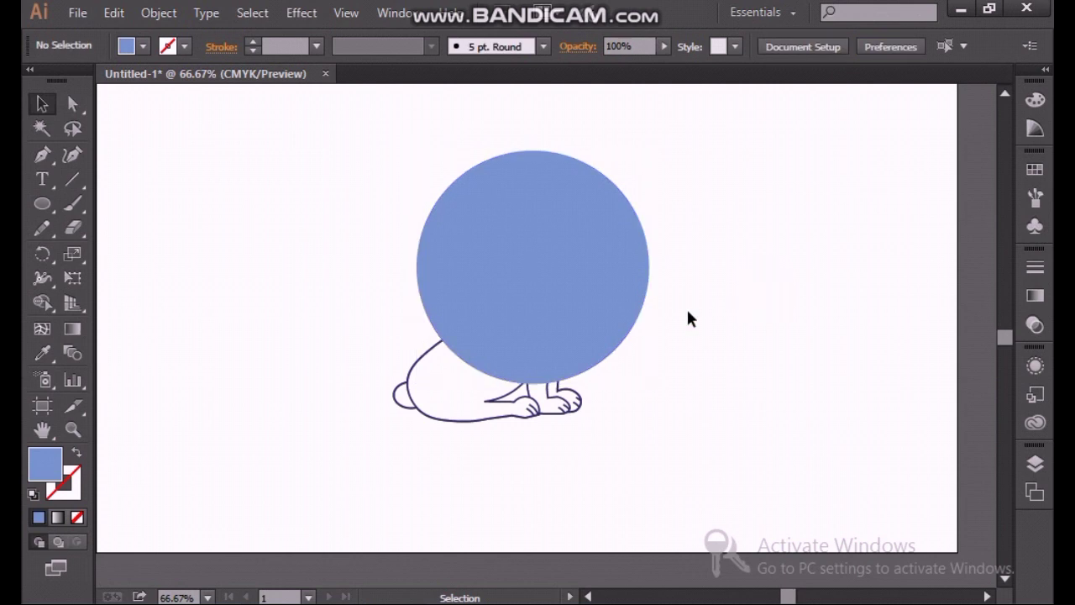
# Move Layer 4 with the blue circle below the color layer so the circle sits behind the dog.
pyautogui.click(592, 347)
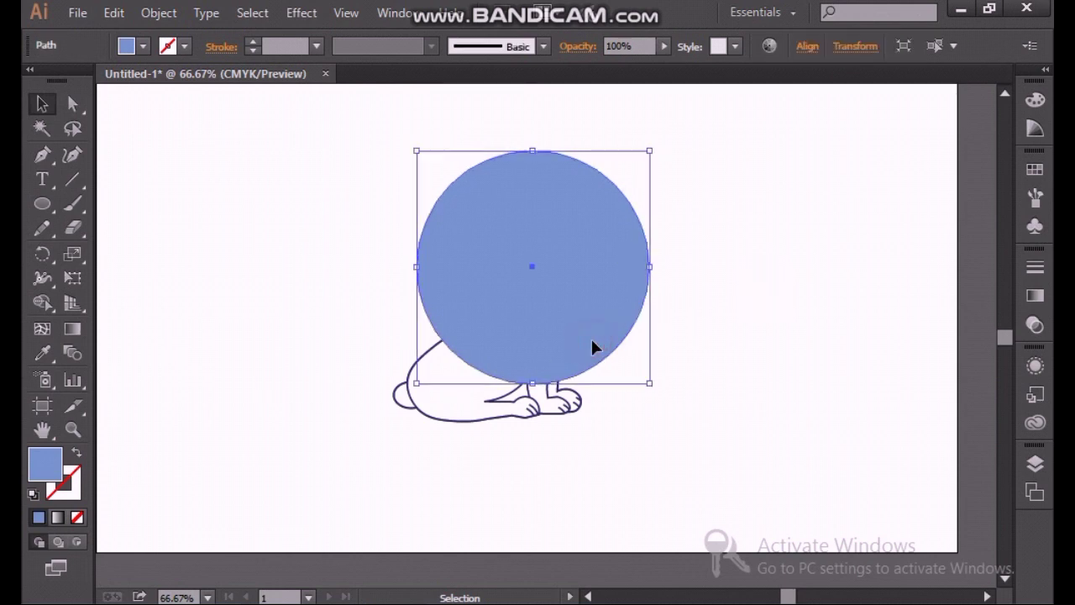
pyautogui.click(1032, 463)
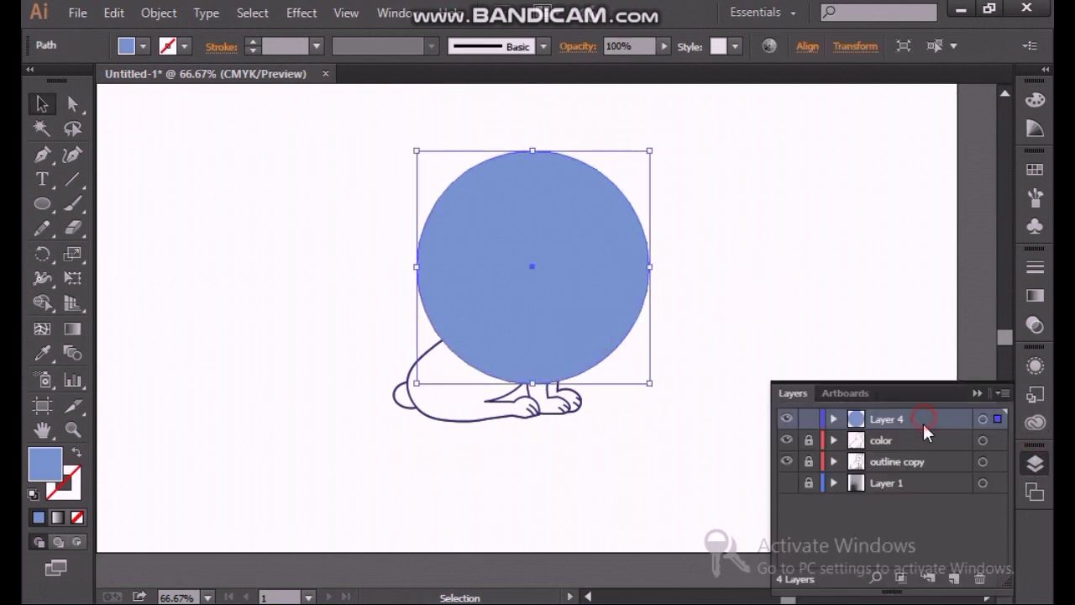
pyautogui.moveTo(923, 424); pyautogui.dragTo(922, 448)
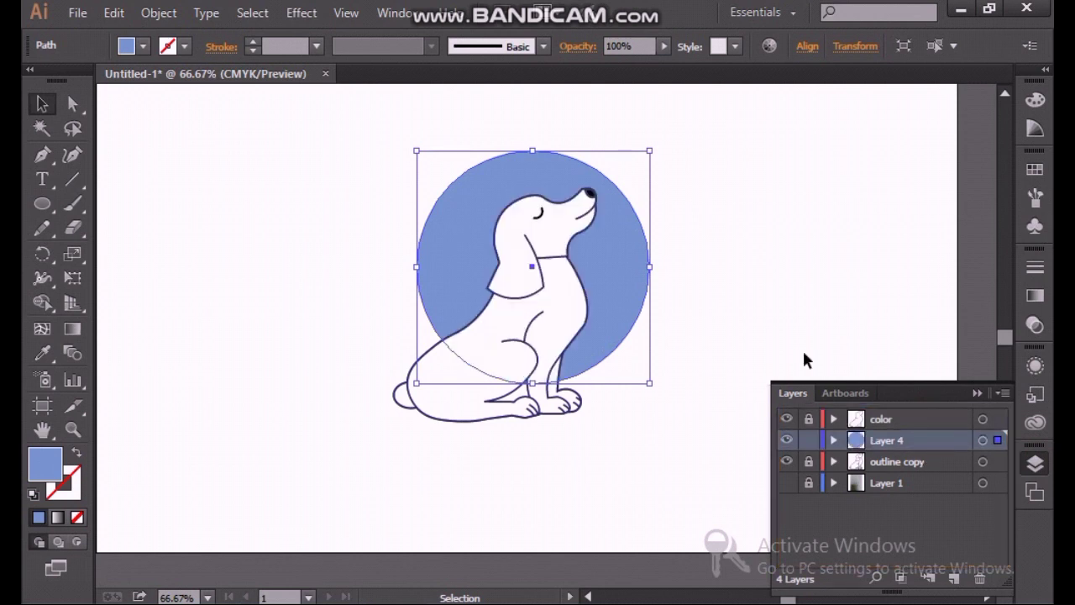
pyautogui.click(744, 252)
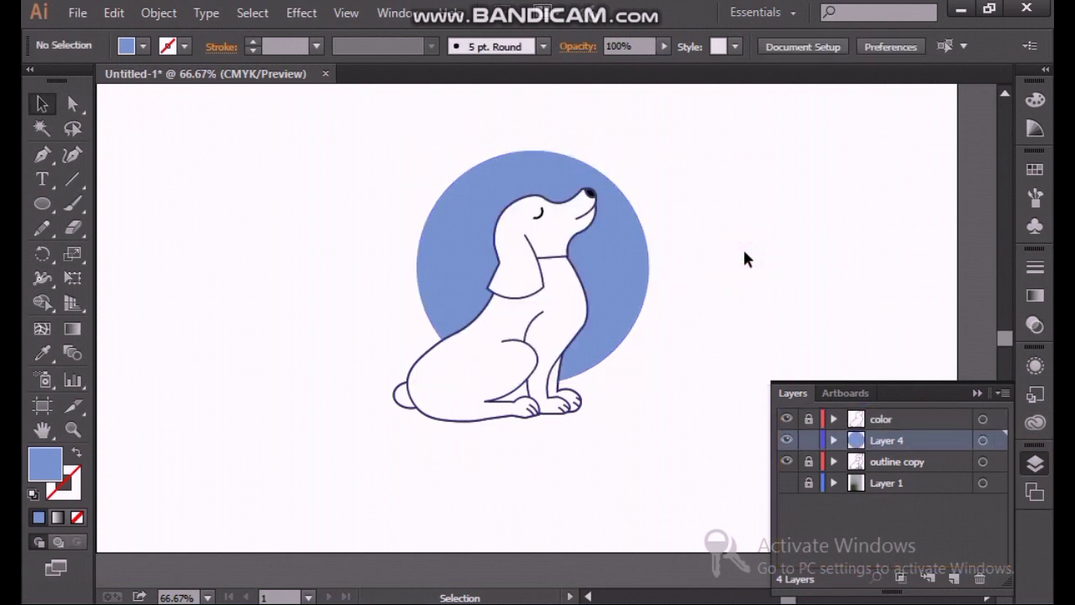
# Make outline copy the active layer, with Layer 4 and the color layer locked and hidden.
pyautogui.scroll(-1, 742, 247)
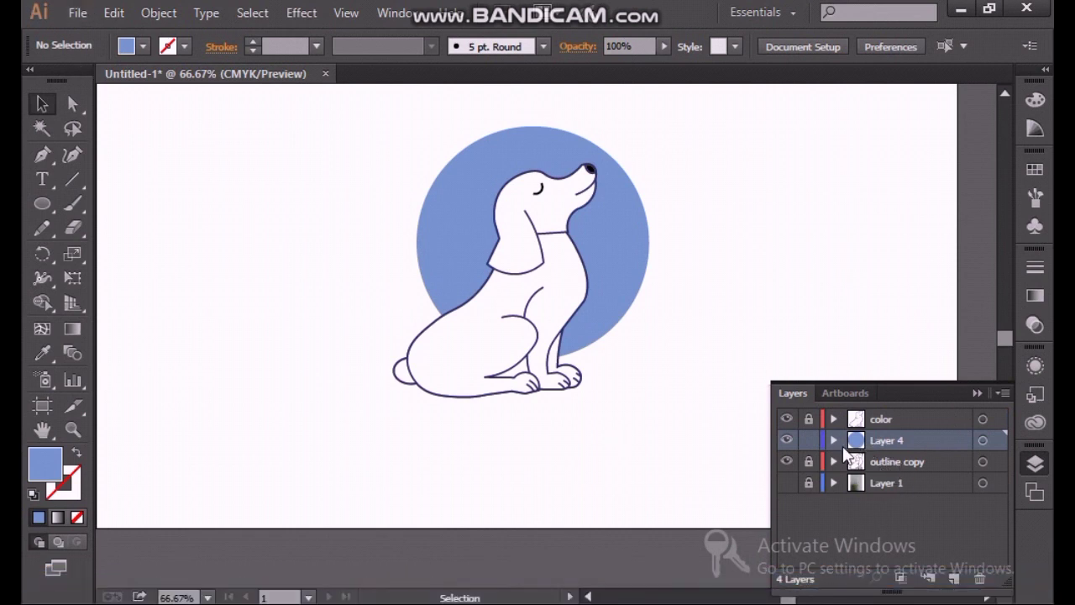
pyautogui.click(897, 462)
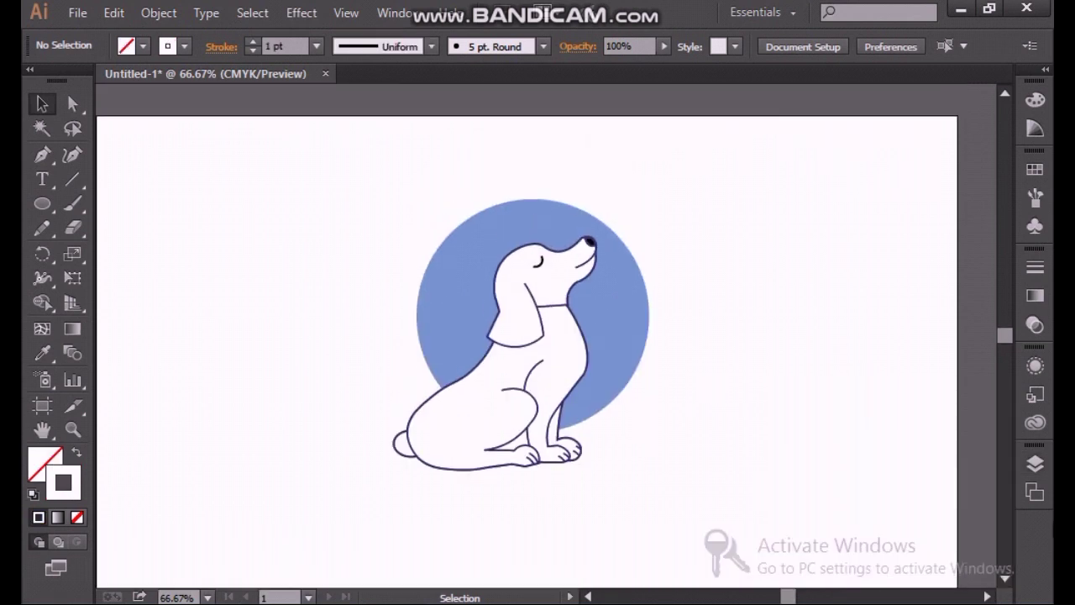
pyautogui.click(1034, 471)
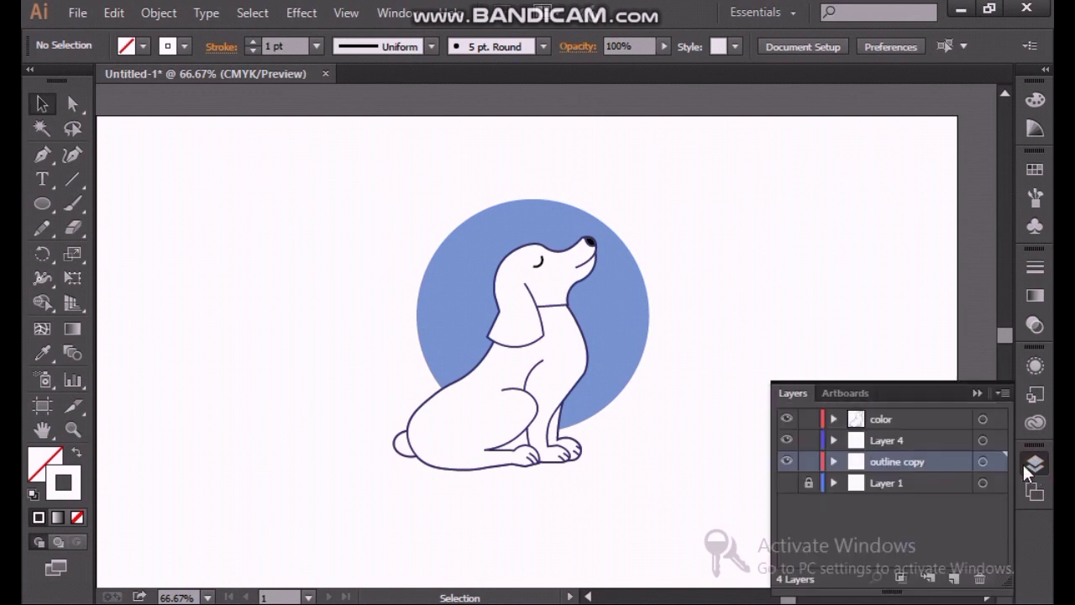
pyautogui.click(810, 439)
pyautogui.click(789, 440)
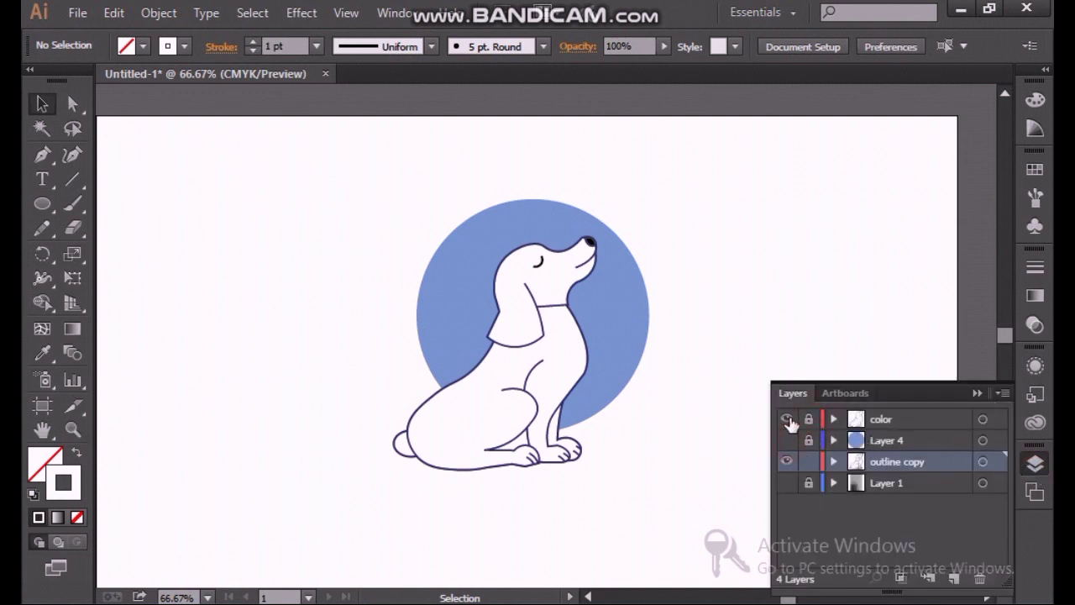
pyautogui.click(789, 419)
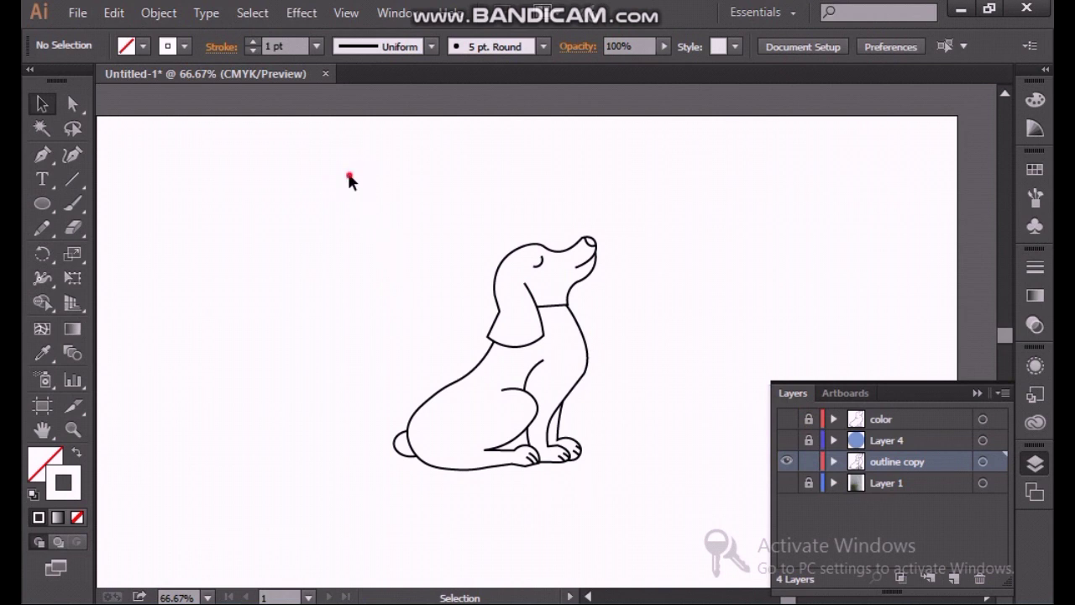
# Offset all the dog outline paths by 5 pt with Miter joins and a limit of 4, and set their stroke to white FFFFFF.
pyautogui.moveTo(349, 179); pyautogui.dragTo(642, 499)
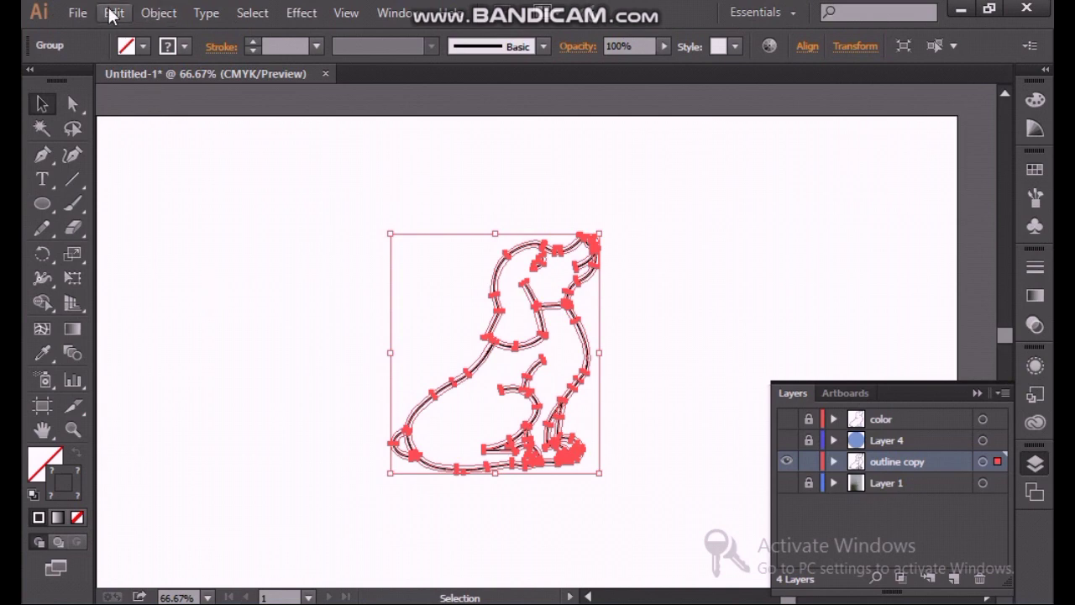
pyautogui.click(160, 13)
pyautogui.moveTo(375, 429)
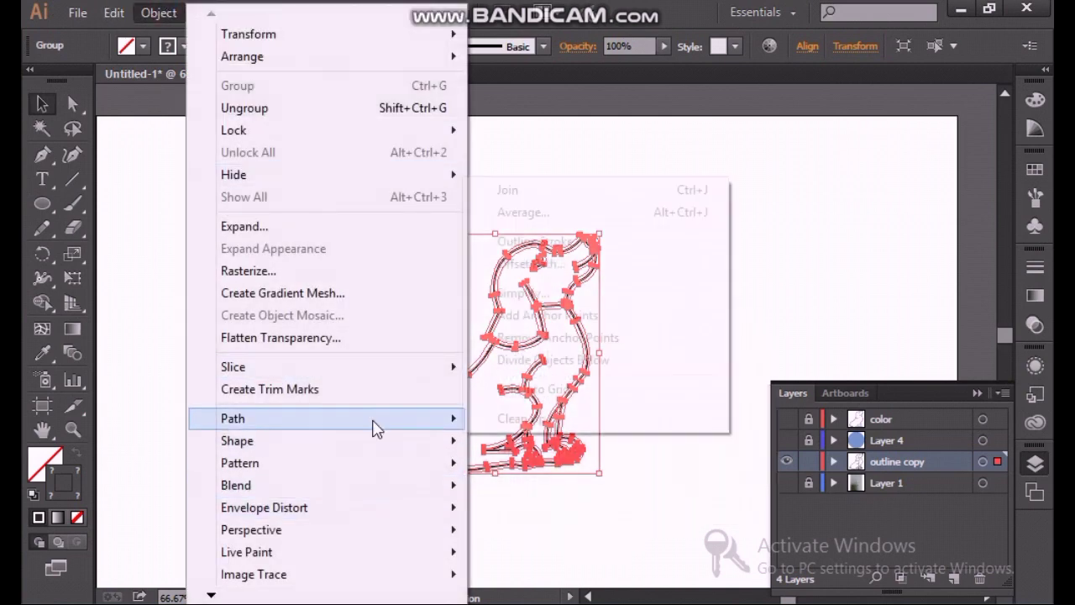
pyautogui.click(556, 264)
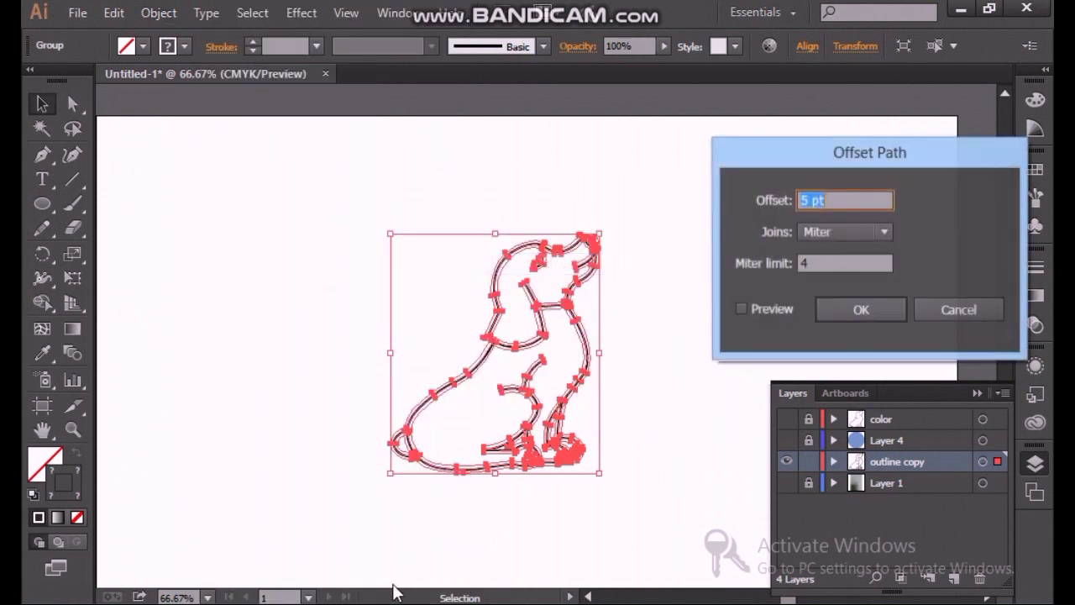
pyautogui.click(834, 312)
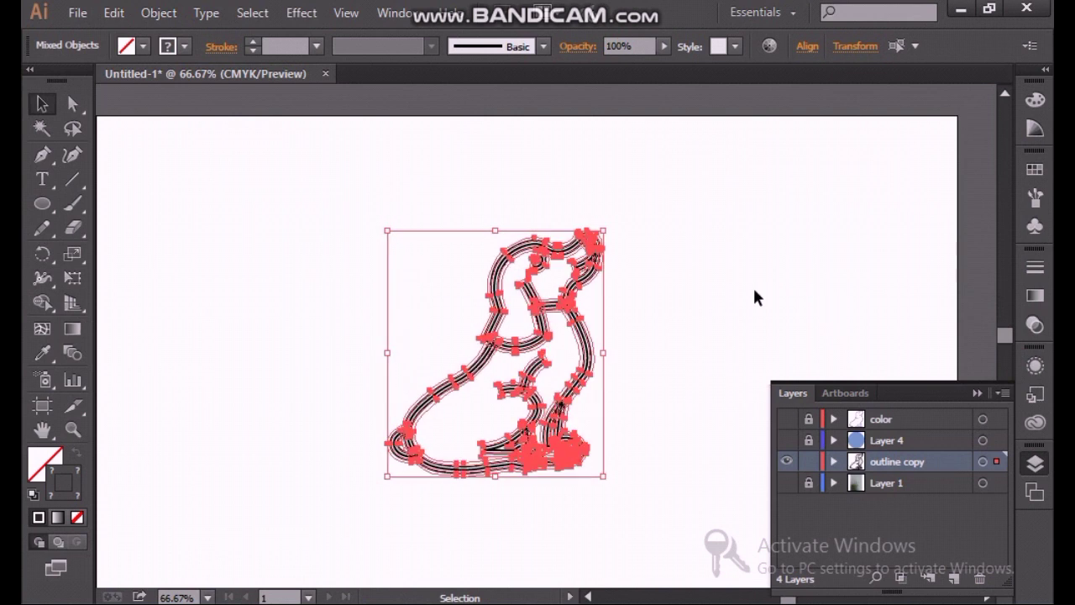
pyautogui.doubleClick(54, 492)
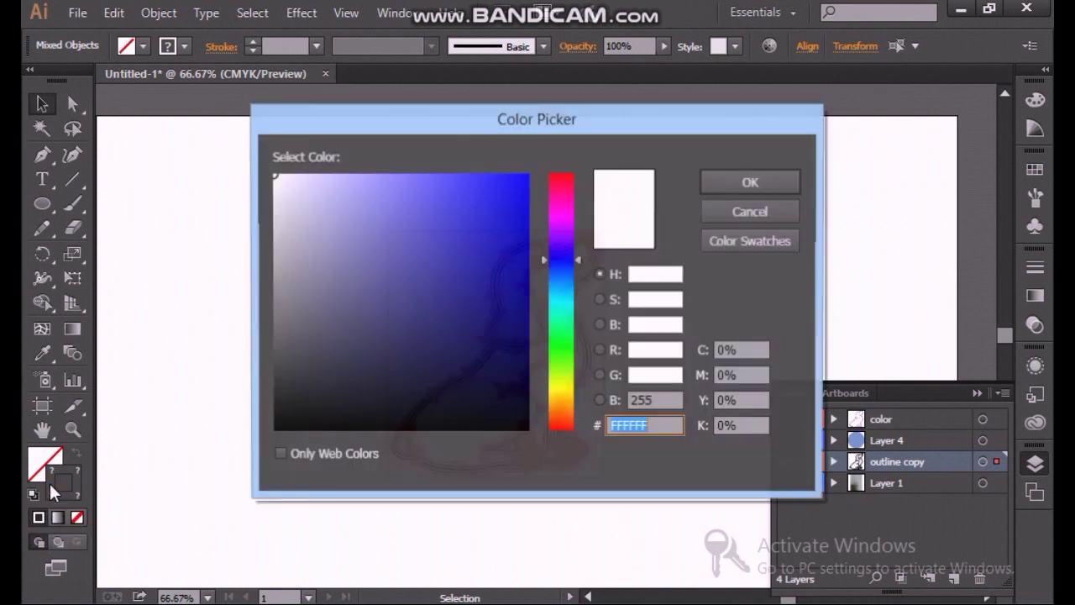
pyautogui.click(743, 183)
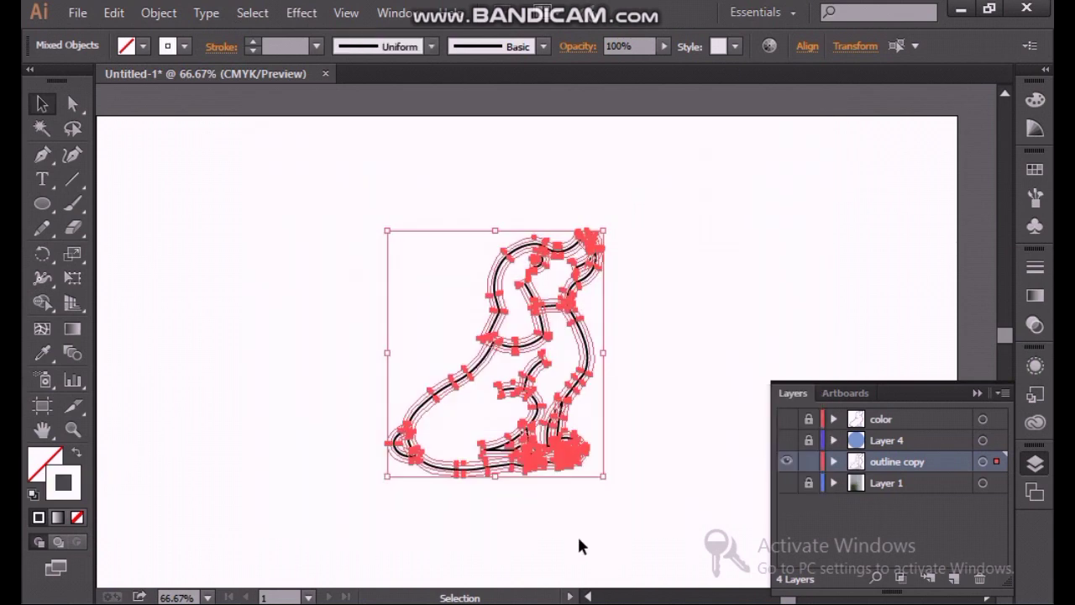
# Select the whole dog outline group on the outline copy layer and set its fill to near-white, FAFAFC.
pyautogui.click(689, 367)
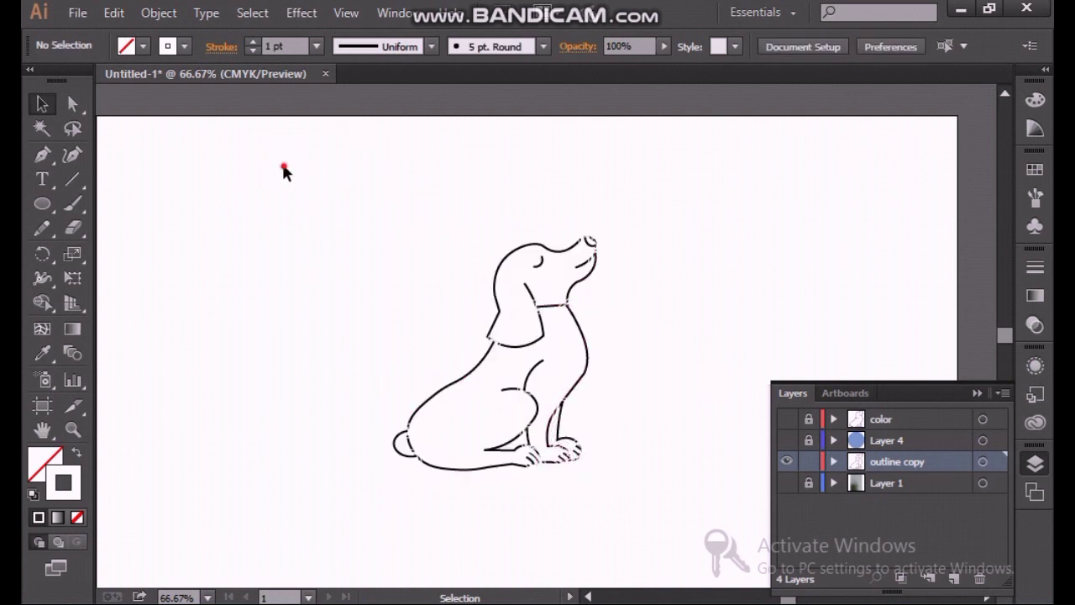
pyautogui.moveTo(283, 167); pyautogui.dragTo(639, 491)
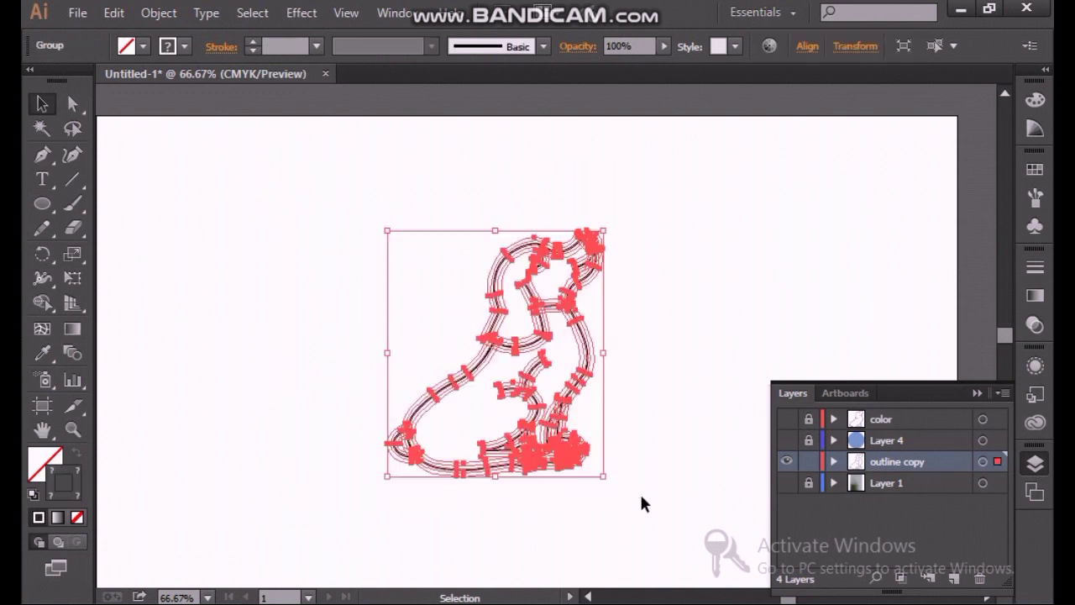
pyautogui.doubleClick(52, 460)
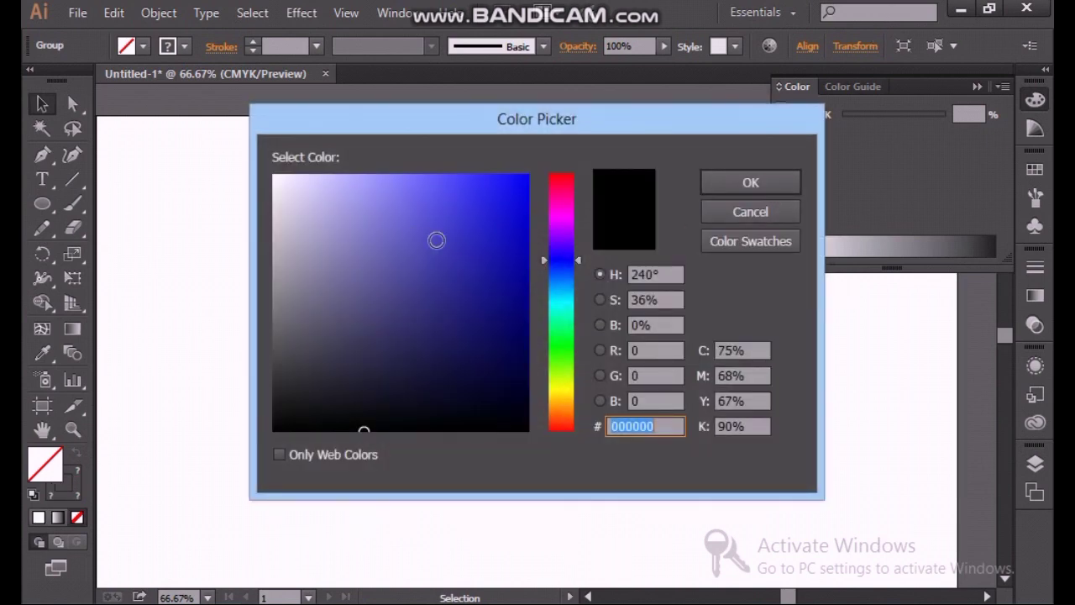
pyautogui.click(273, 177)
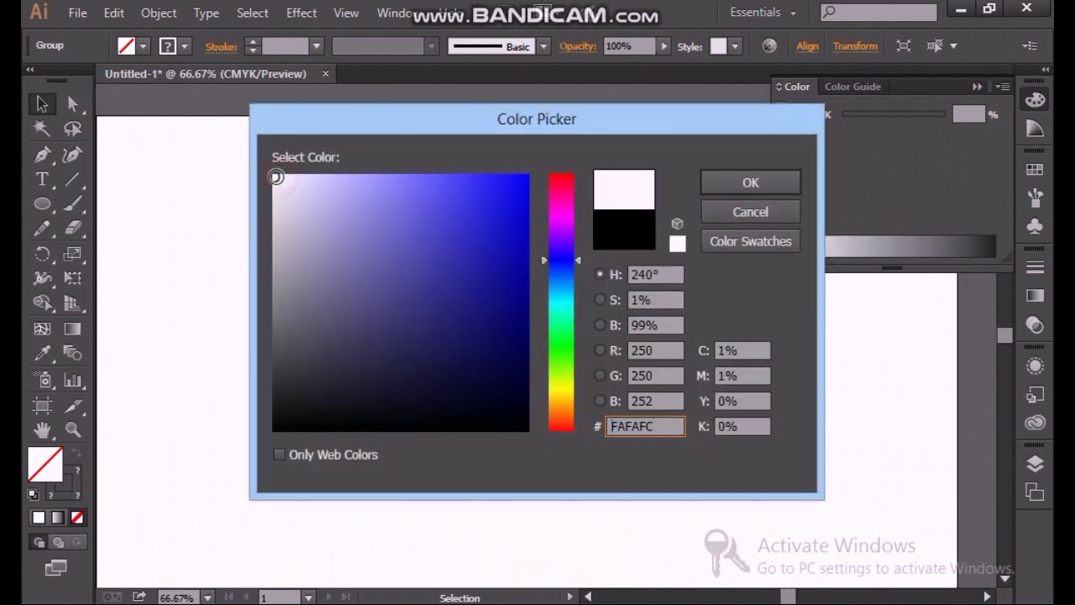
pyautogui.click(779, 183)
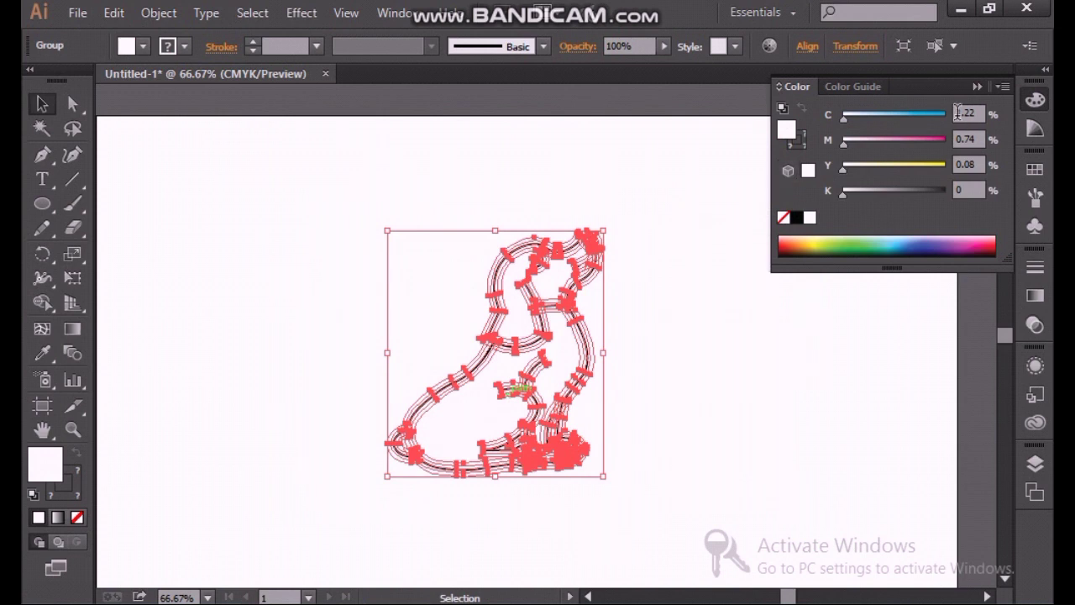
pyautogui.click(979, 86)
pyautogui.click(317, 386)
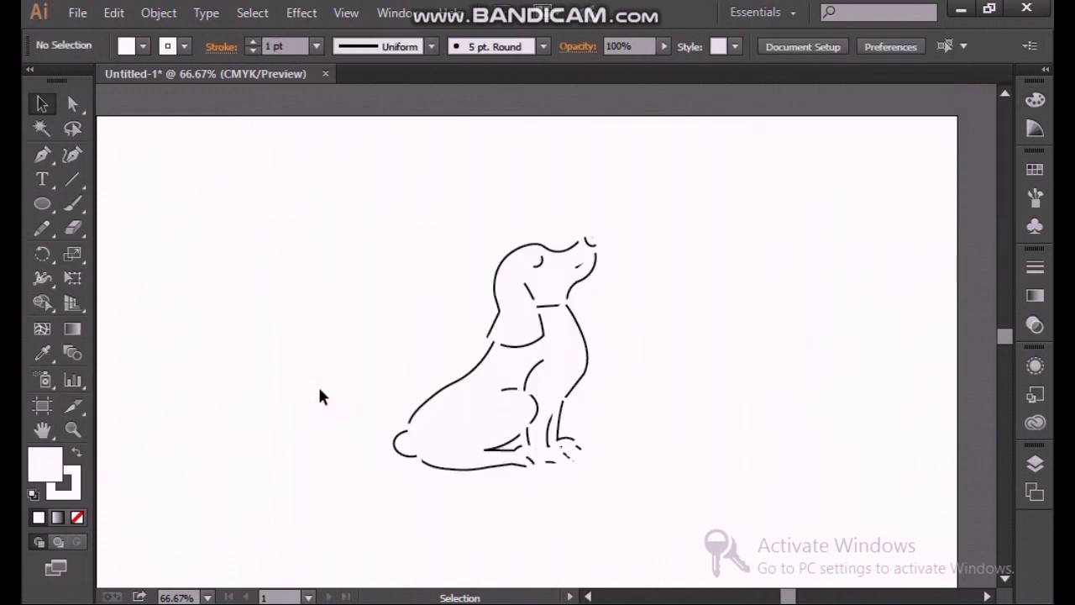
# Set the stroke of the entire dog outline group on the outline copy layer to white, FFFFFF.
pyautogui.scroll(-1, 397, 350)
pyautogui.click(452, 368)
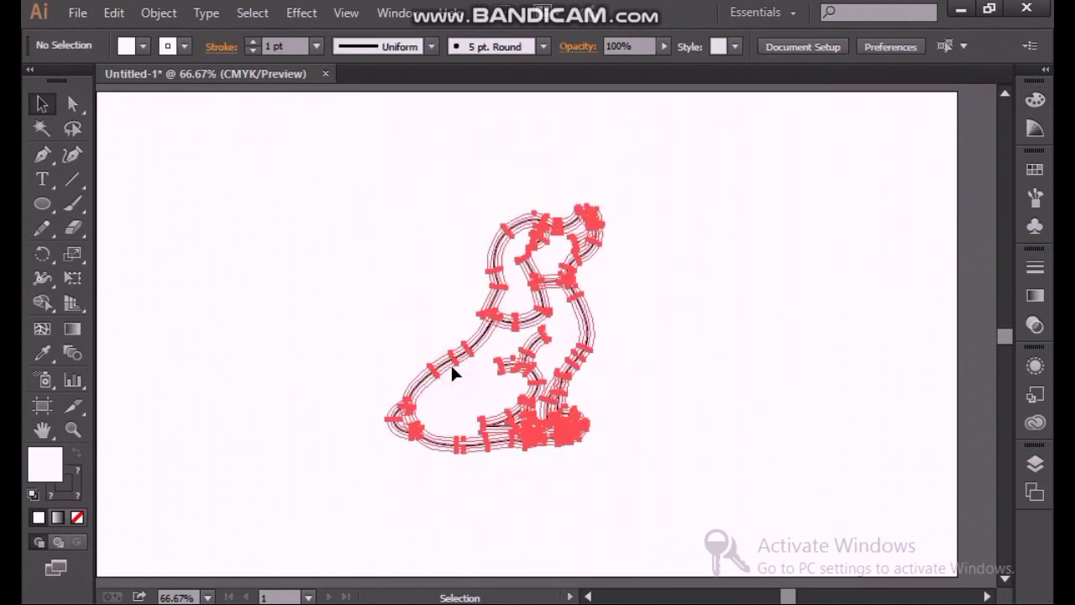
pyautogui.click(50, 496)
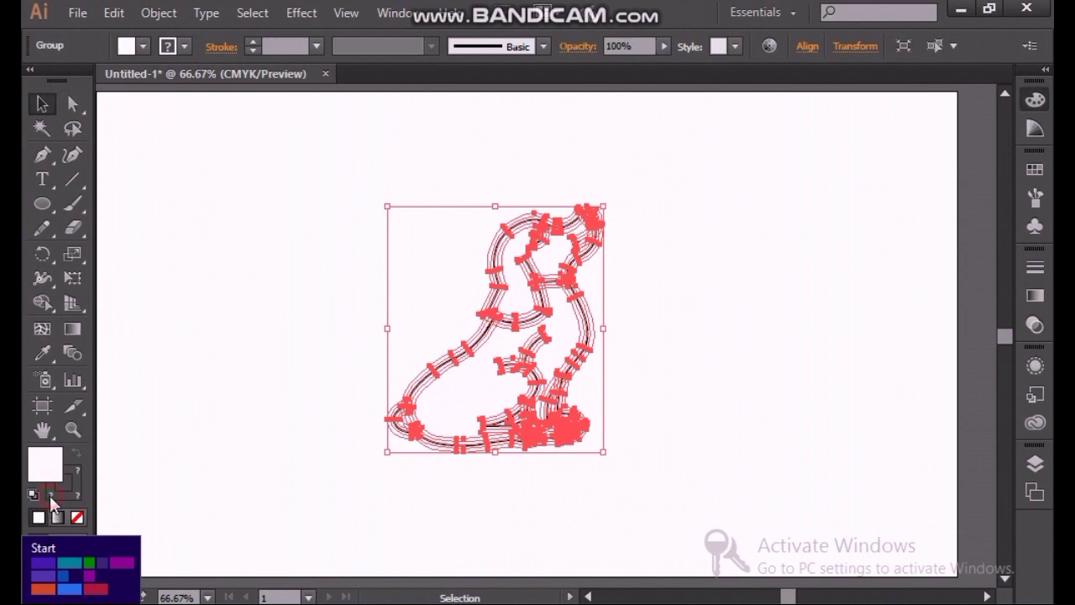
pyautogui.doubleClick(796, 211)
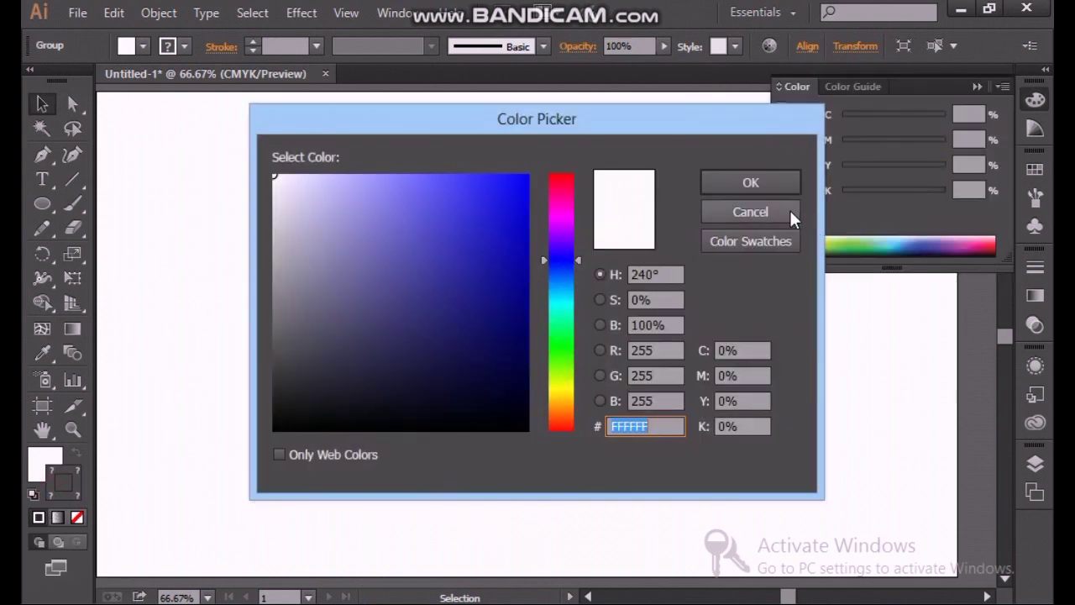
pyautogui.click(785, 185)
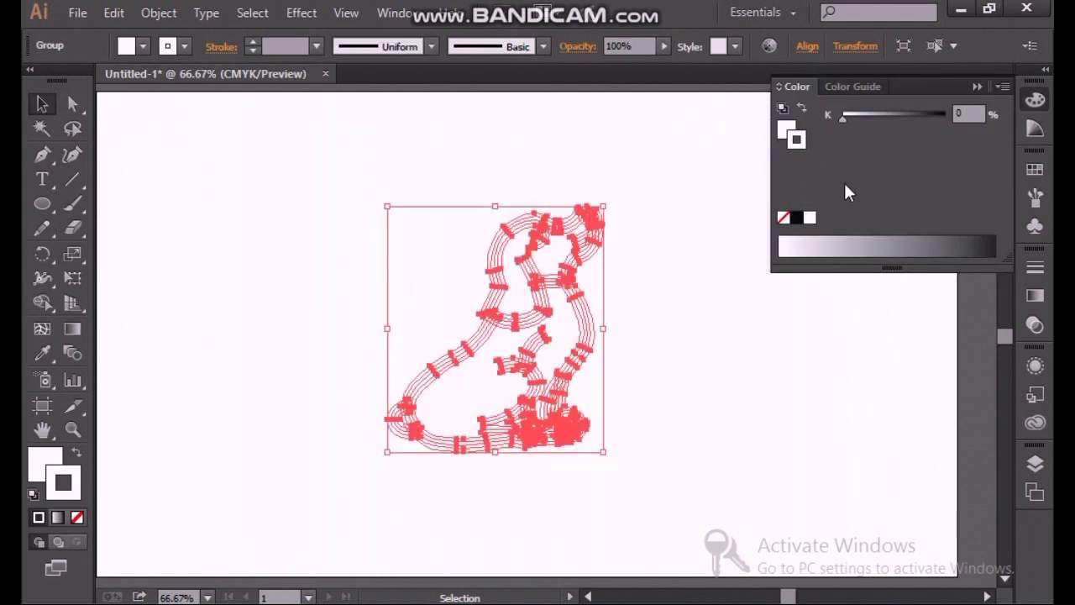
pyautogui.click(977, 84)
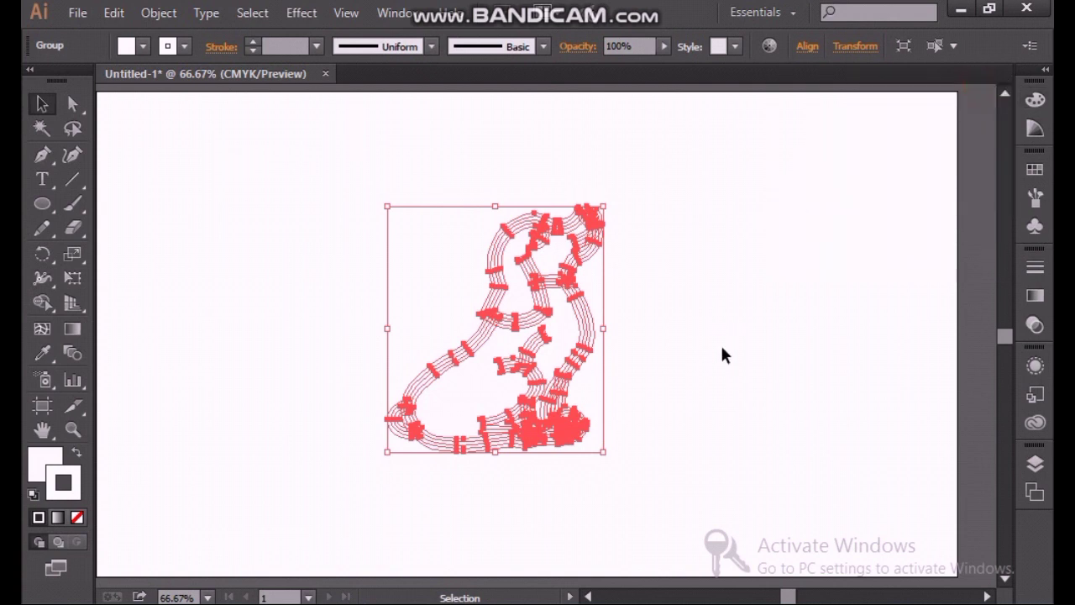
pyautogui.click(722, 352)
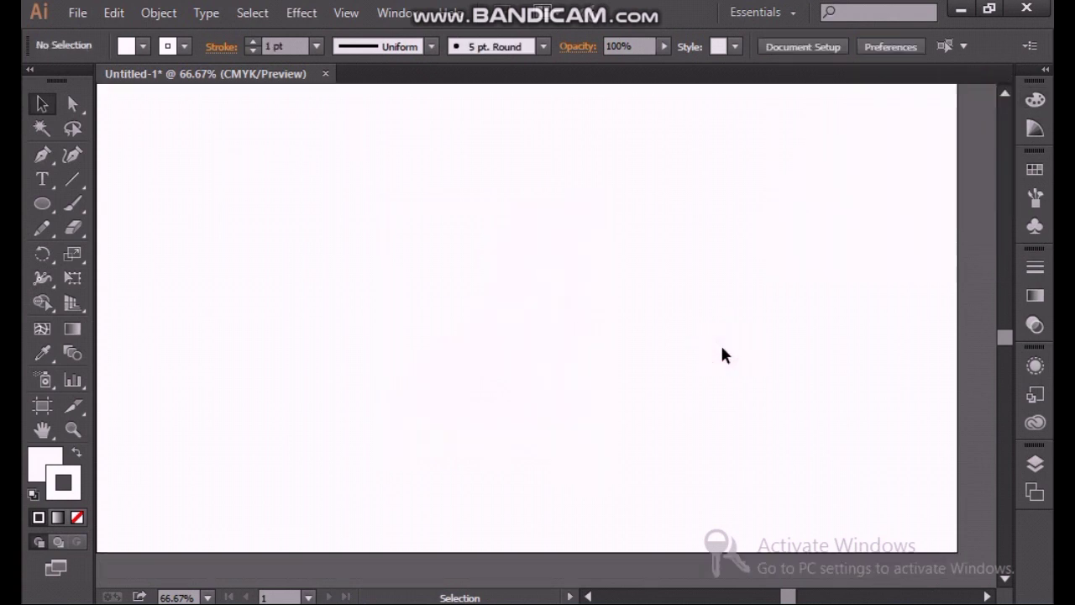
# Show Layer 4 and the color layer, and move Layer 4 below outline copy so the white offset border covers the blue circle.
pyautogui.click(1030, 457)
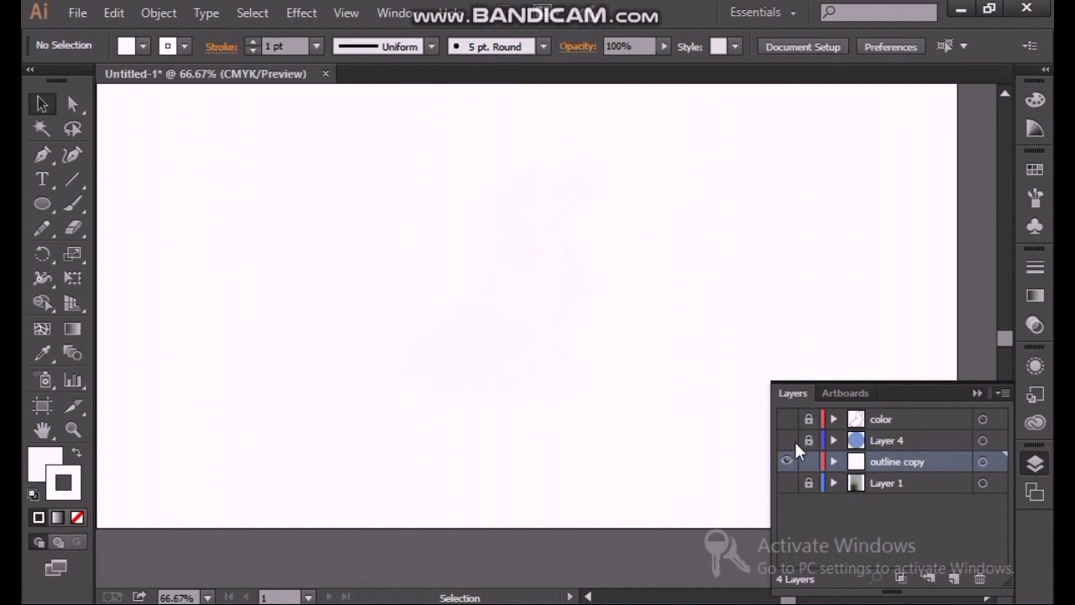
pyautogui.click(786, 440)
pyautogui.click(787, 418)
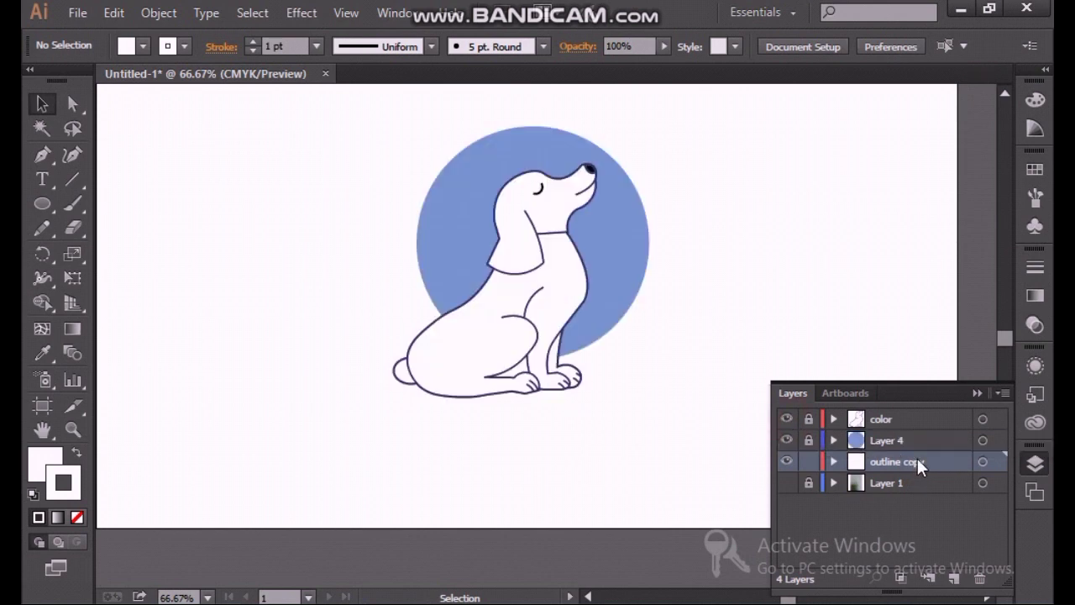
pyautogui.moveTo(918, 441); pyautogui.dragTo(919, 466)
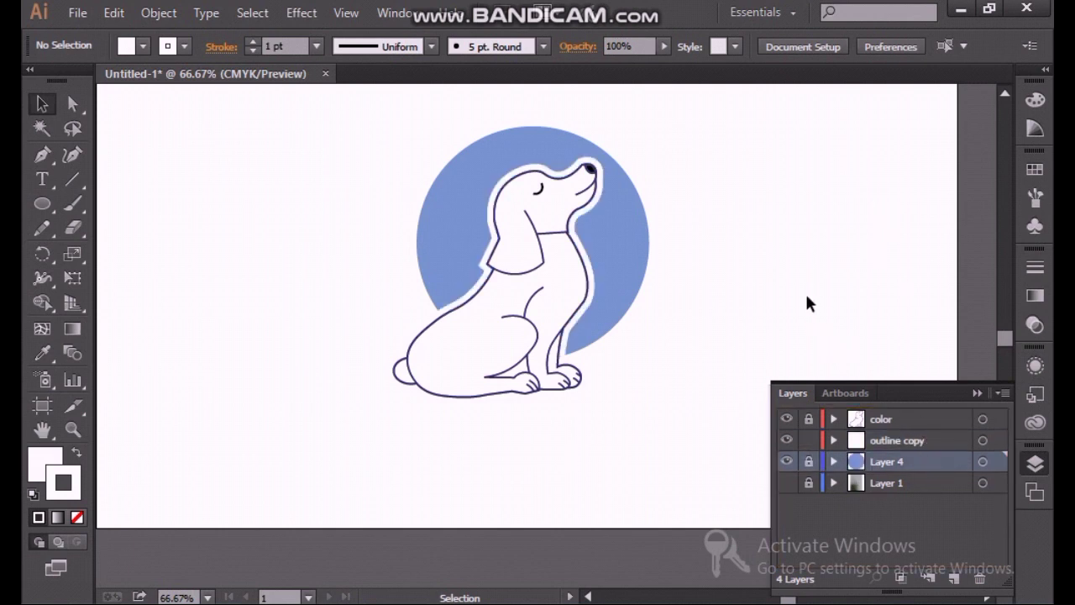
pyautogui.scroll(1, 806, 295)
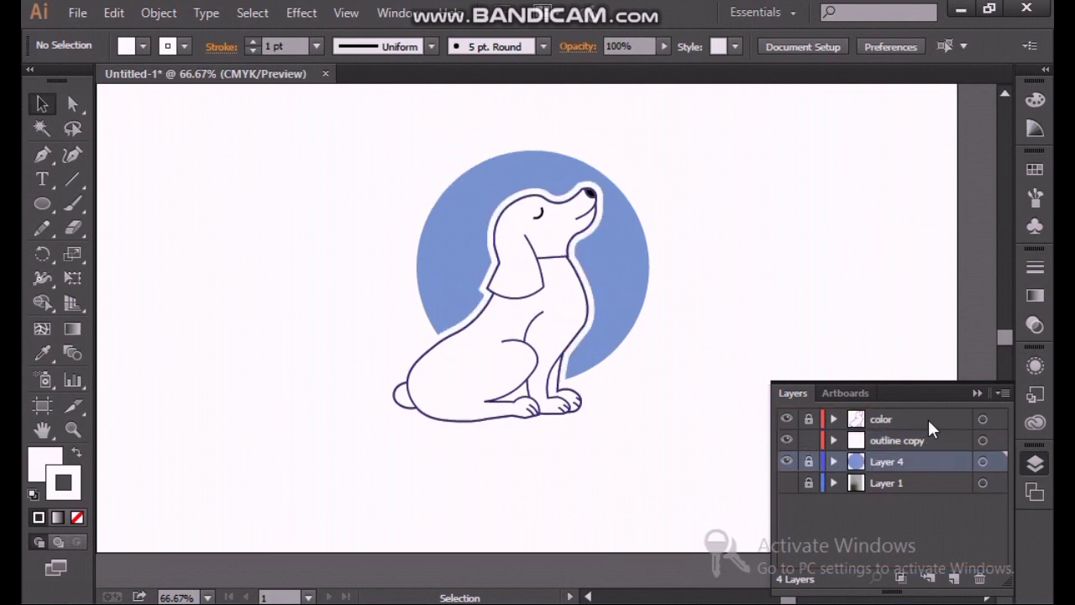
pyautogui.click(977, 392)
pyautogui.scroll(-1, 852, 336)
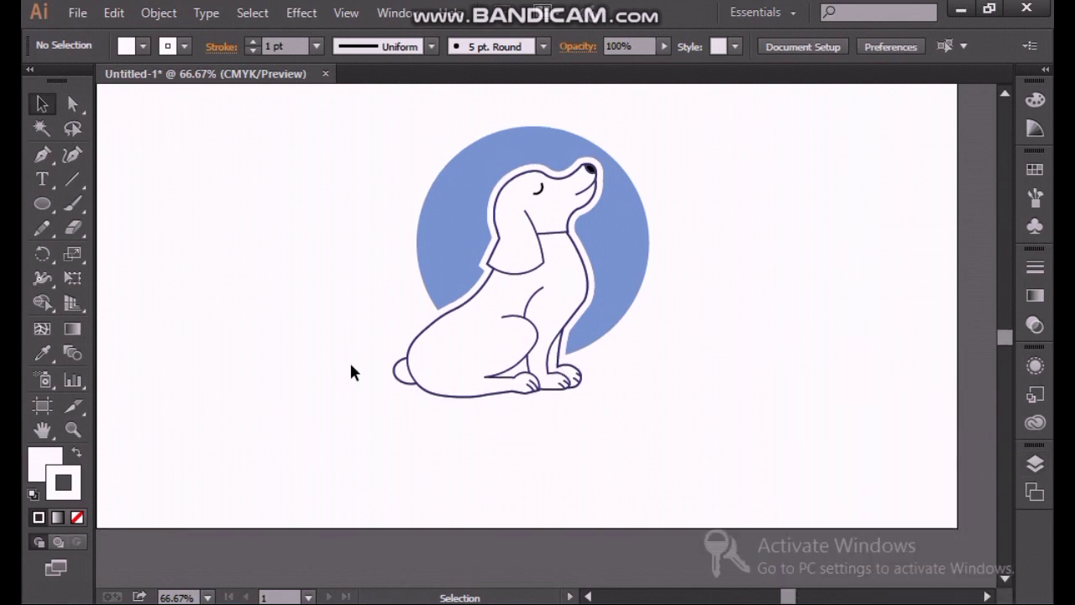
pyautogui.scroll(1, 350, 365)
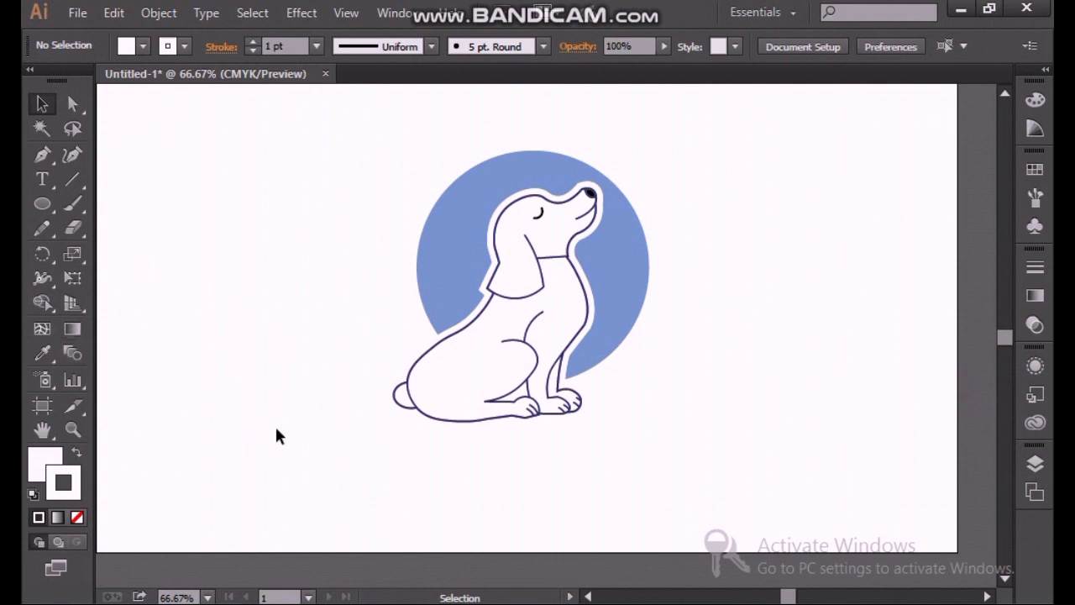
# Lock the outline copy layer, then unlock the color layer and make it the active layer.
pyautogui.click(1035, 463)
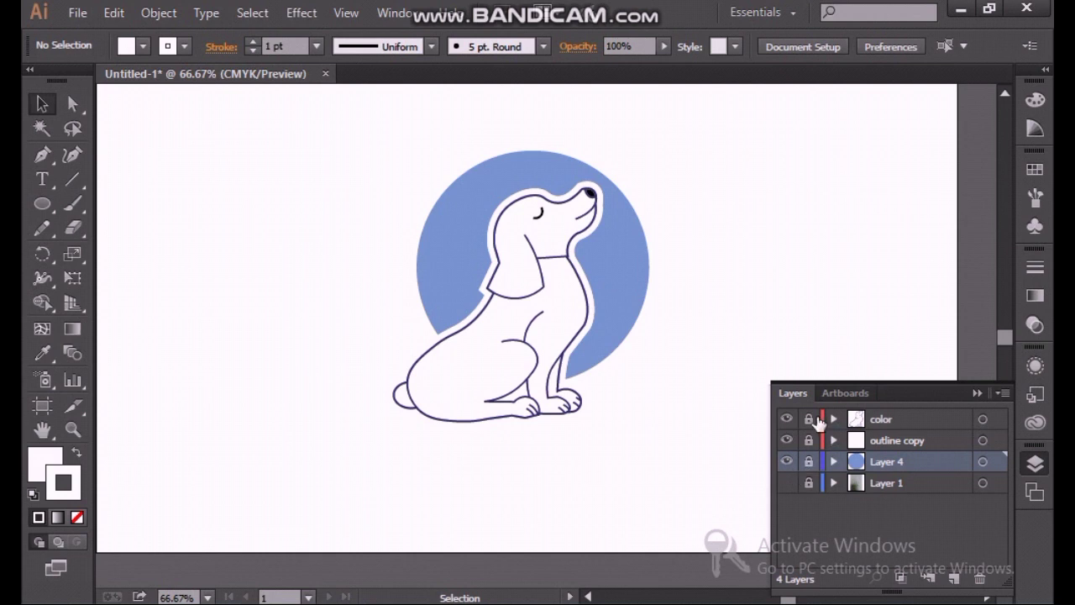
pyautogui.click(976, 392)
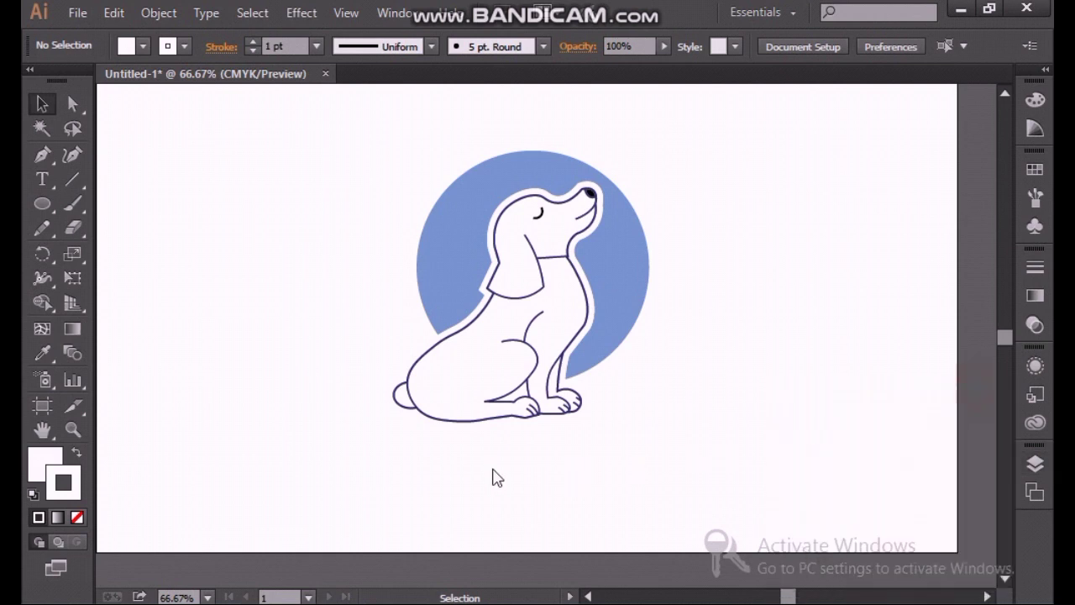
pyautogui.click(34, 203)
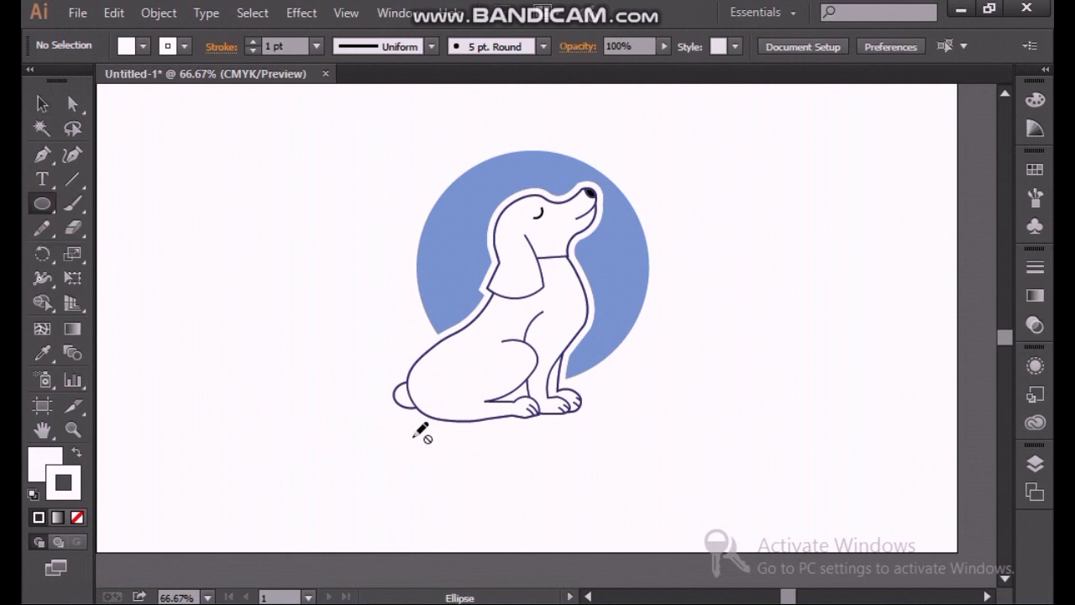
pyautogui.click(44, 108)
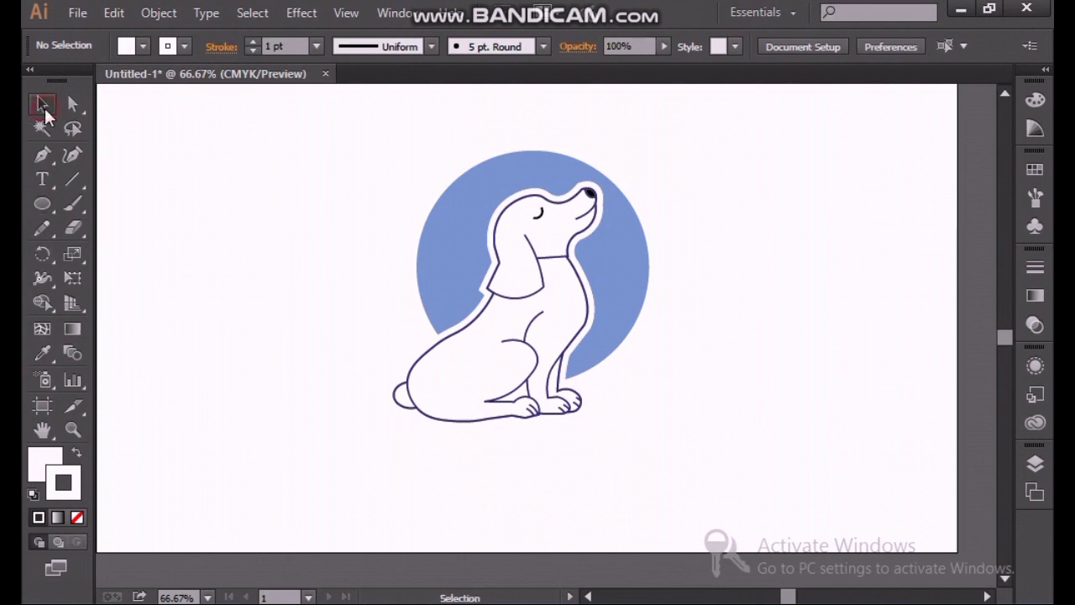
pyautogui.click(1038, 467)
pyautogui.click(897, 413)
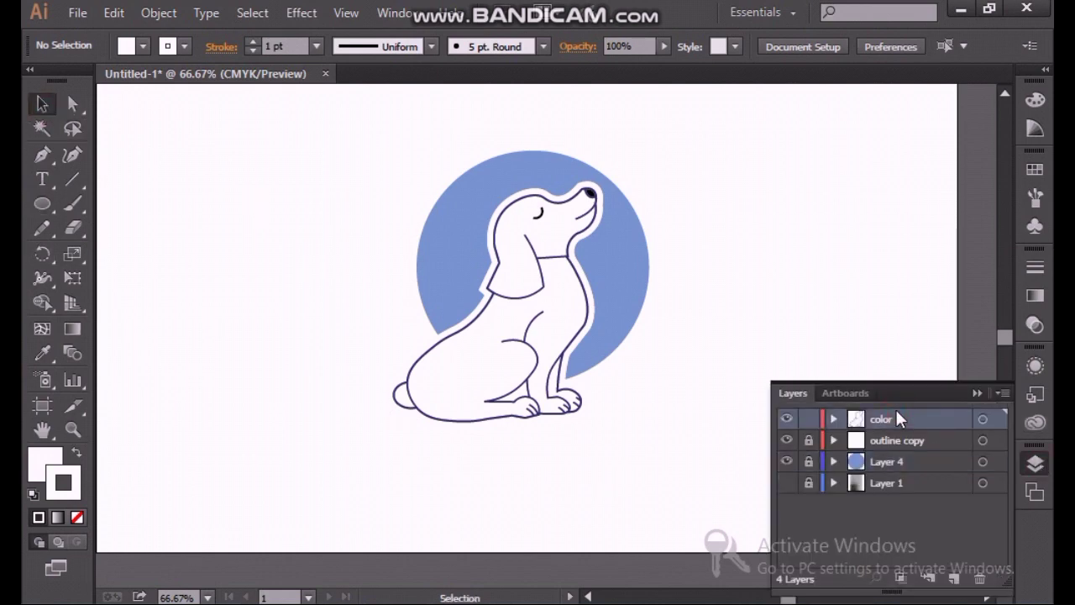